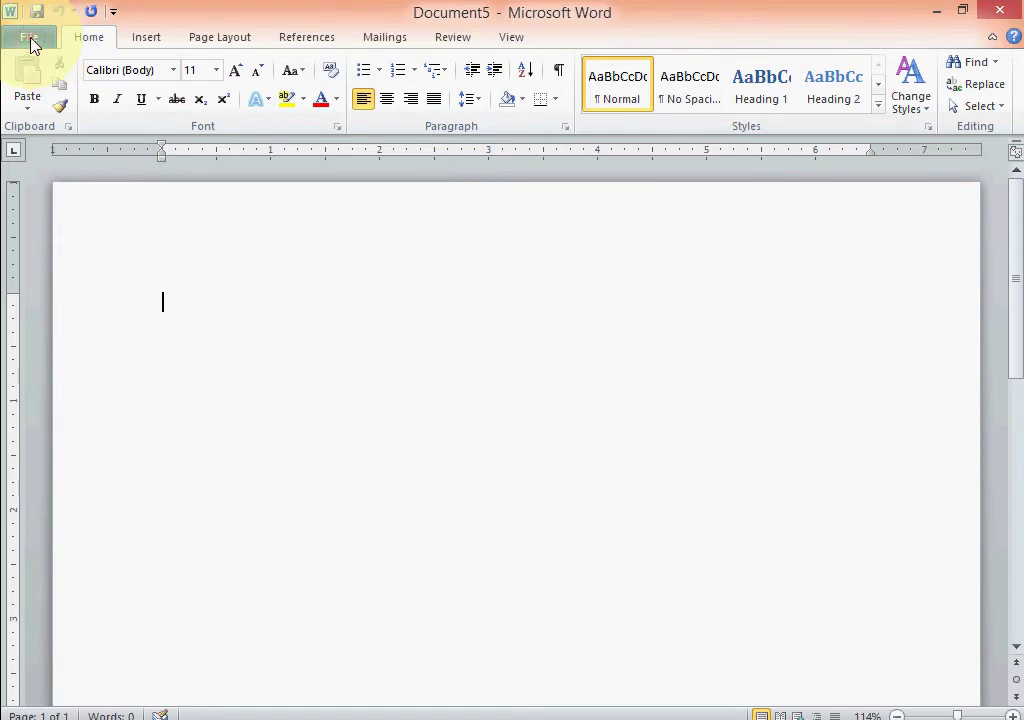
Open the 'Groundhog Search and Replace' document from the Formatting Part 1 folder.
click(30, 42)
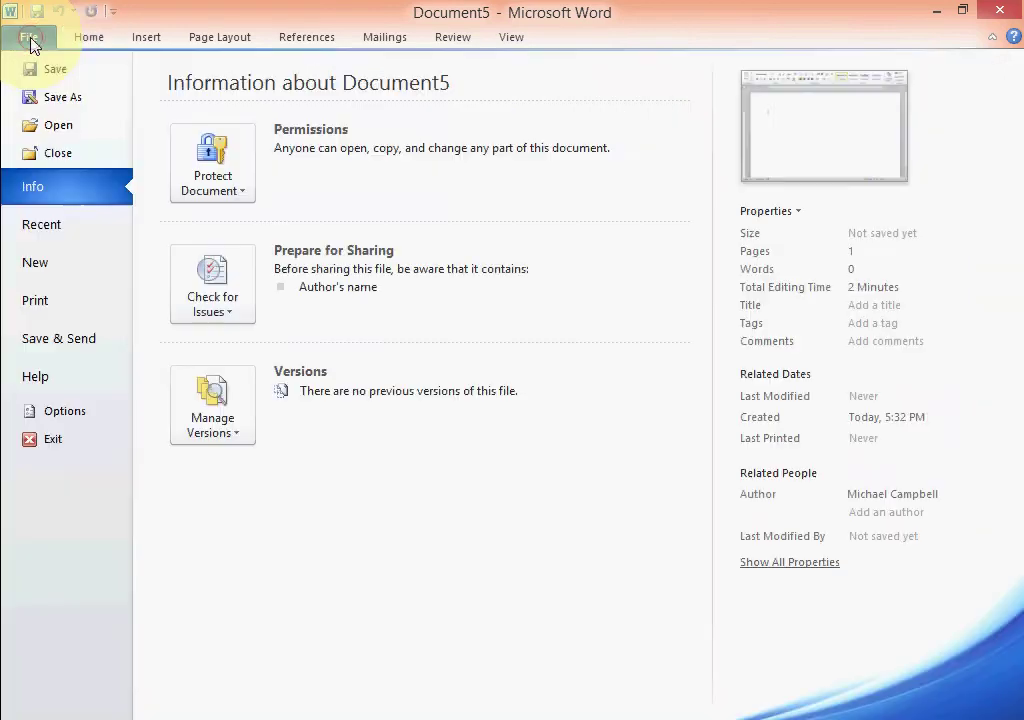
click(58, 127)
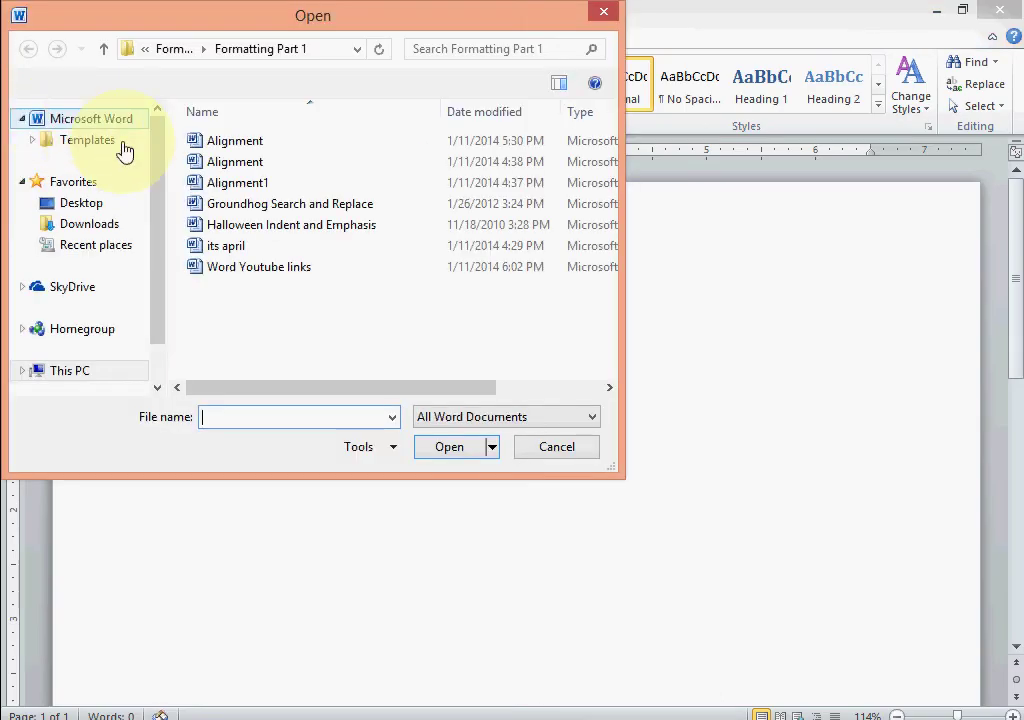
click(248, 204)
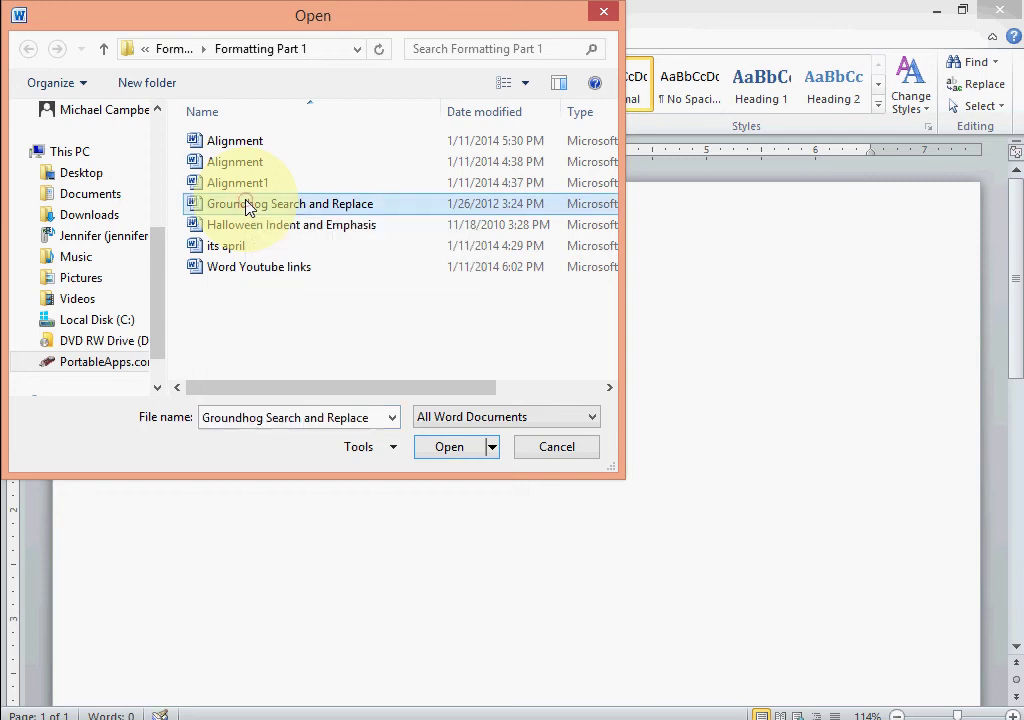
click(430, 450)
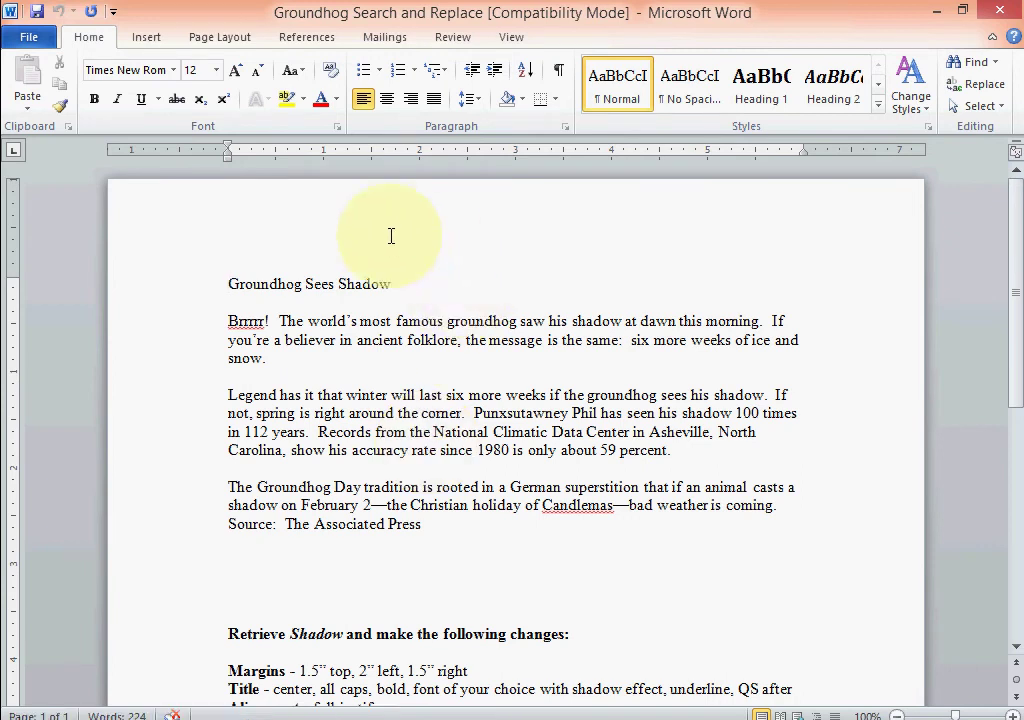
Add a header with the student's name and '1st Period' on the left and 'Groundhog Sees Shadow' on the right.
click(301, 218)
double_click(301, 218)
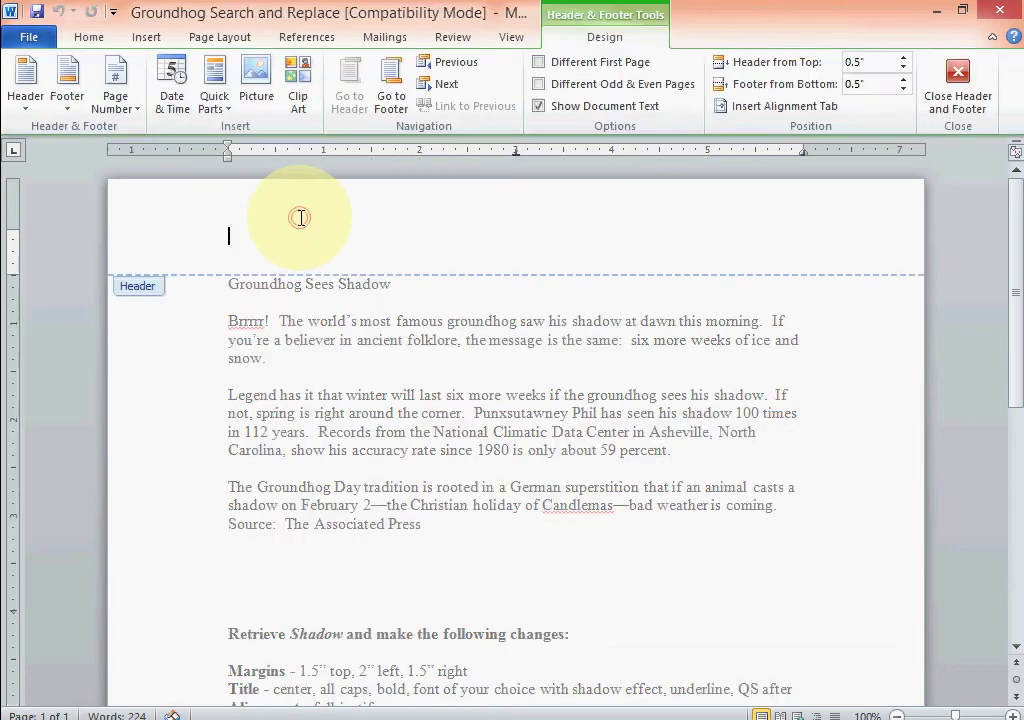
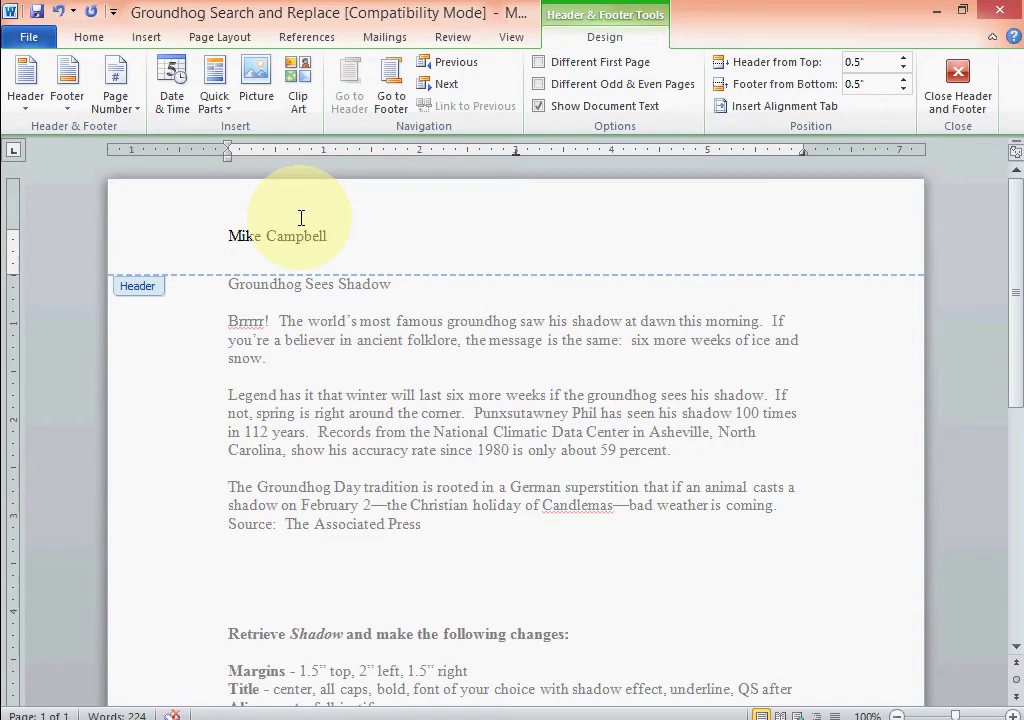
text( 1st Period)
key(Tab)
key(Tab)
text(Ground)
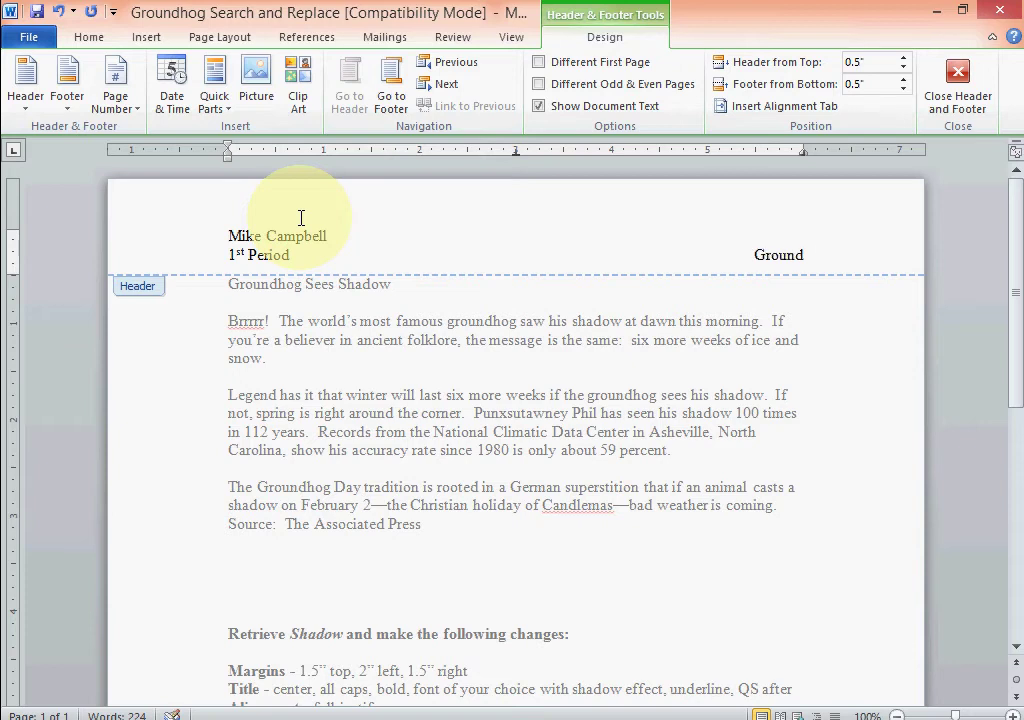
text(hog See)
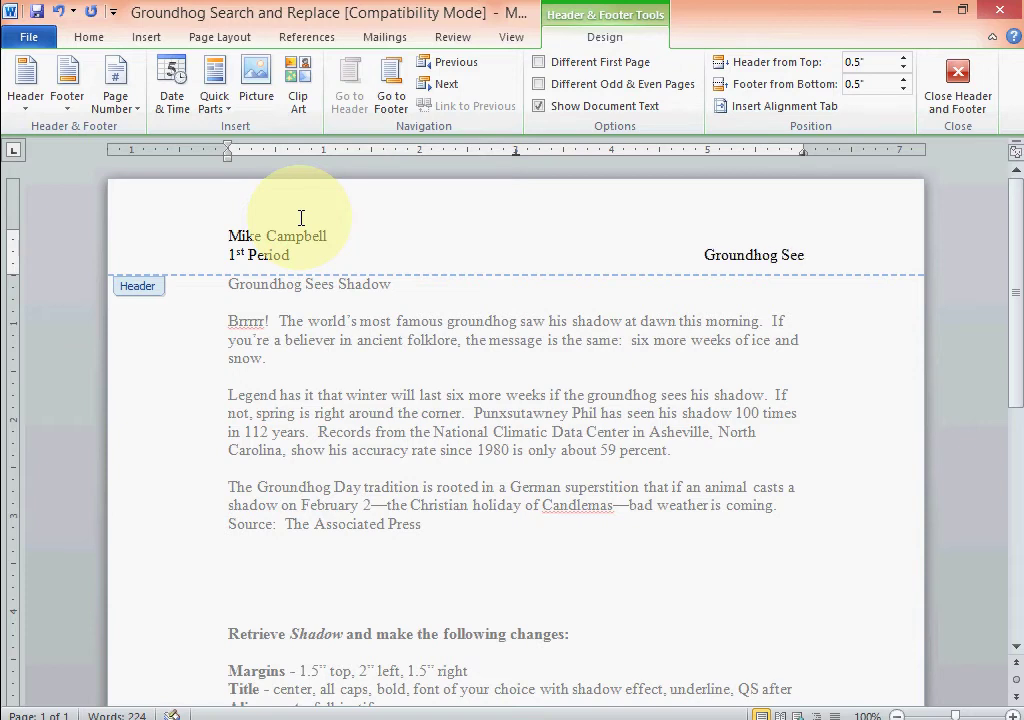
text(s Shadow)
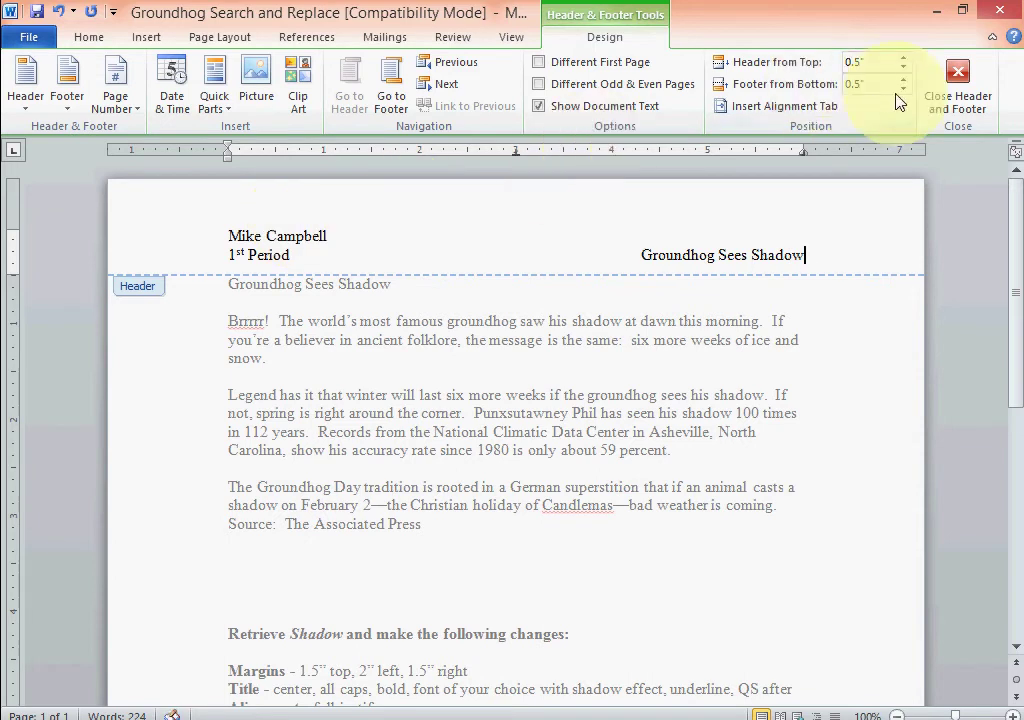
key(Escape)
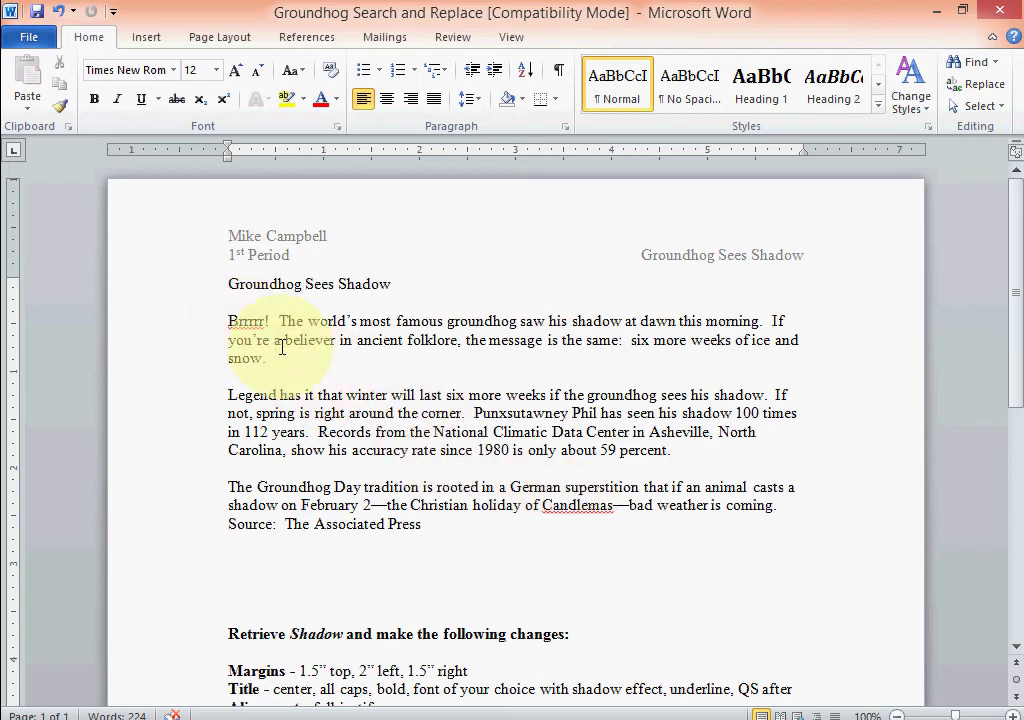
scroll(345, 605, down, 1)
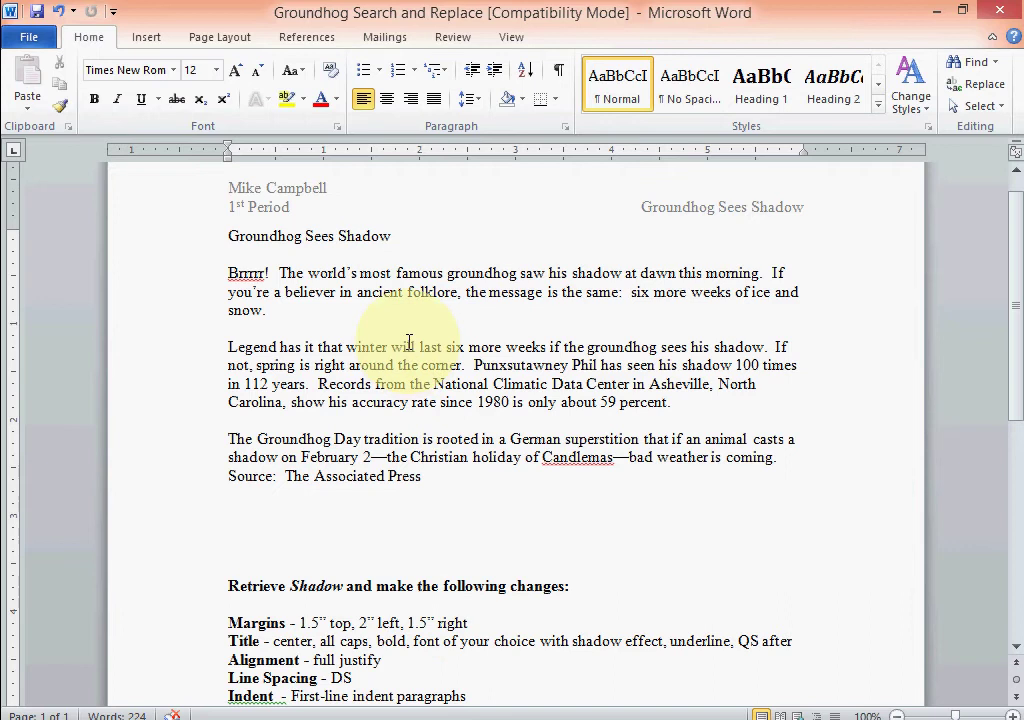
click(303, 236)
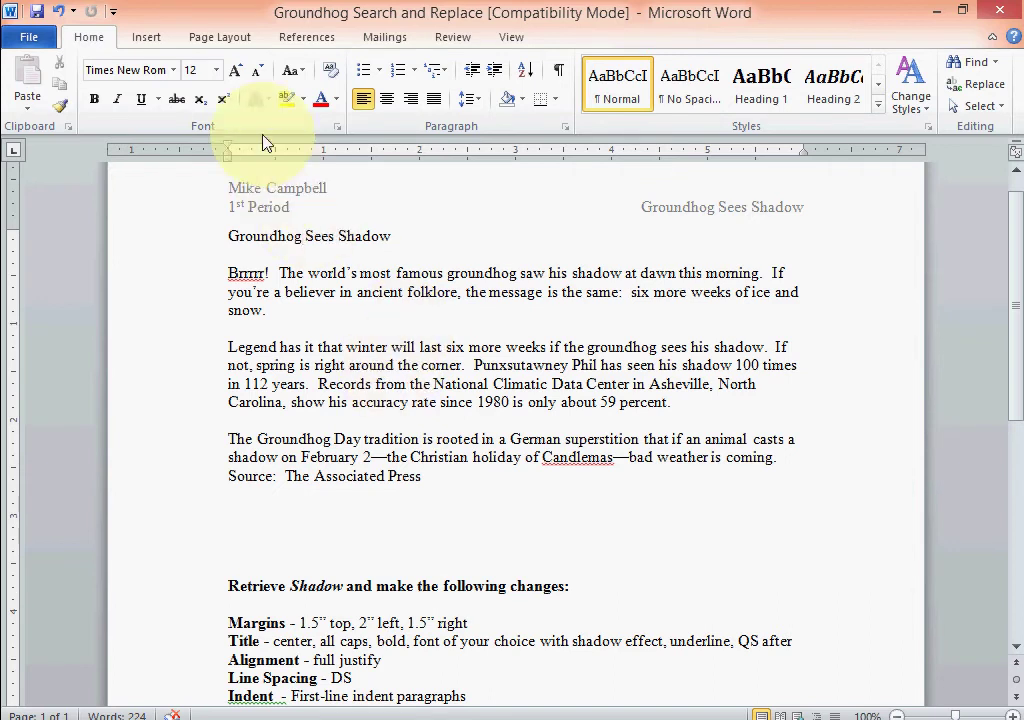
Set custom page margins of 1.5" top, 2" left and 1.5" right.
click(215, 38)
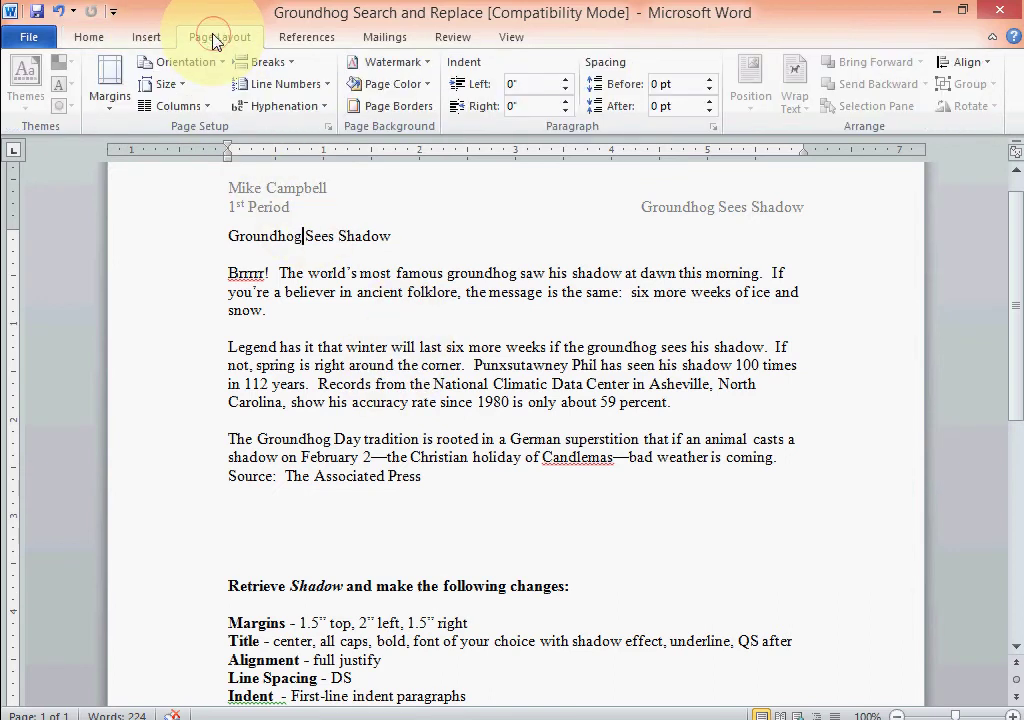
click(112, 80)
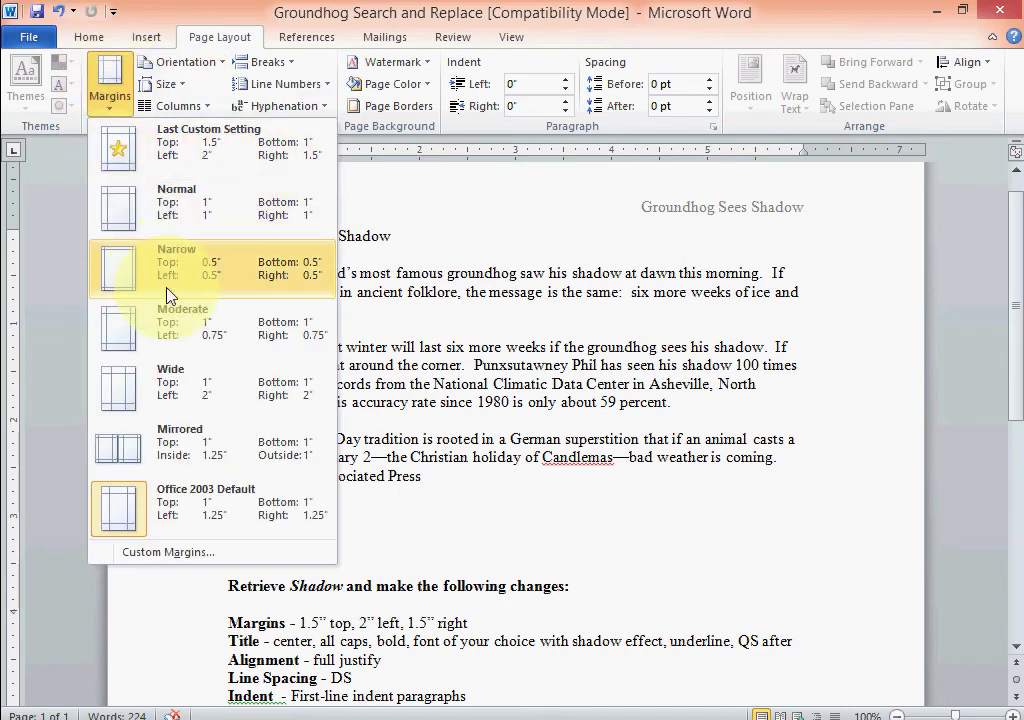
click(180, 558)
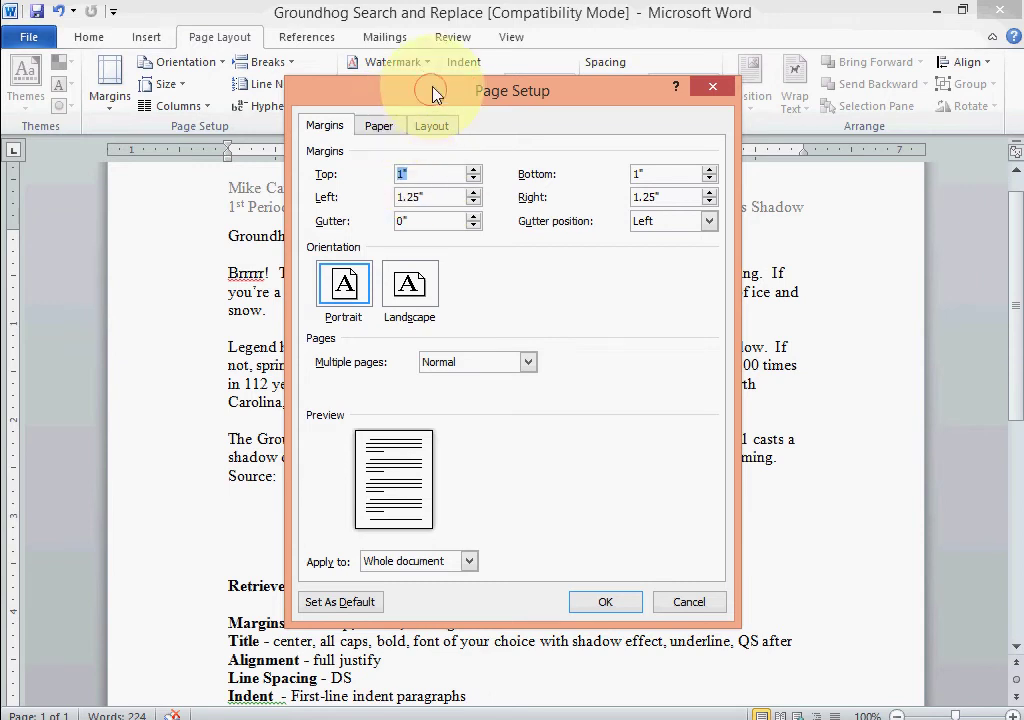
drag(434, 89, 441, 51)
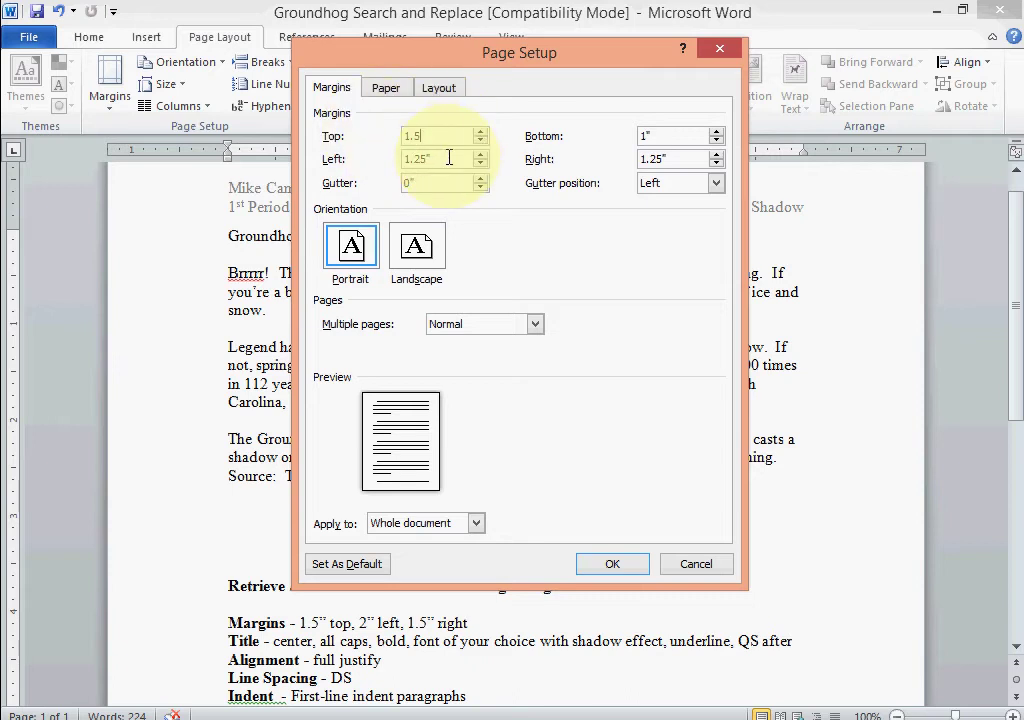
key(Tab)
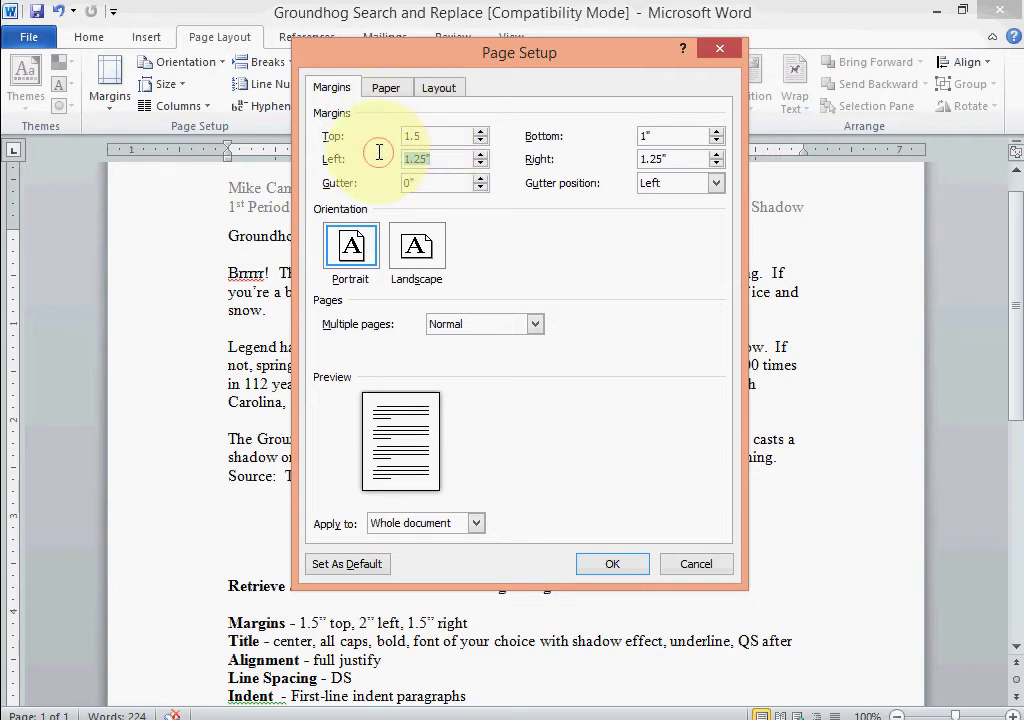
text(2)
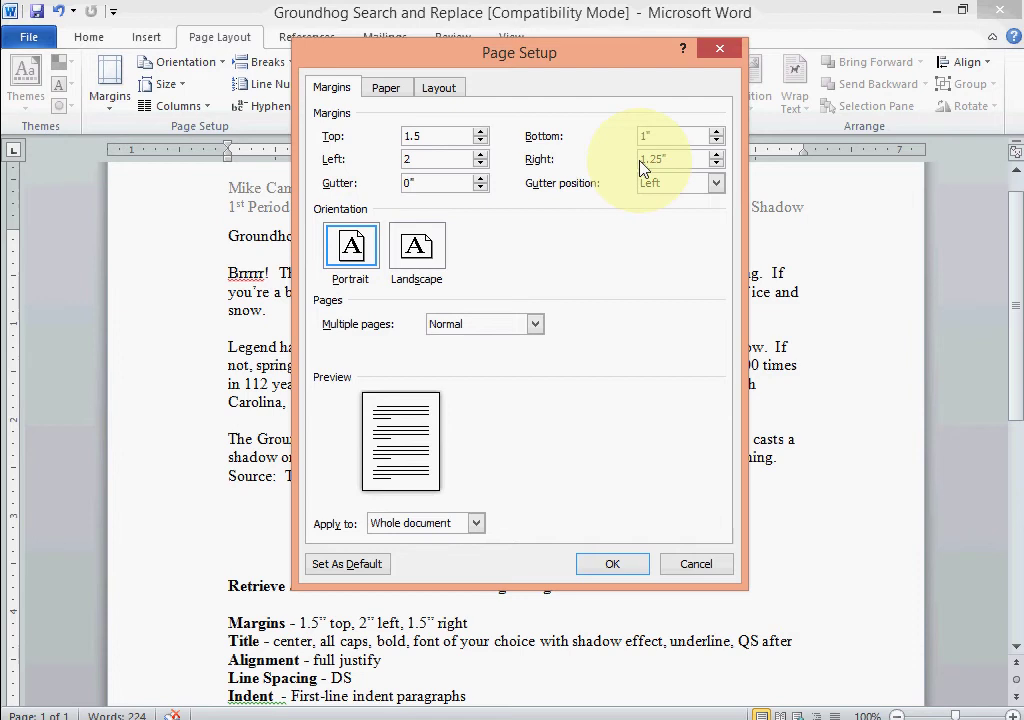
key(Tab)
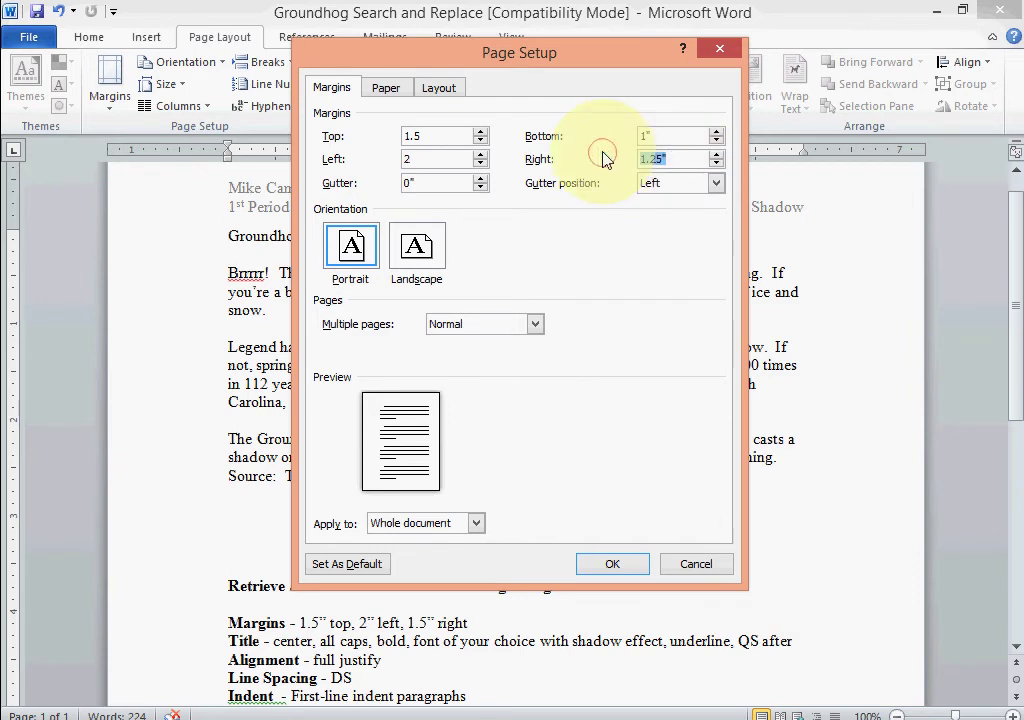
text(1.5)
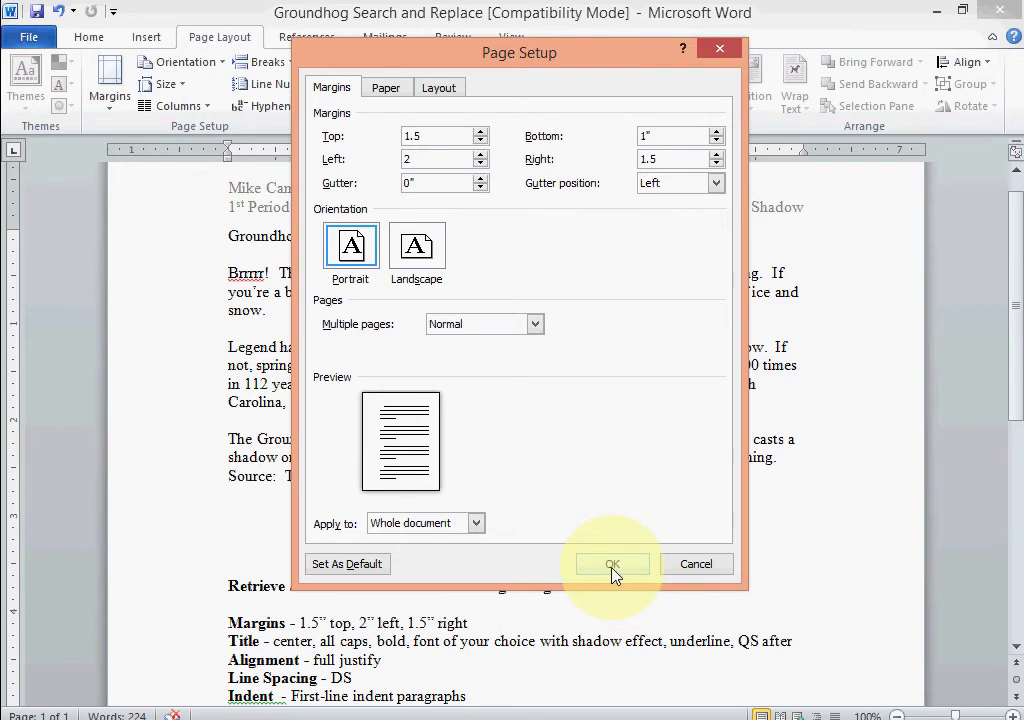
click(612, 565)
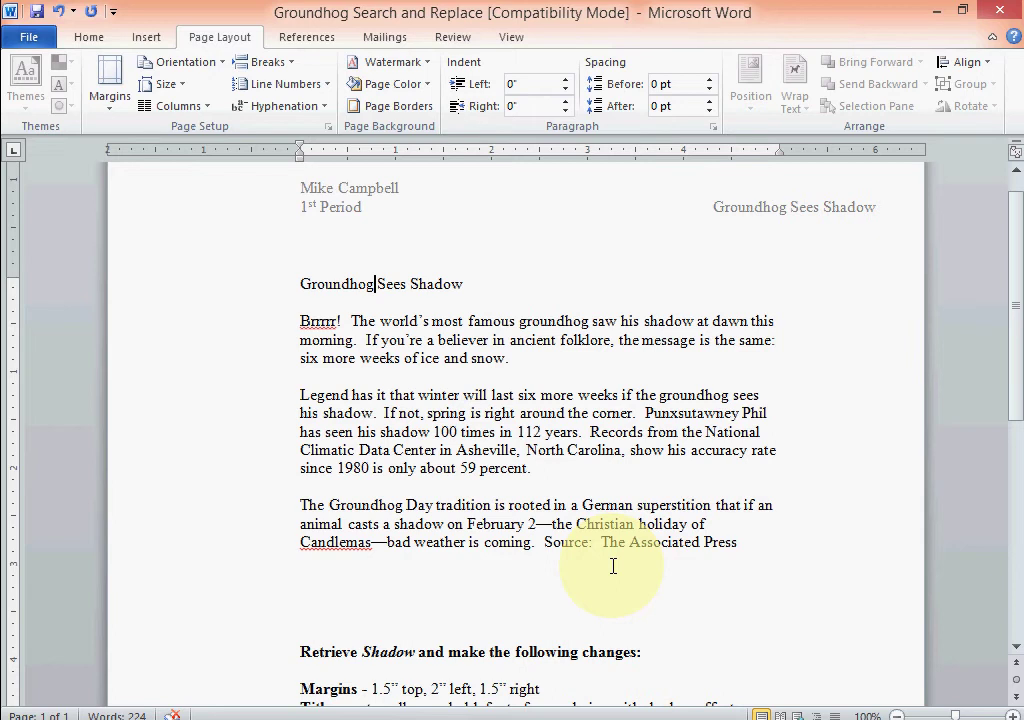
Delete the 'Margins - 1.5" top, 2" left, 1.5" right' instruction line from the list of changes.
scroll(613, 566, down, 2)
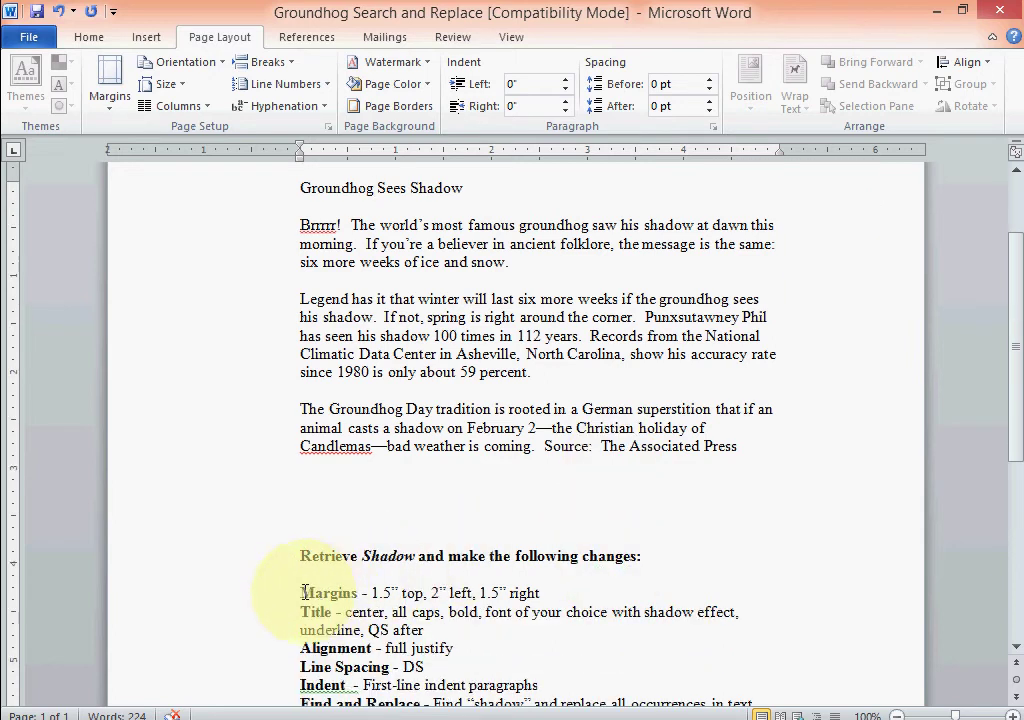
drag(301, 593, 532, 601)
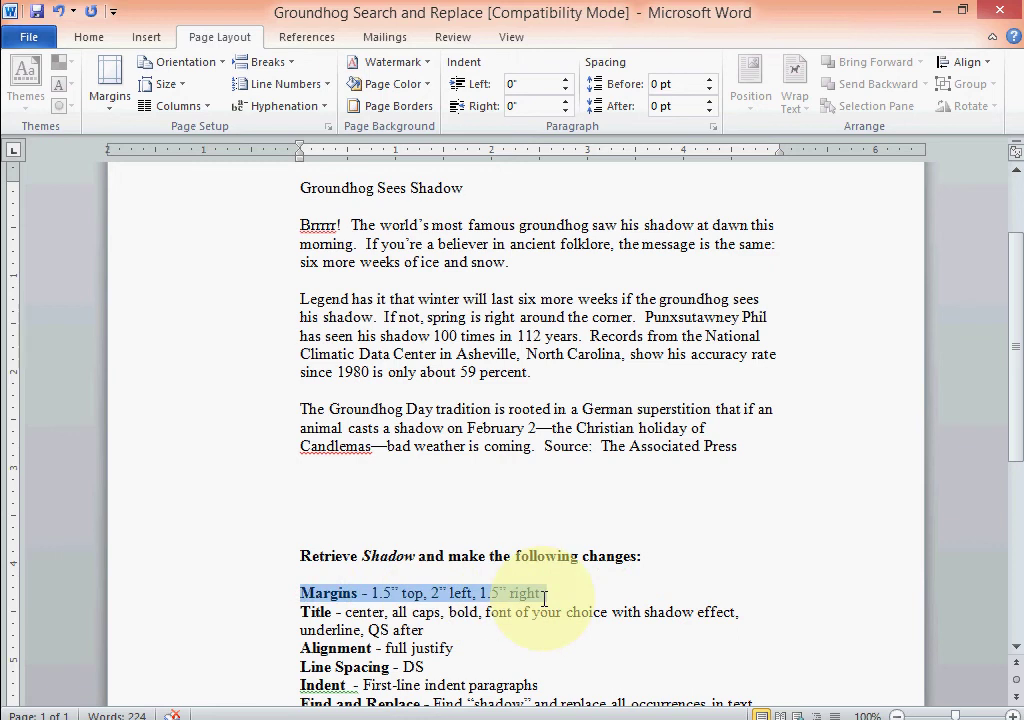
key(Delete)
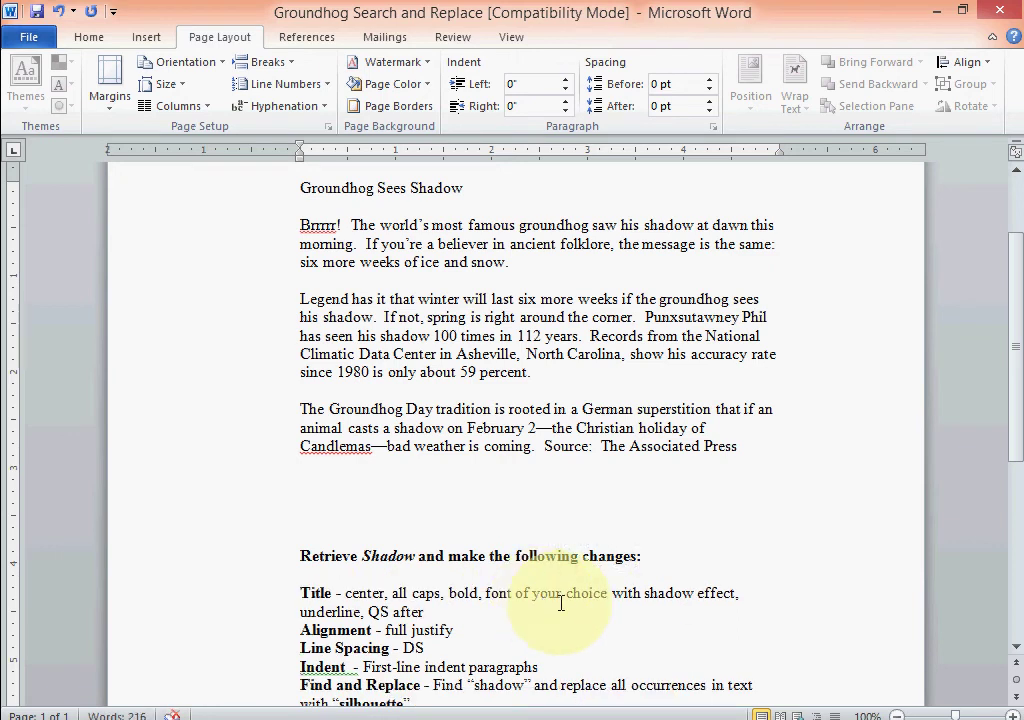
scroll(575, 605, up, 1)
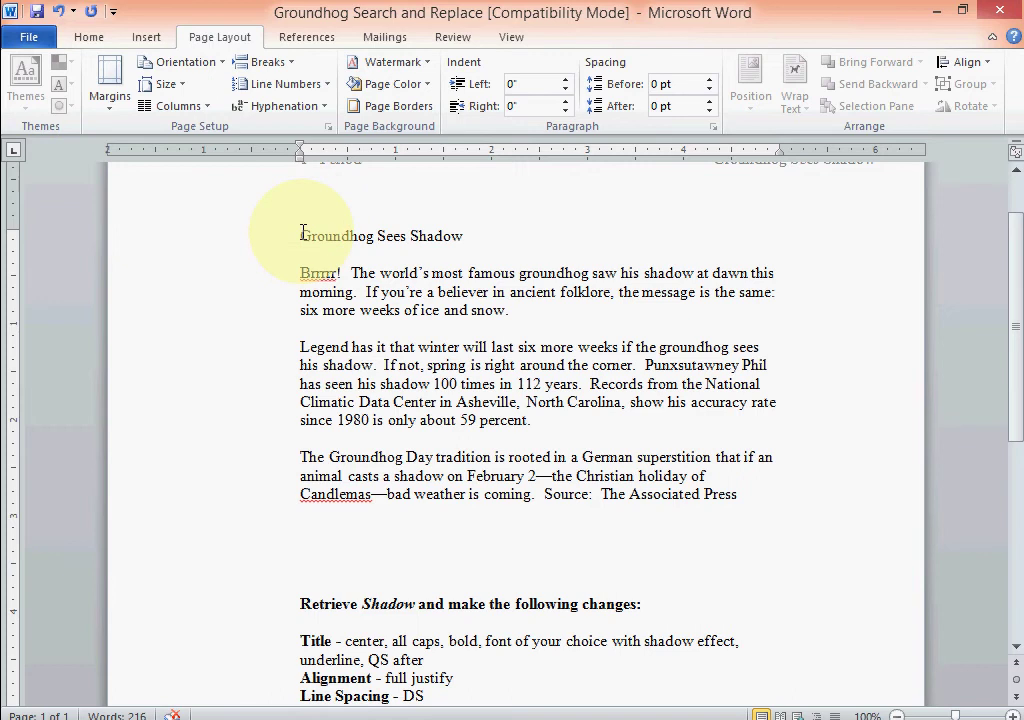
drag(301, 235, 441, 233)
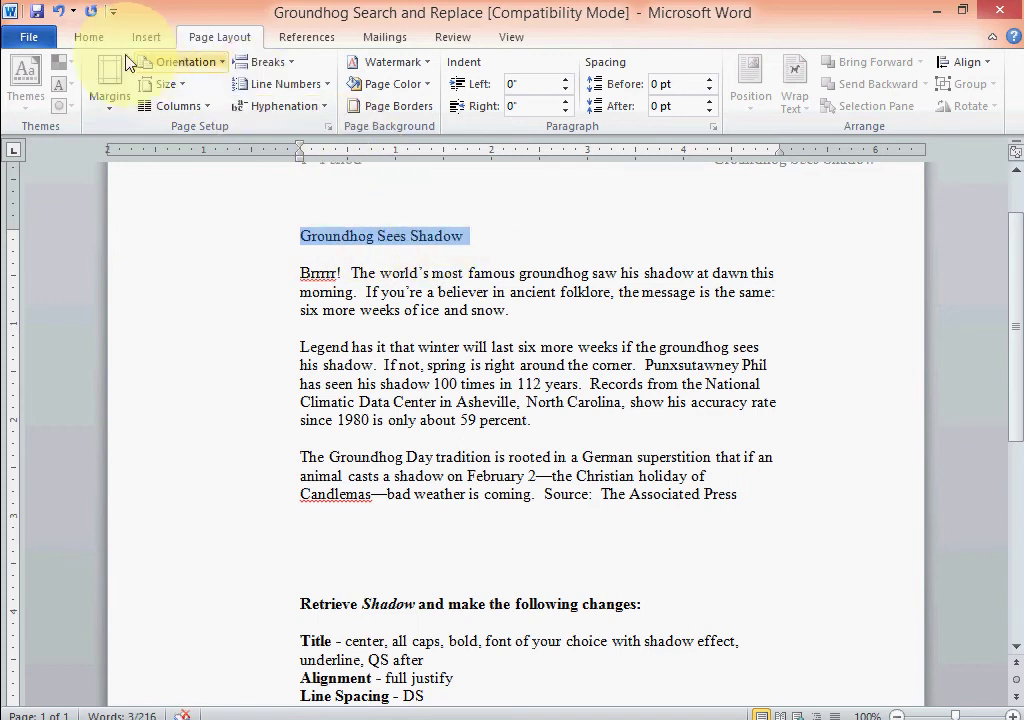
Center the title, convert it to all capitals, and make it bold and underlined.
click(96, 40)
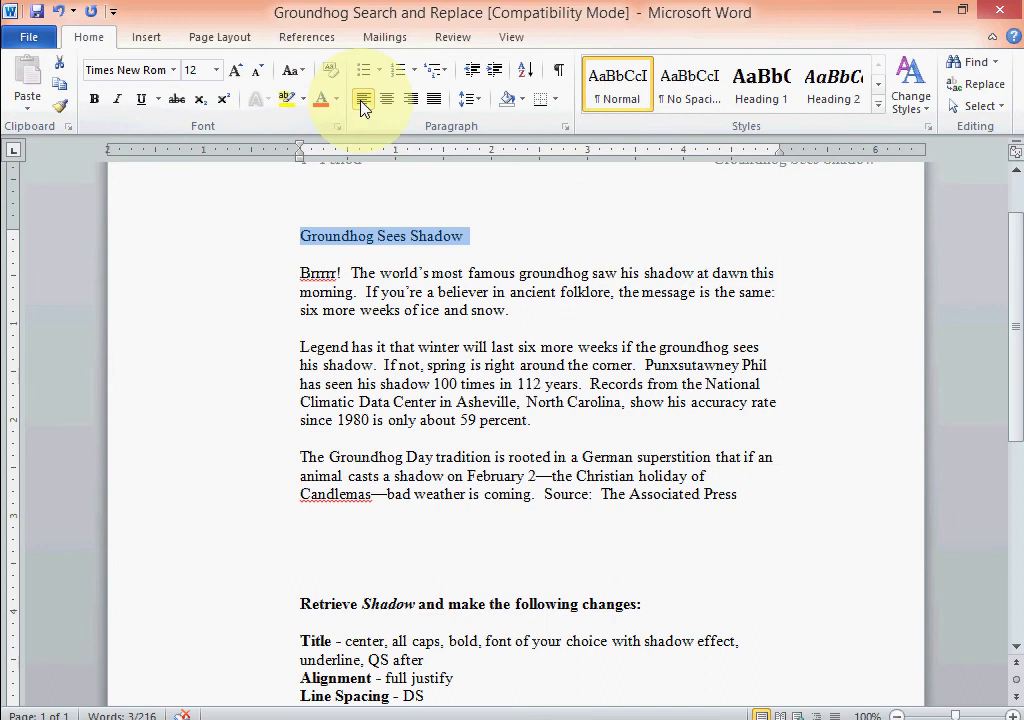
click(389, 101)
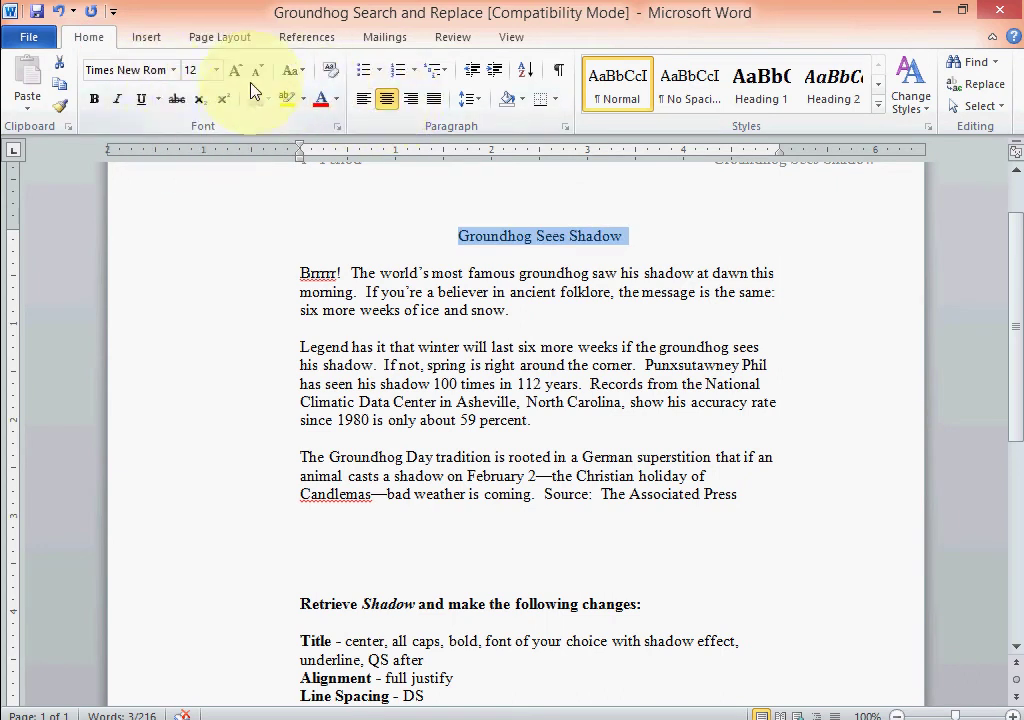
click(305, 78)
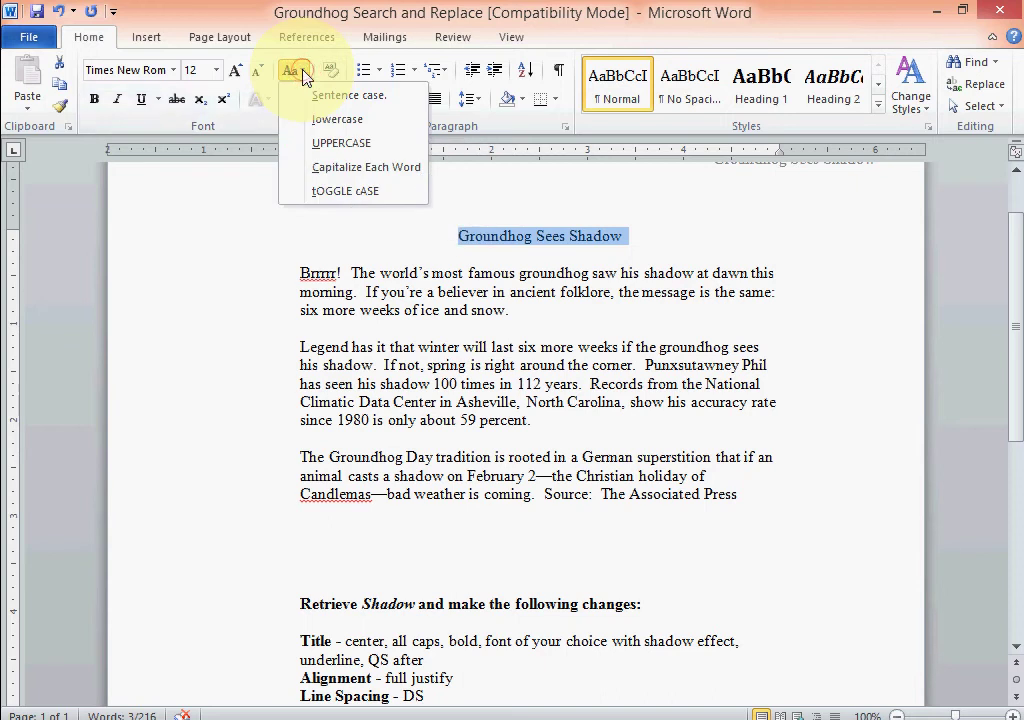
click(327, 148)
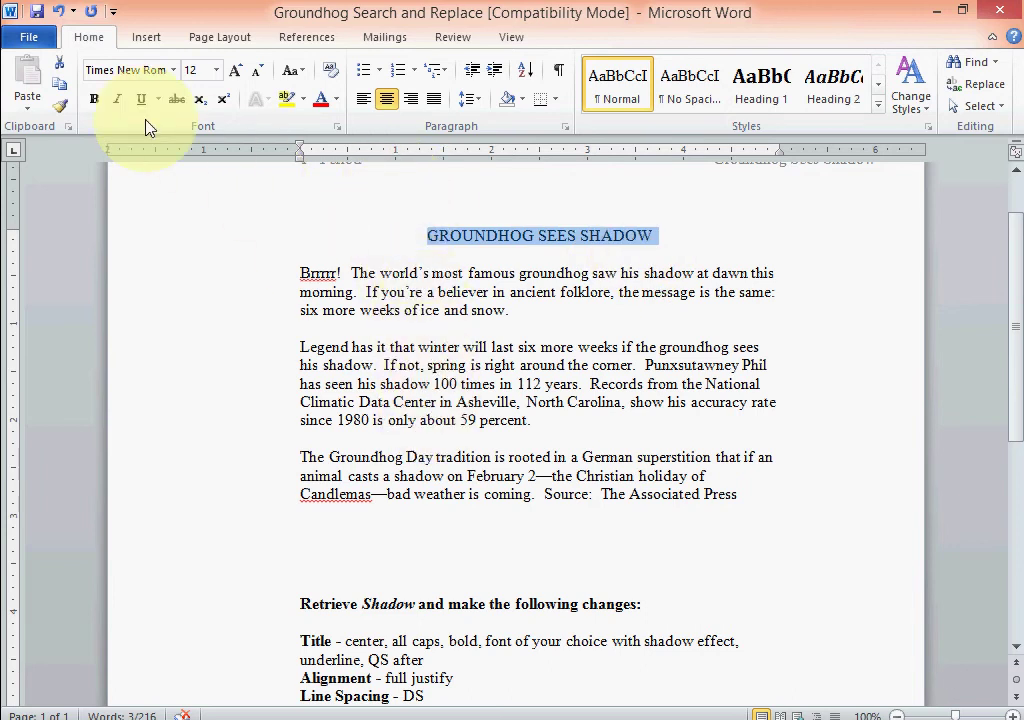
click(95, 100)
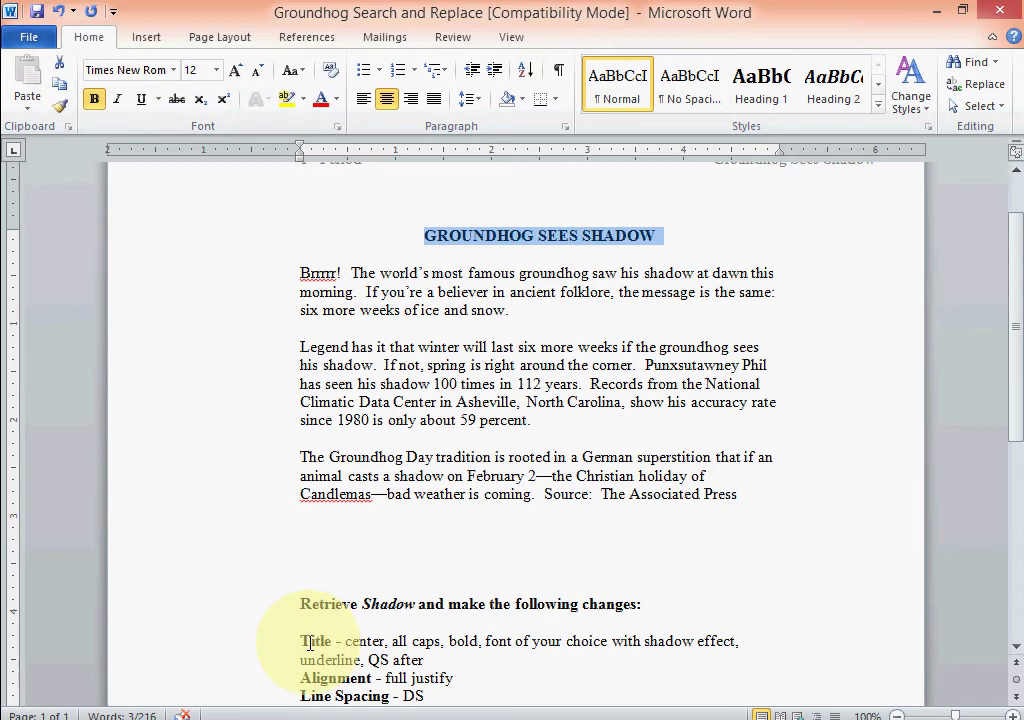
click(140, 99)
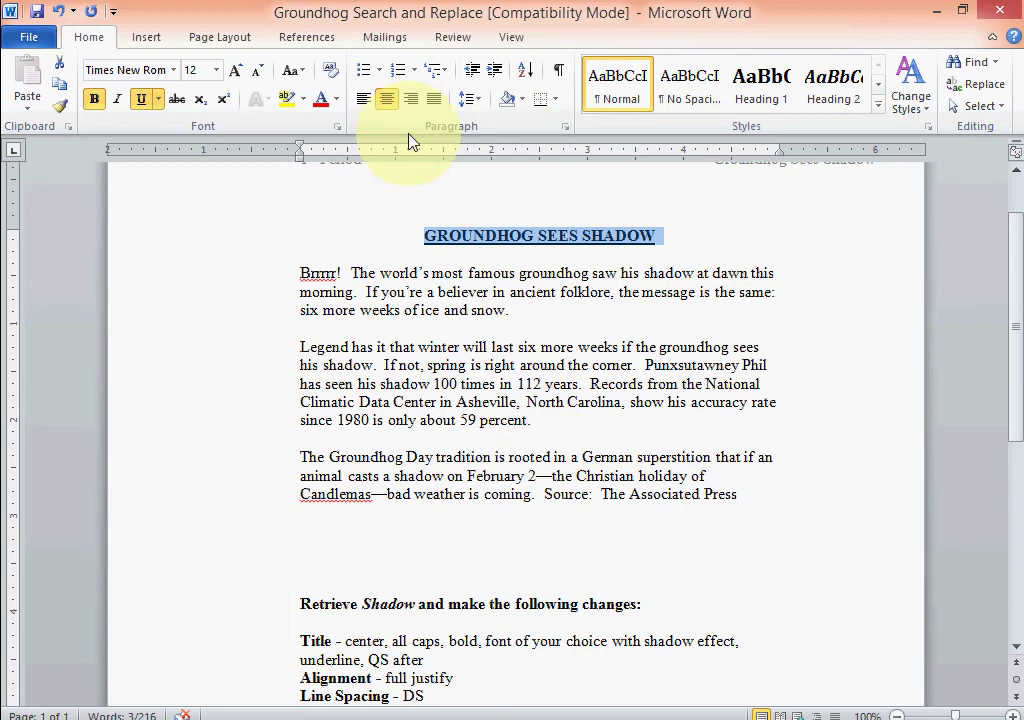
Turn on the Shadow effect for the title in the Font dialog and scroll the font list to Ravie.
click(338, 127)
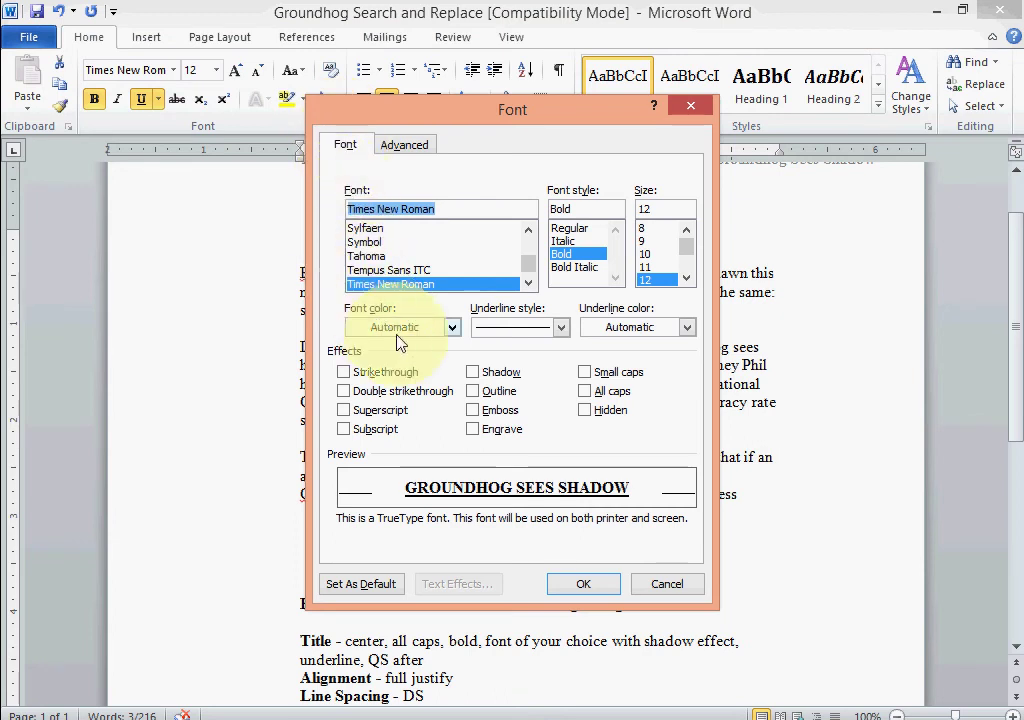
click(475, 377)
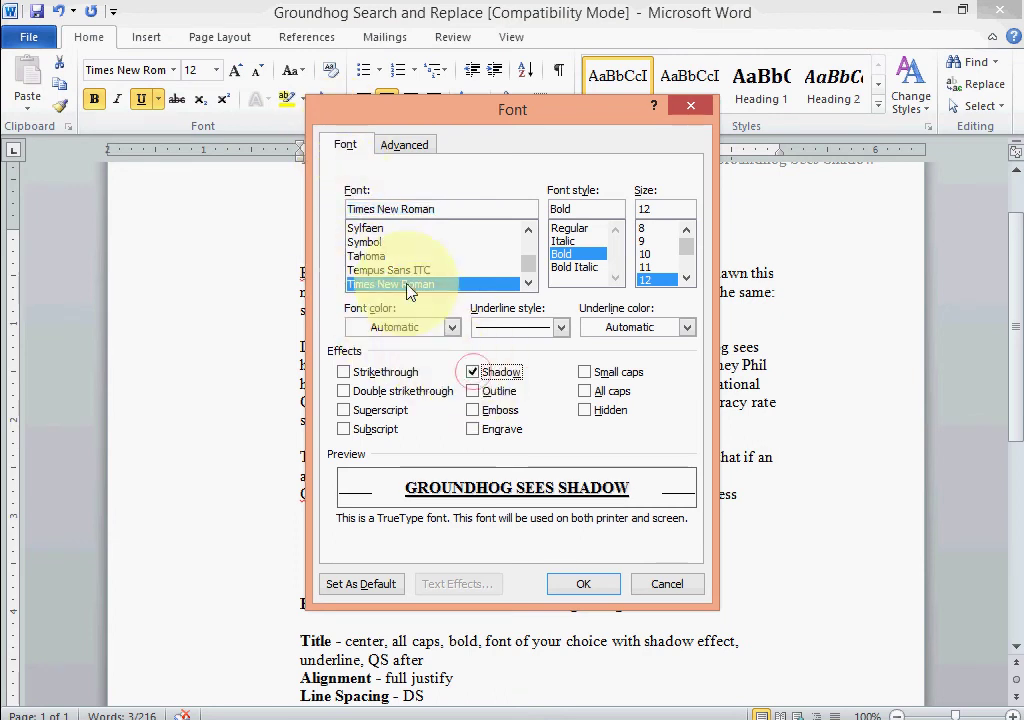
click(531, 231)
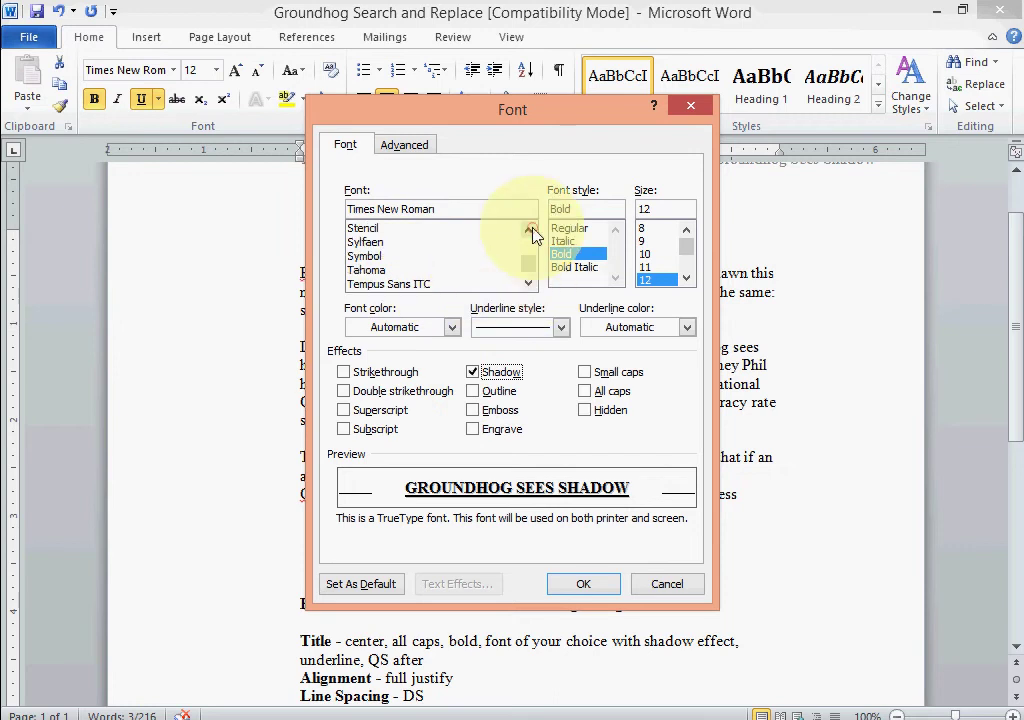
click(531, 231)
click(531, 231)
click(531, 231)
click(531, 231)
click(531, 231)
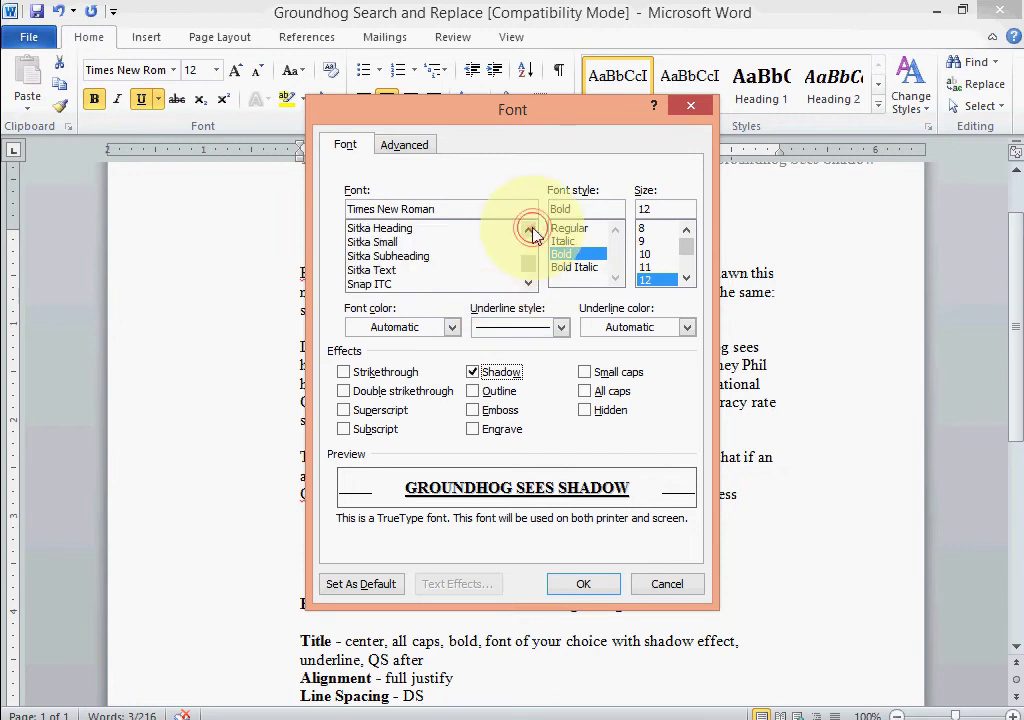
click(531, 231)
click(531, 231)
click(531, 231)
click(531, 231)
click(531, 231)
click(531, 231)
click(531, 231)
click(531, 231)
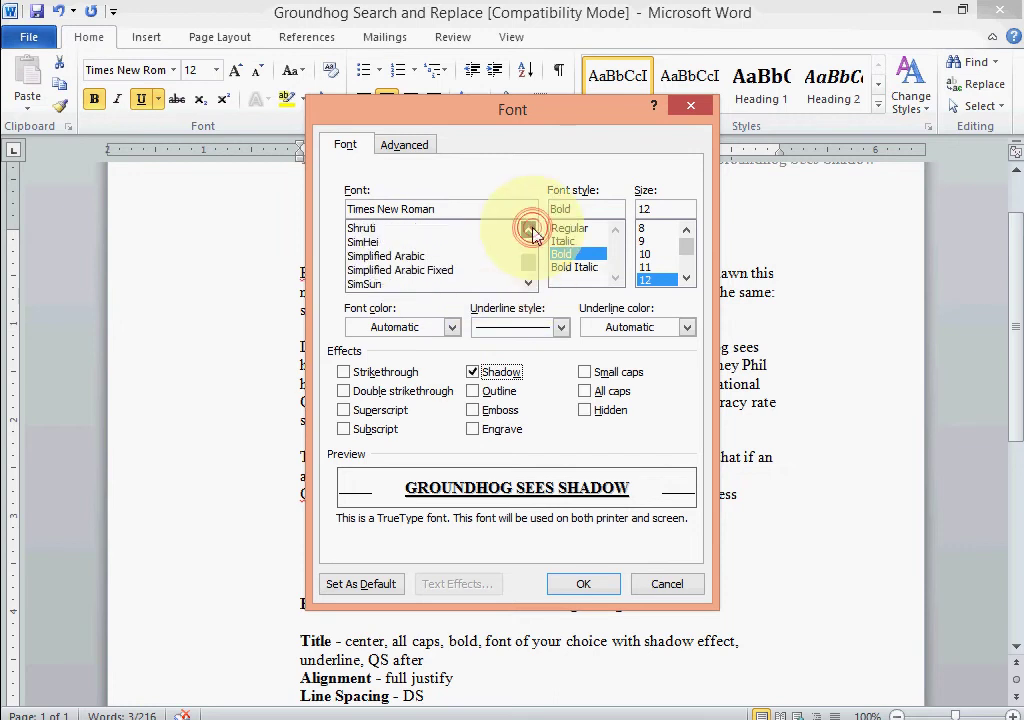
click(531, 231)
click(531, 231)
click(531, 231)
click(531, 231)
click(531, 231)
triple_click(531, 231)
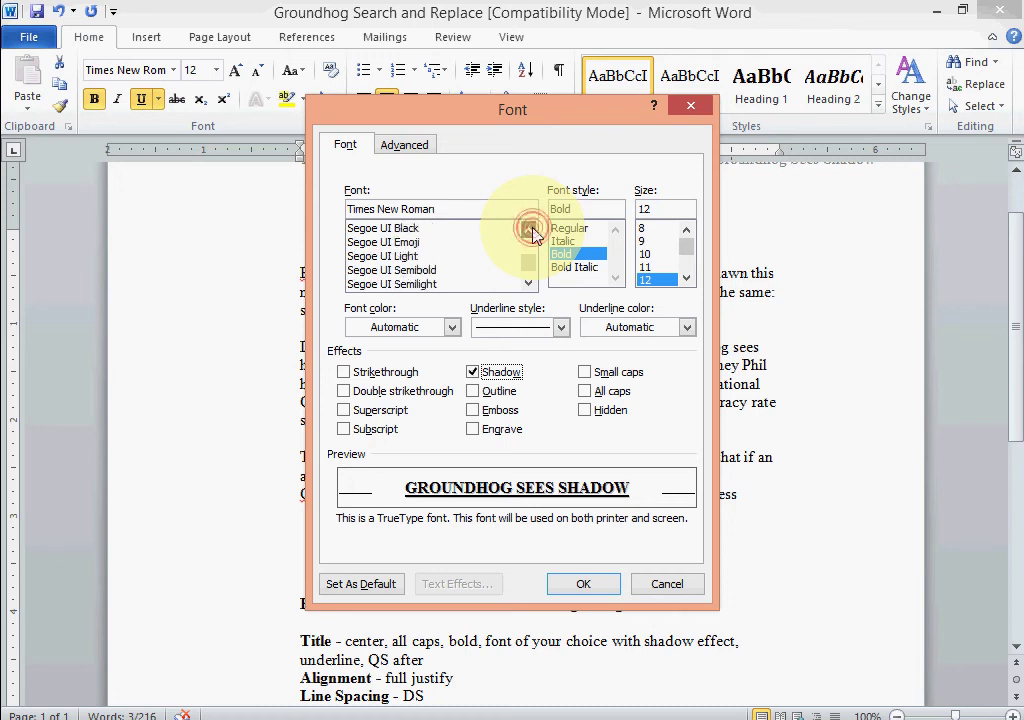
click(531, 231)
triple_click(531, 231)
double_click(531, 231)
double_click(531, 231)
double_click(531, 231)
double_click(531, 231)
double_click(531, 231)
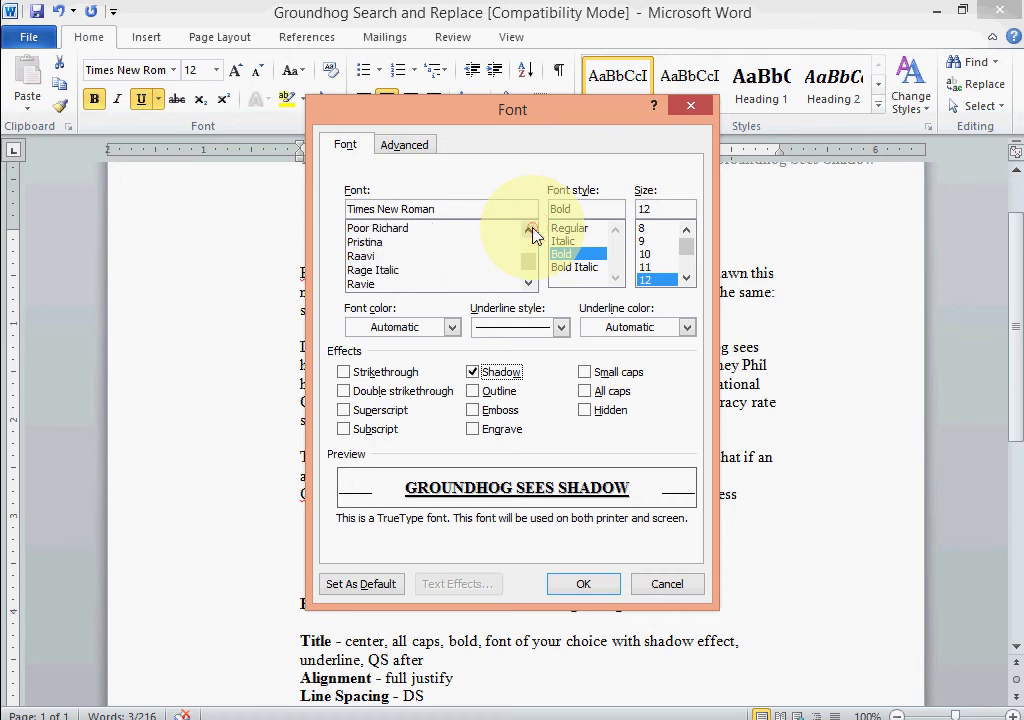
Apply the Ravie font with shadow to the title GROUNDHOG SEES SHADOW.
click(366, 285)
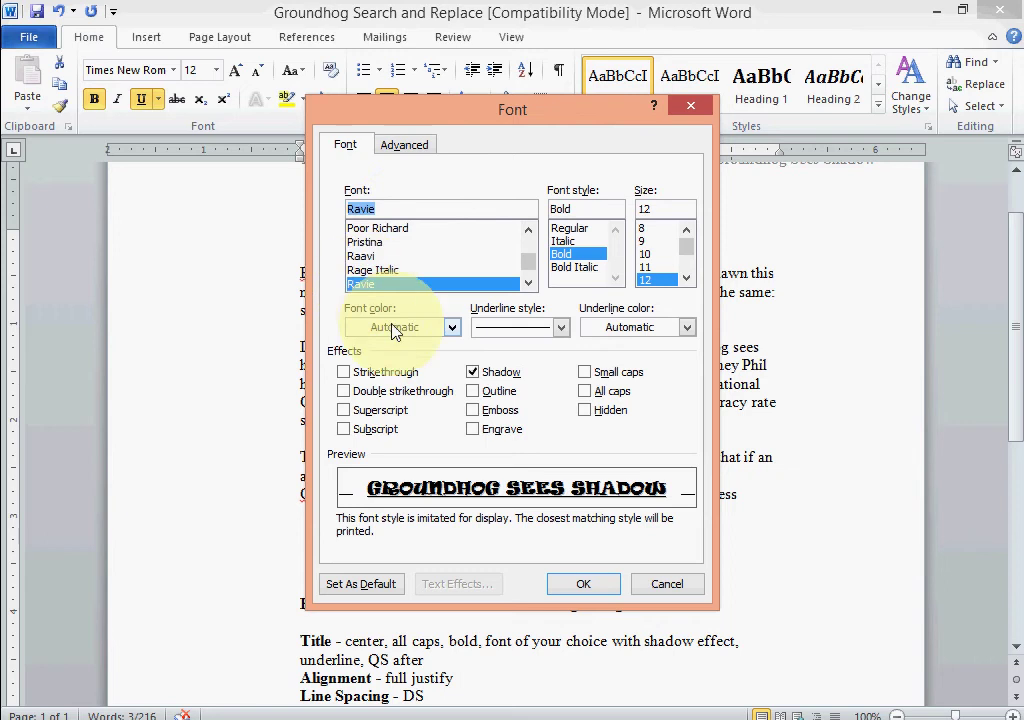
click(474, 378)
click(579, 588)
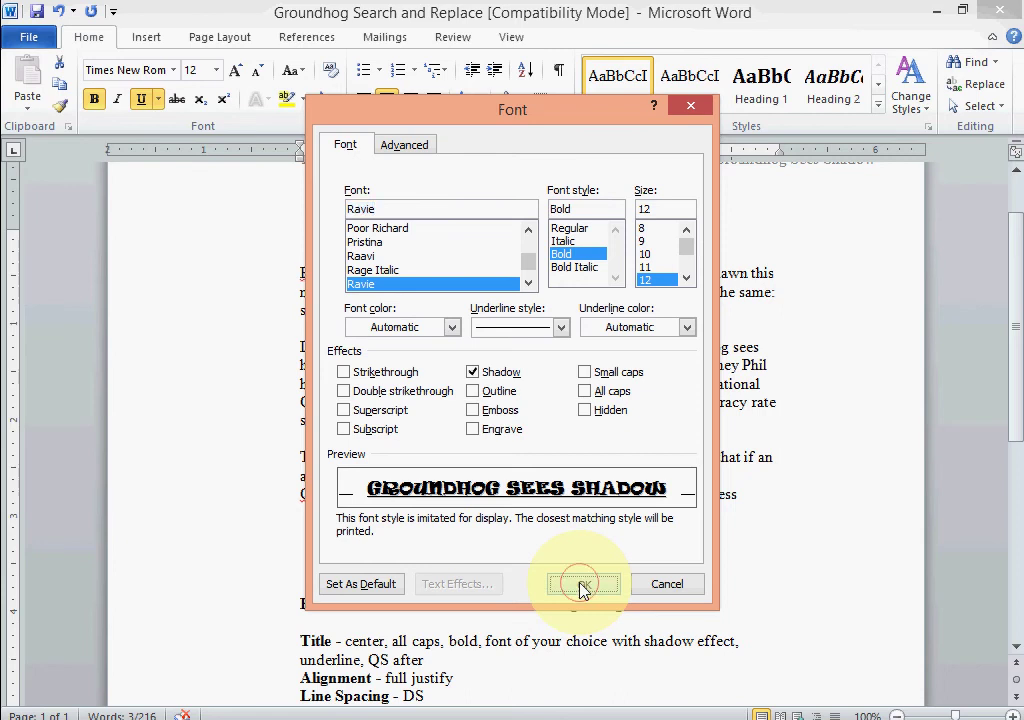
click(582, 586)
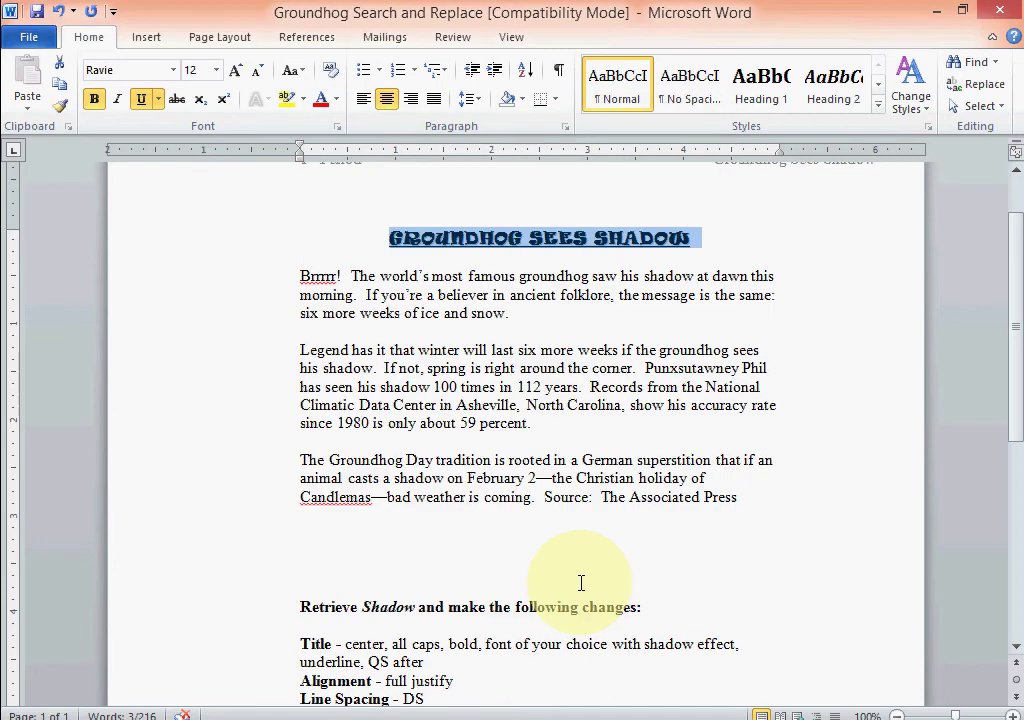
click(695, 248)
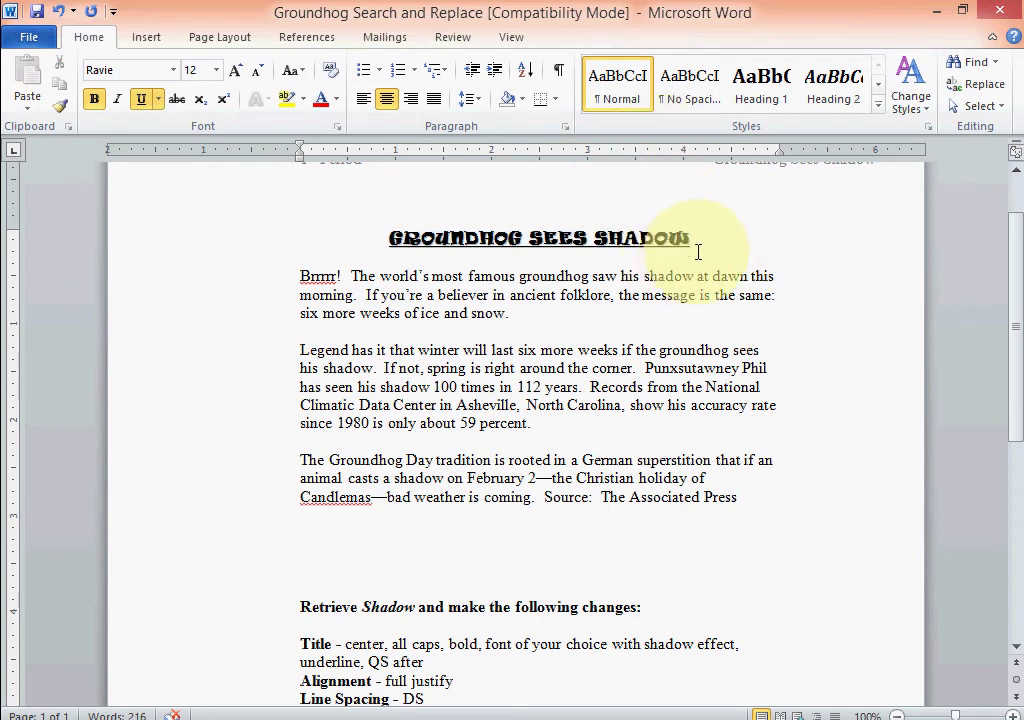
Set the title paragraph's line spacing to Double in the Paragraph settings.
click(567, 137)
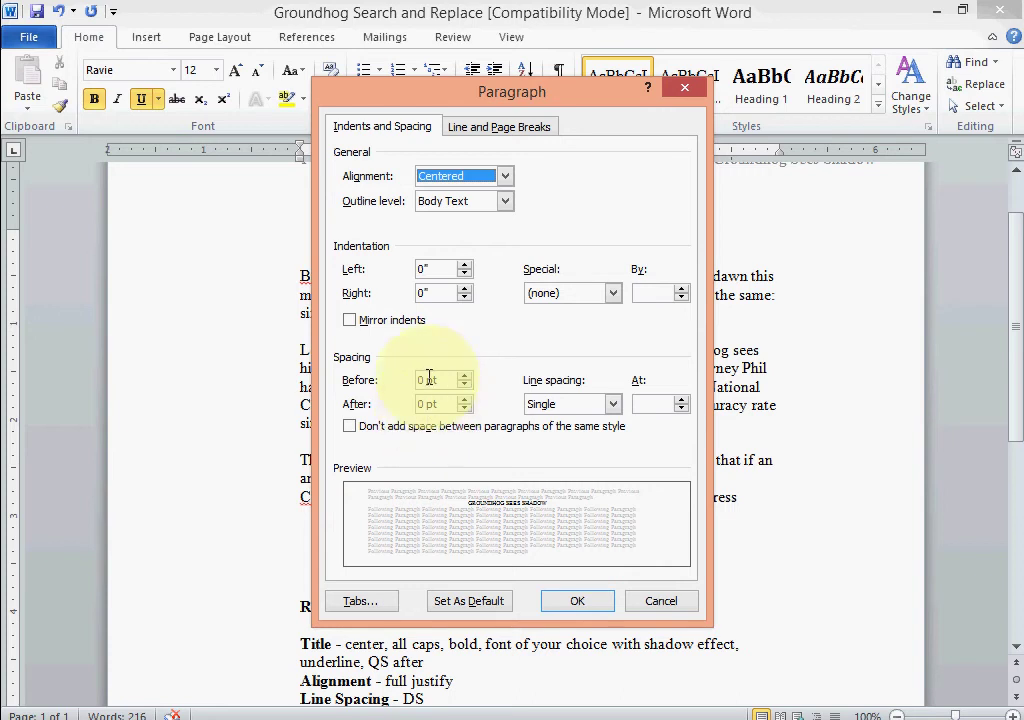
click(612, 404)
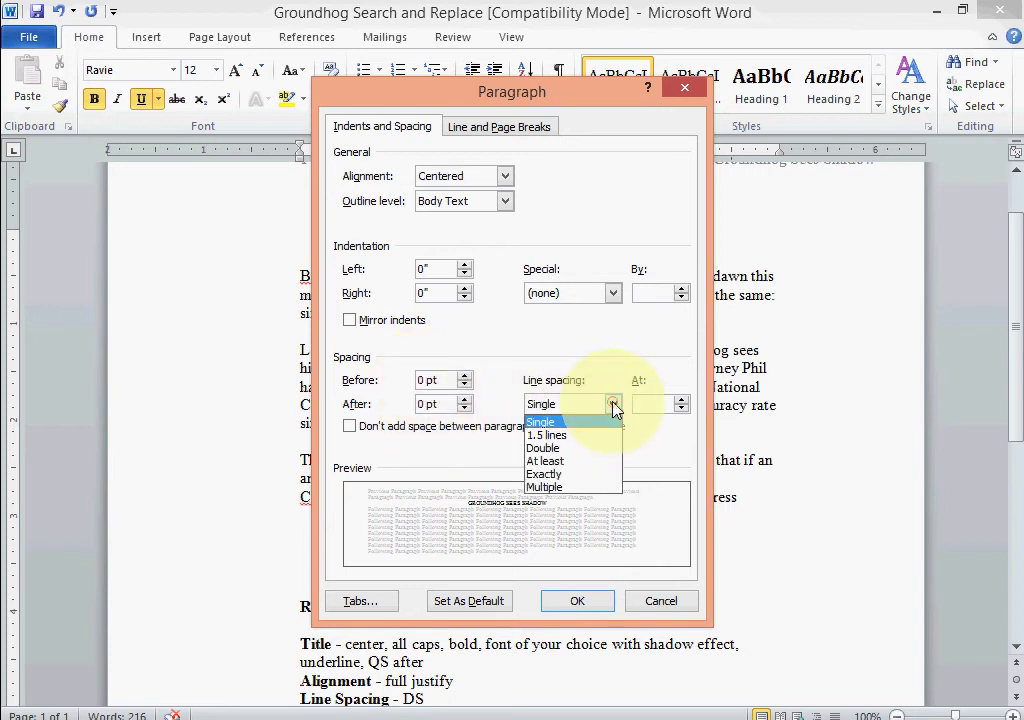
click(560, 448)
click(583, 603)
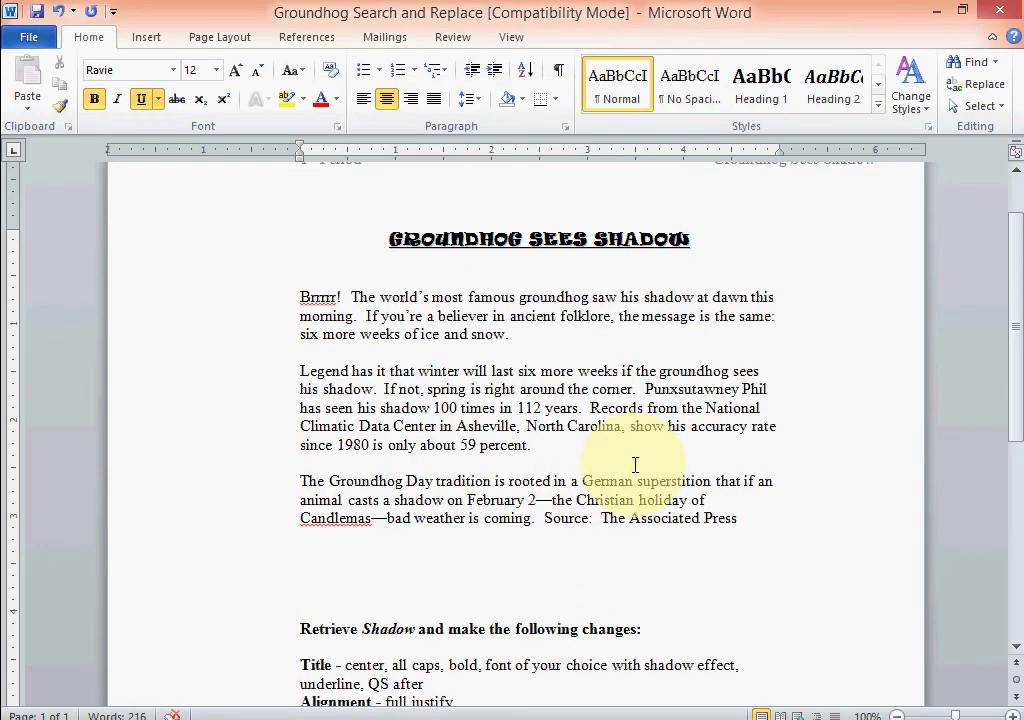
key(Down)
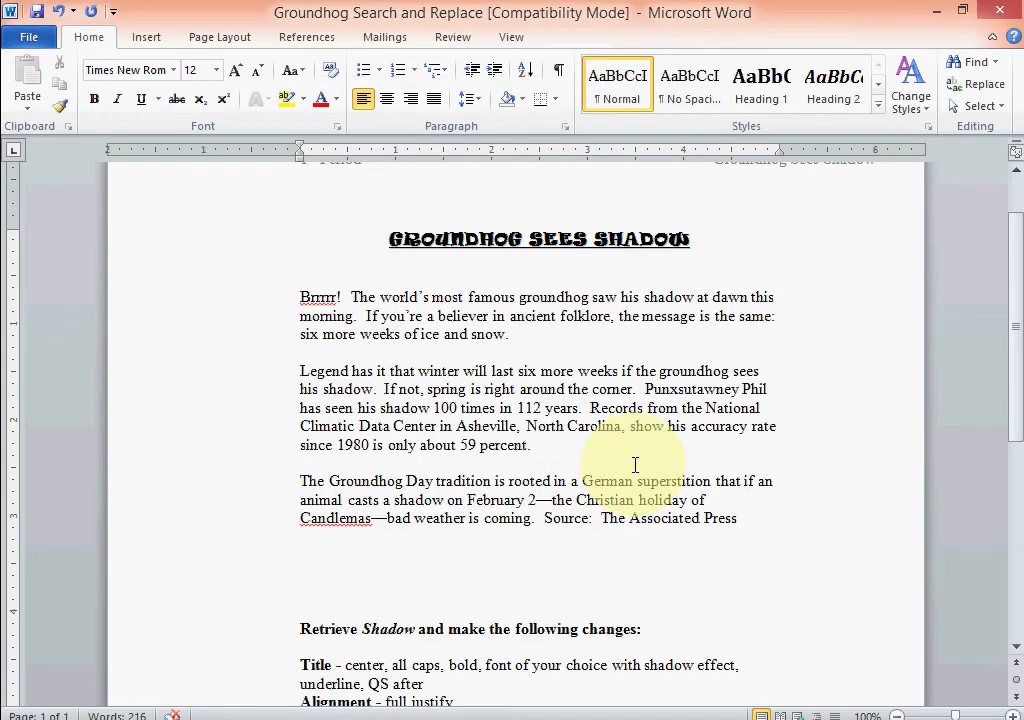
Insert a blank line below the title, checking the spacing with paragraph marks shown, then hidden.
key(Return)
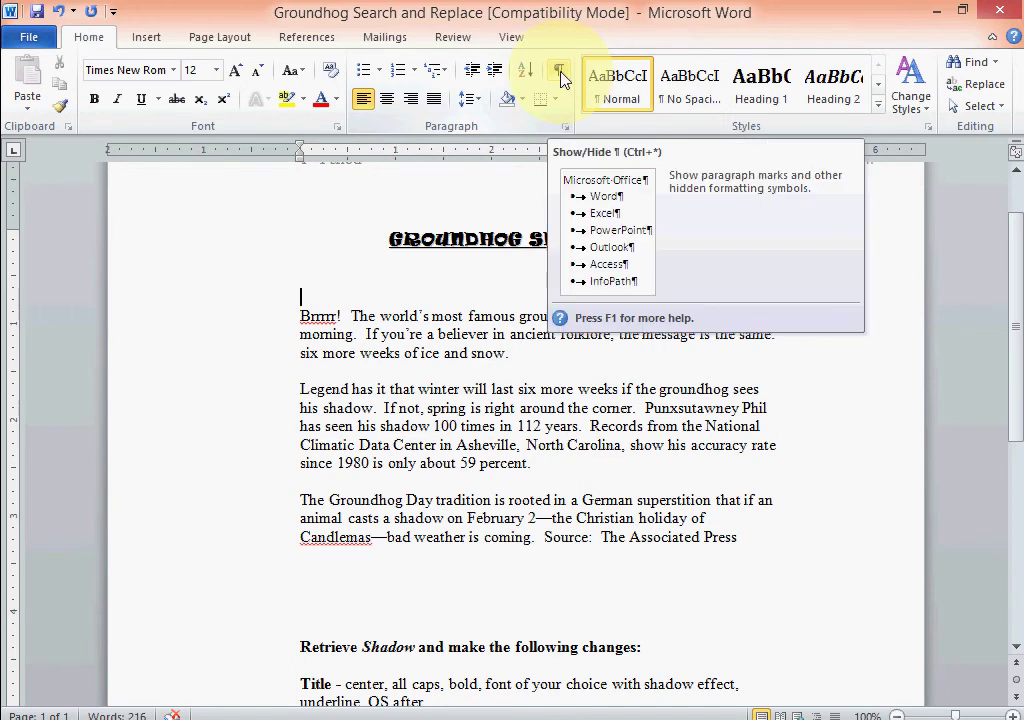
click(560, 75)
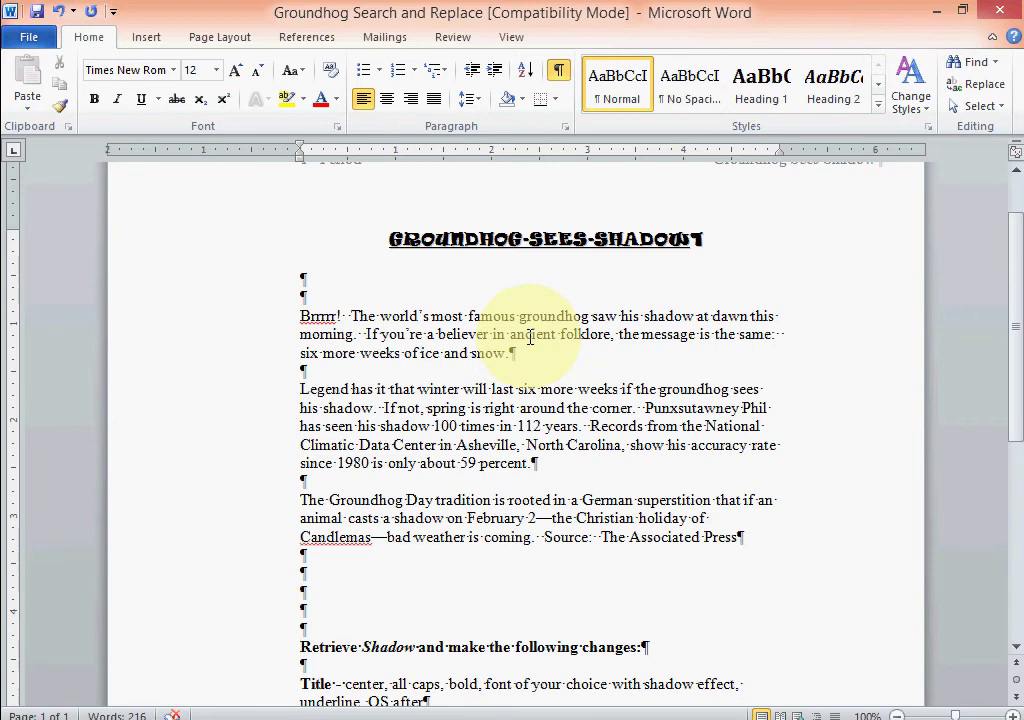
scroll(526, 405, down, 4)
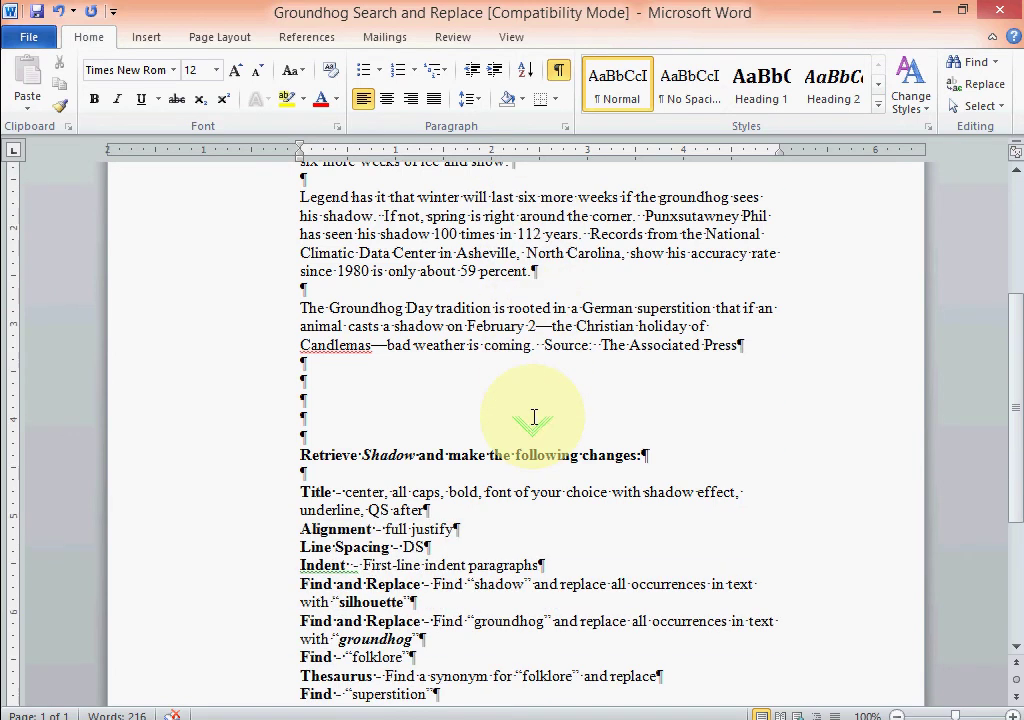
scroll(534, 417, down, 3)
scroll(530, 416, up, 6)
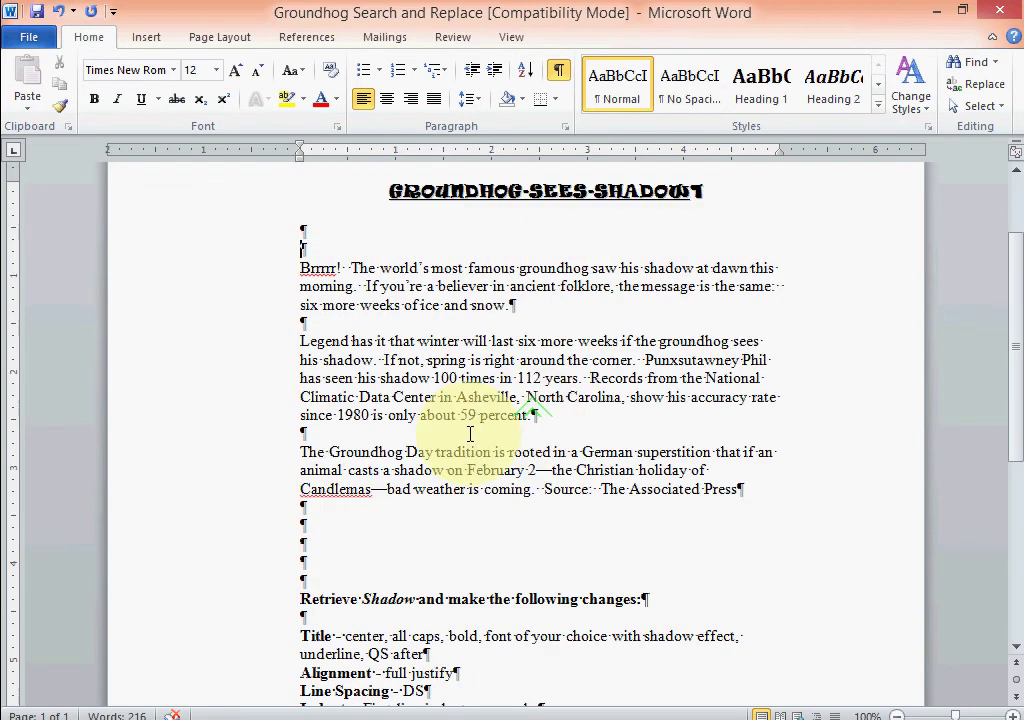
click(301, 527)
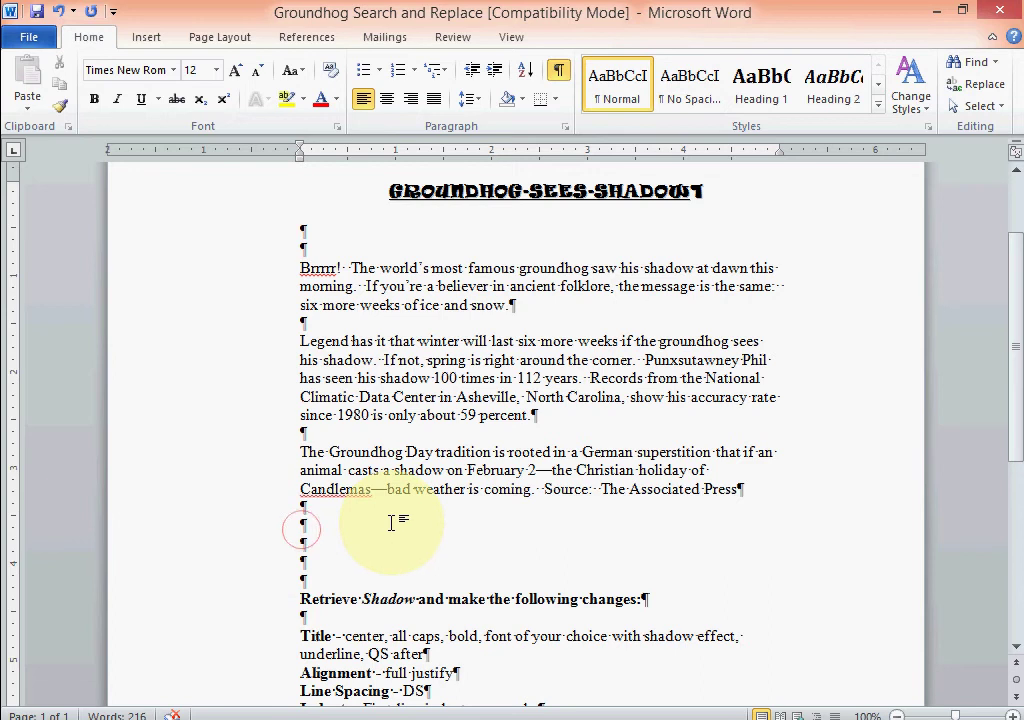
key(Tab)
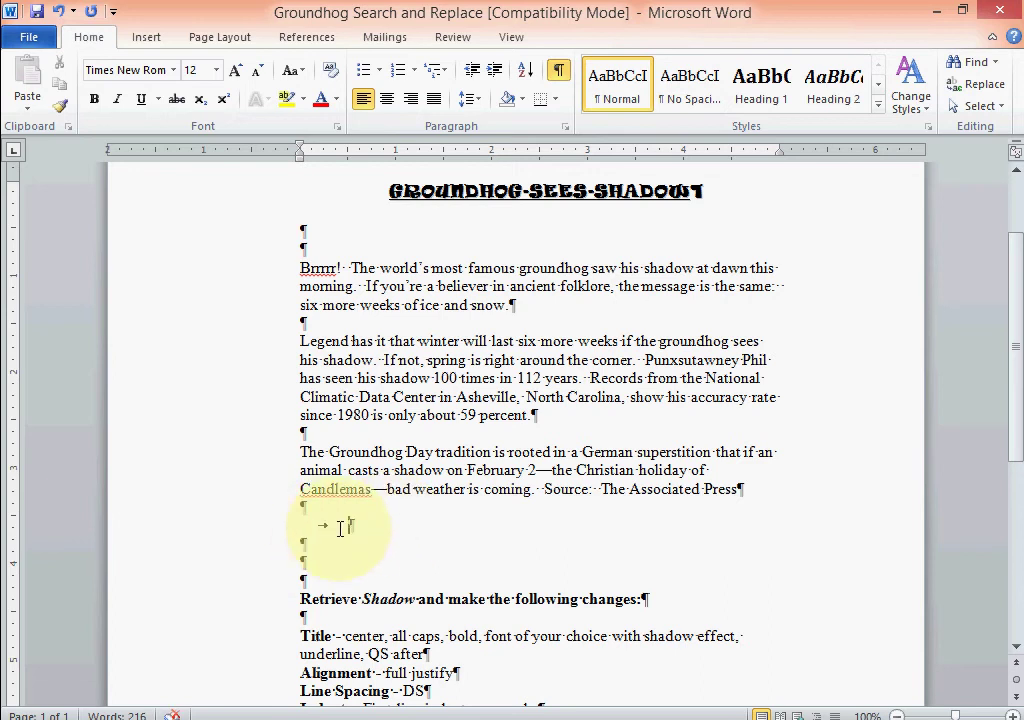
key(BackSpace)
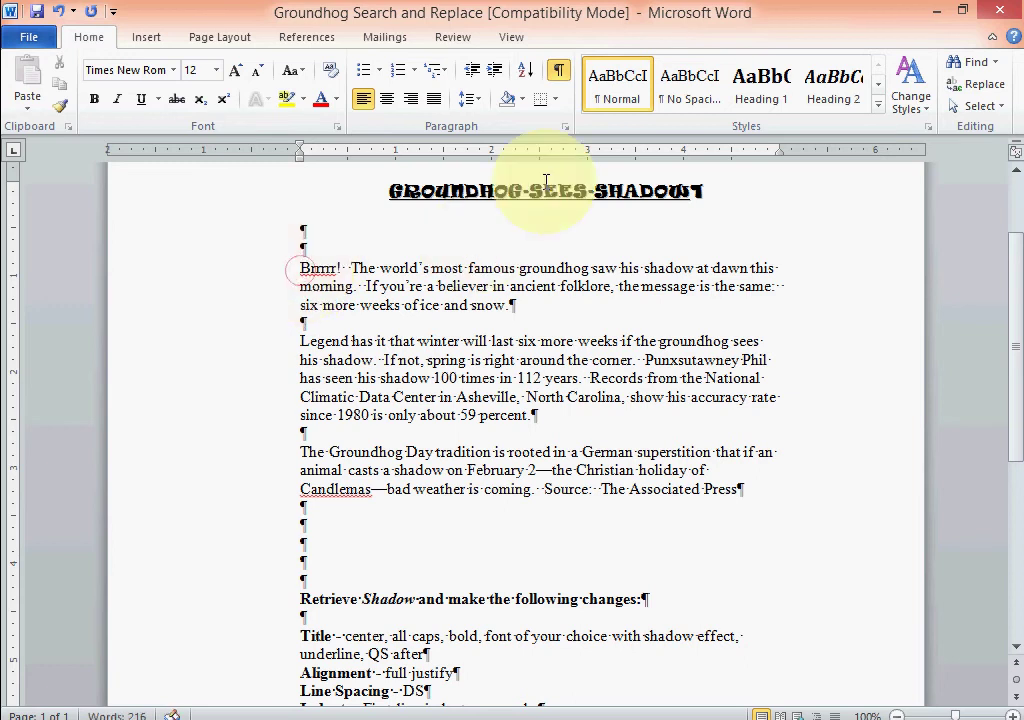
click(559, 69)
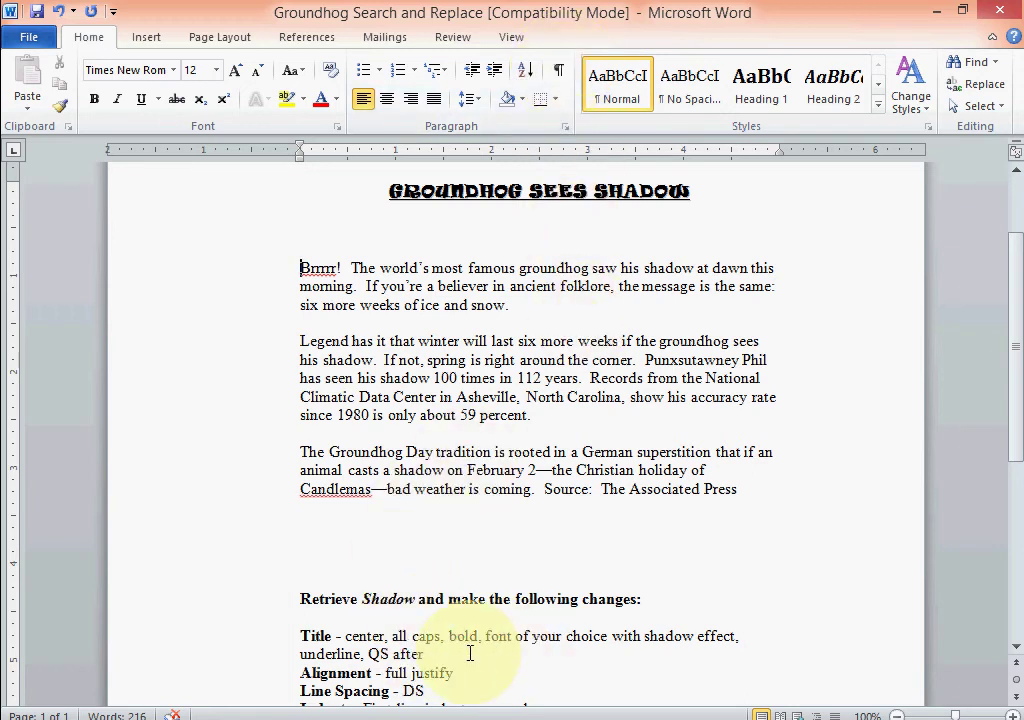
Delete the Title instruction line and the 'Retrieve Shadow' heading line.
drag(425, 655, 301, 636)
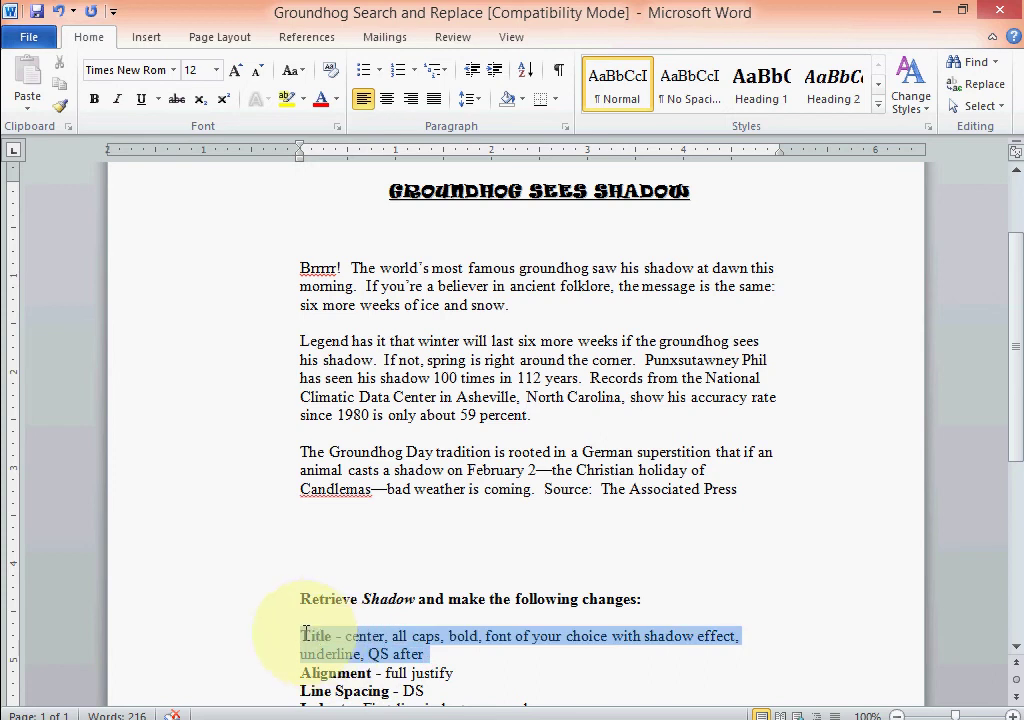
key(Delete)
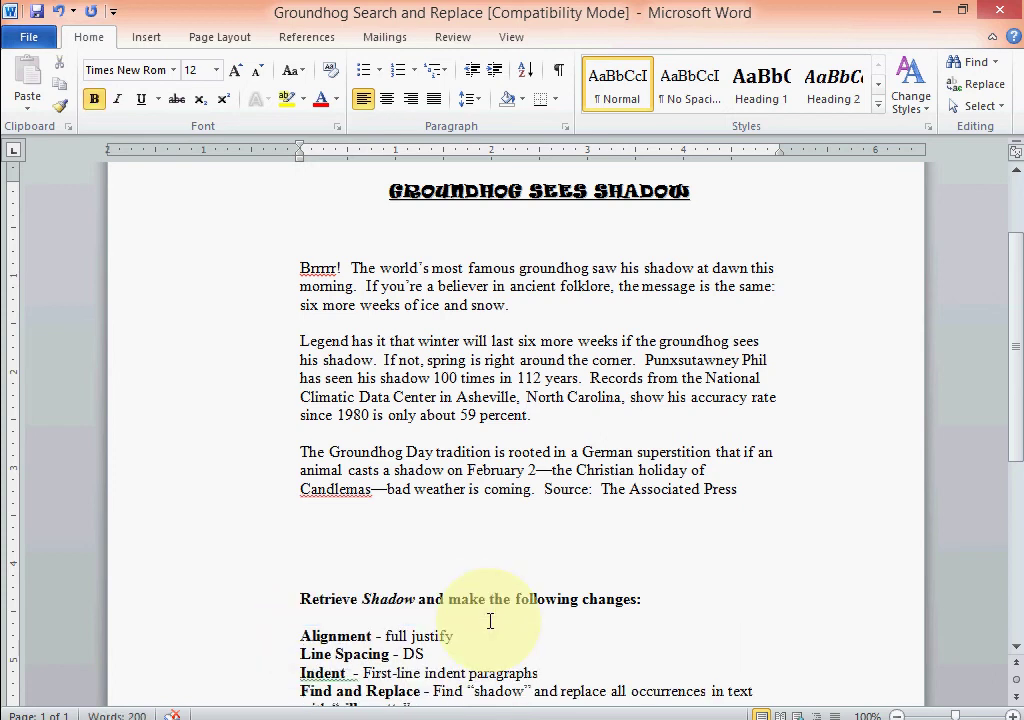
key(BackSpace)
key(BackSpace)
key(BackSpace)
key(BackSpace)
key(BackSpace)
key(BackSpace)
key(BackSpace)
key(BackSpace)
key(BackSpace)
key(BackSpace)
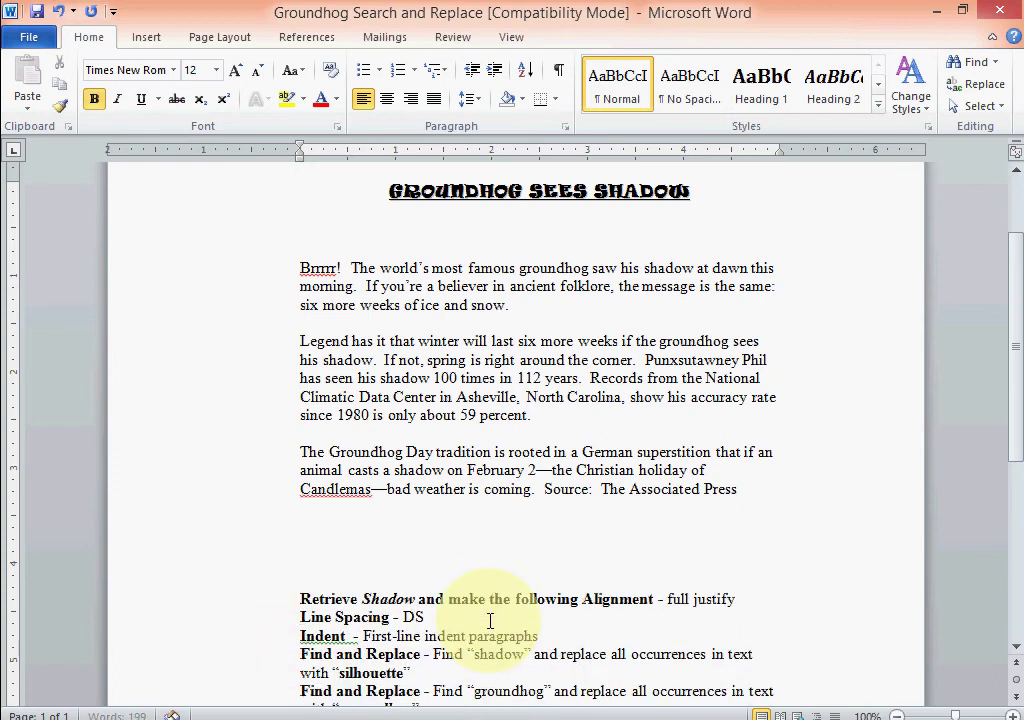
key(BackSpace)
key(BackSpace)
key(BackSpace)
key(BackSpace)
key(BackSpace)
key(BackSpace)
key(BackSpace)
key(BackSpace)
key(BackSpace)
key(BackSpace)
key(BackSpace)
key(BackSpace)
key(BackSpace)
key(BackSpace)
key(BackSpace)
key(BackSpace)
key(BackSpace)
key(BackSpace)
key(BackSpace)
key(BackSpace)
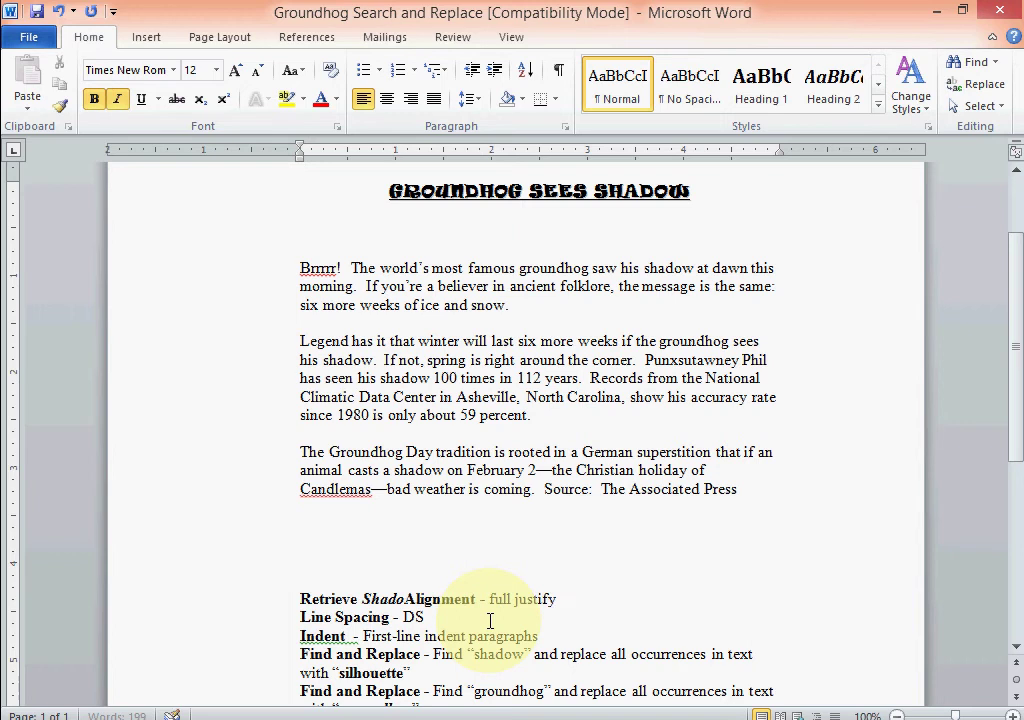
key(BackSpace)
key(BackSpace)
key(BackSpace)
key(BackSpace)
key(BackSpace)
key(BackSpace)
key(BackSpace)
key(BackSpace)
key(BackSpace)
key(BackSpace)
key(BackSpace)
key(BackSpace)
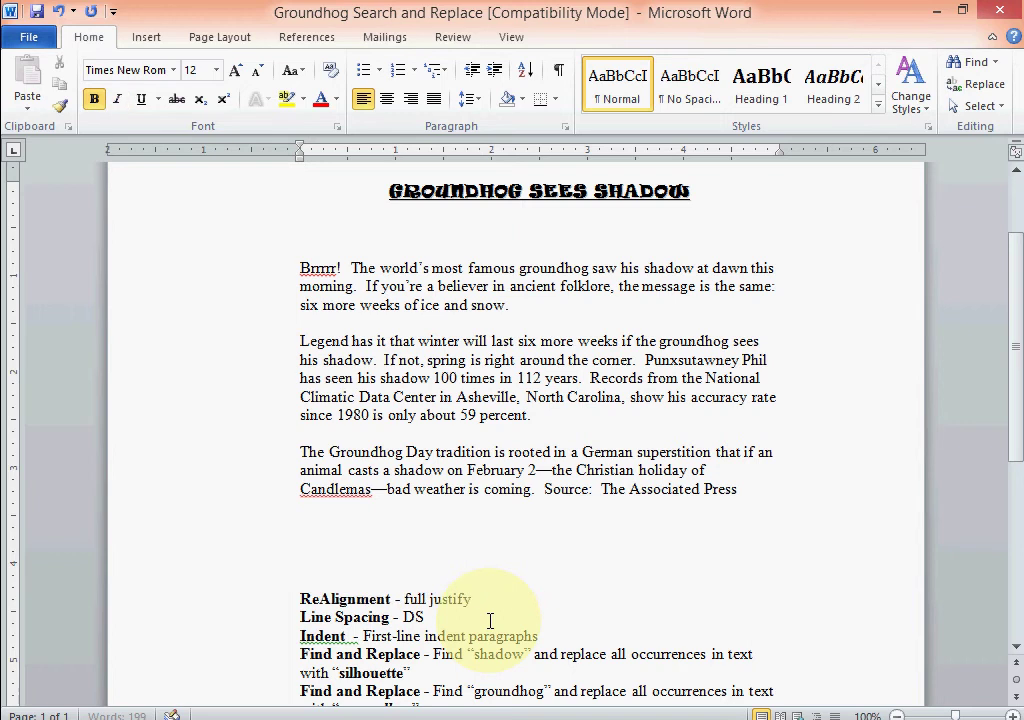
key(BackSpace)
key(BackSpace)
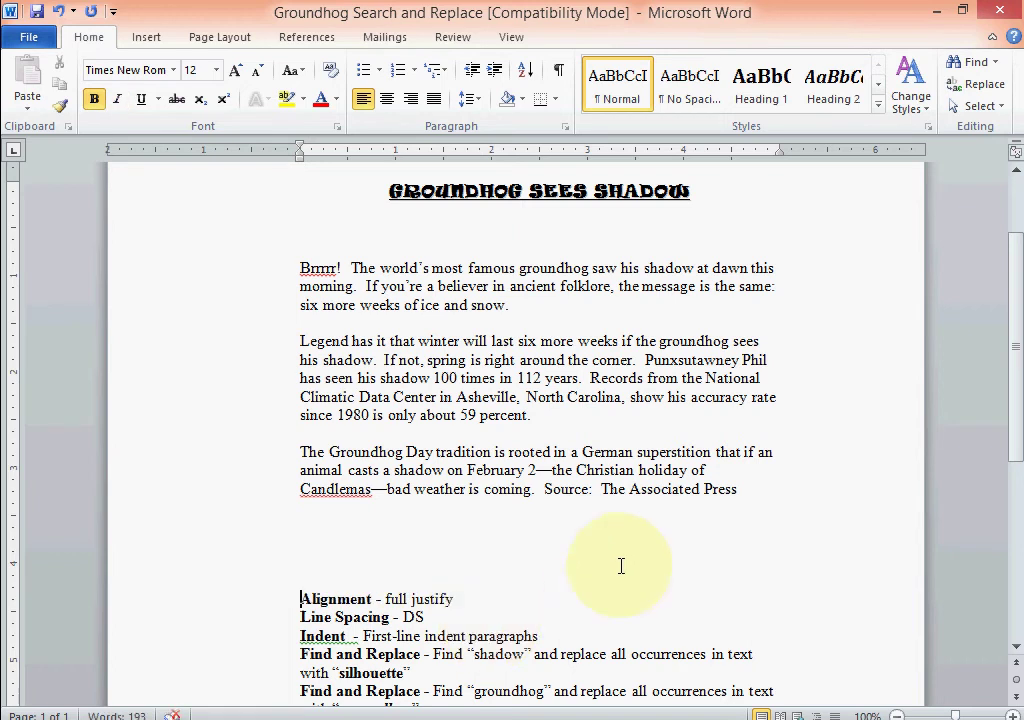
drag(296, 268, 754, 488)
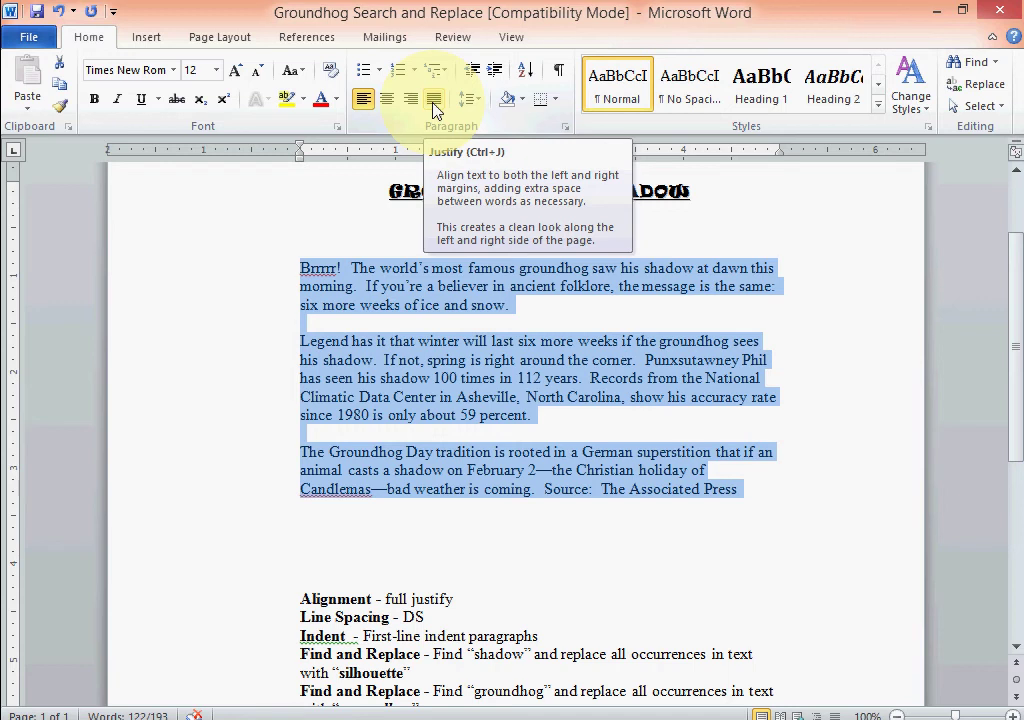
Fully justify the three article paragraphs and delete the 'Alignment - full justify' instruction line.
click(434, 100)
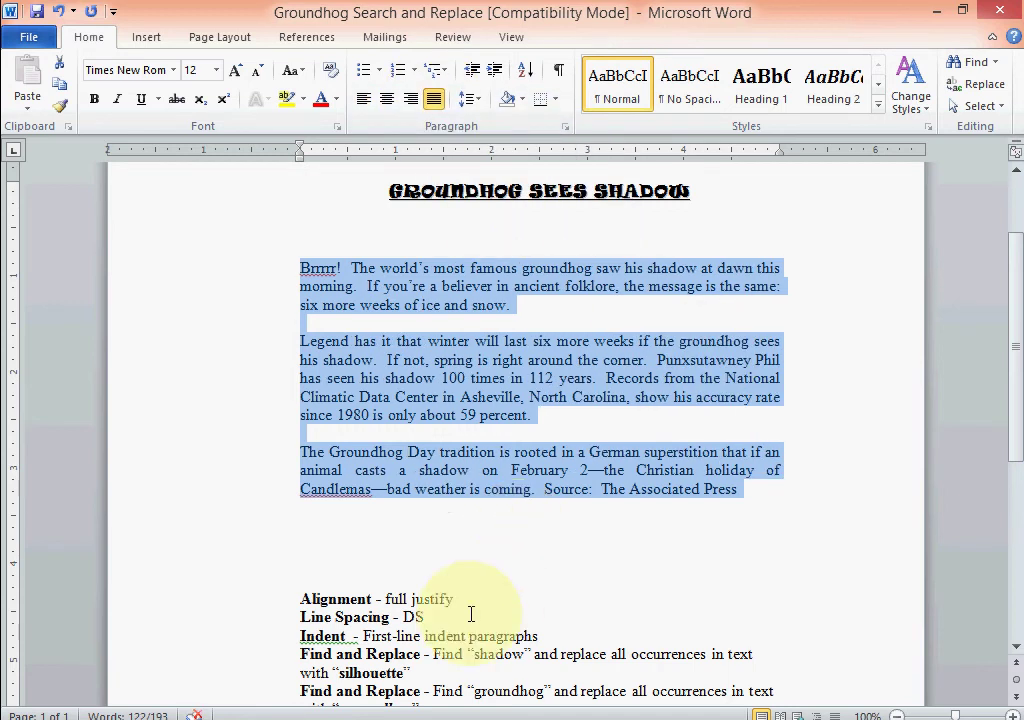
drag(465, 598, 359, 601)
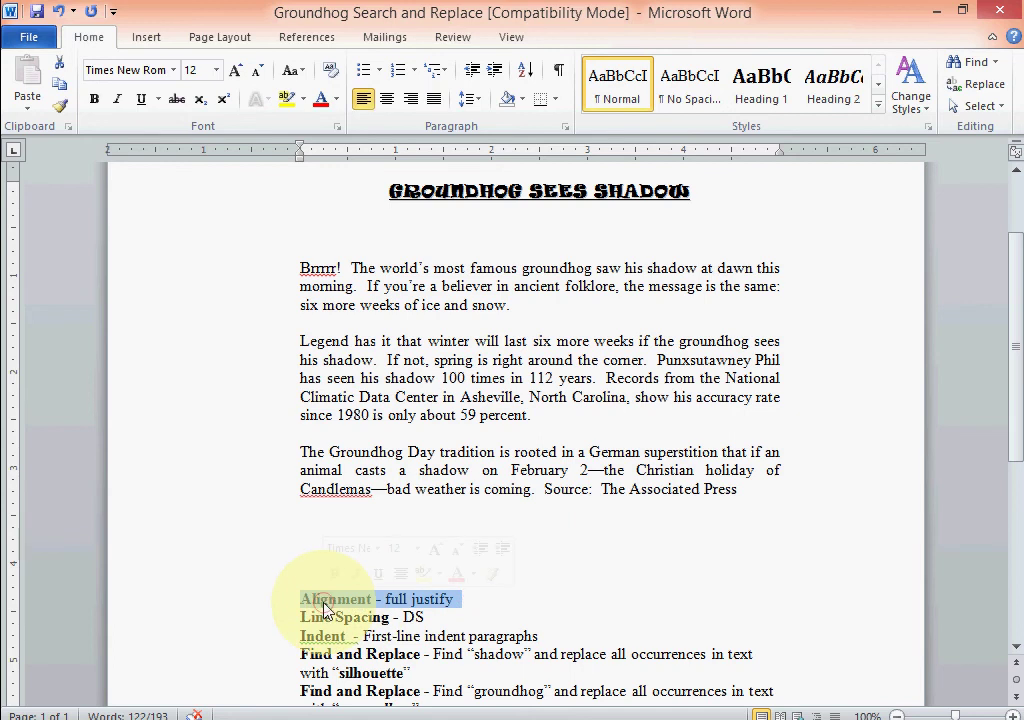
key(Delete)
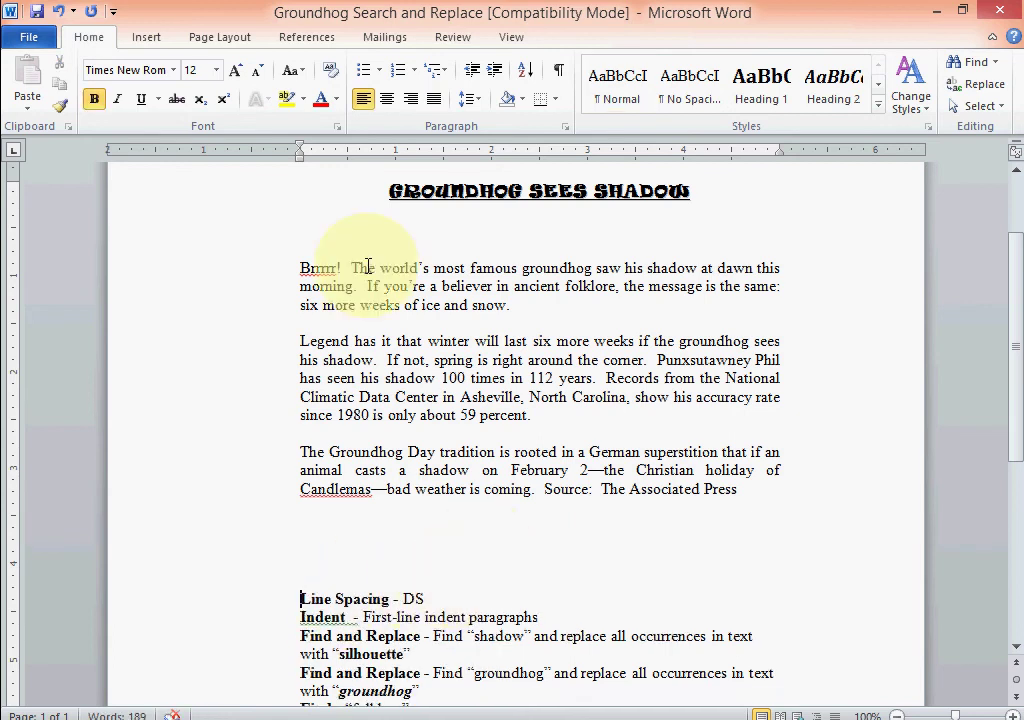
drag(302, 264, 759, 496)
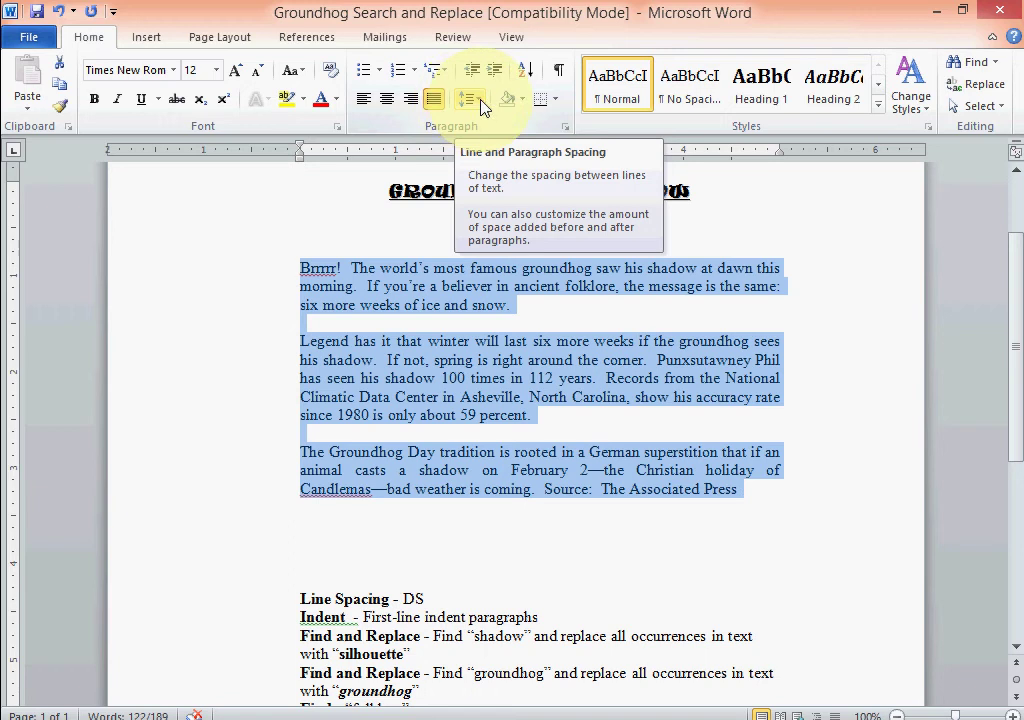
Set the selected article paragraphs to 2.0 line spacing, confirming Double in Paragraph settings.
click(483, 107)
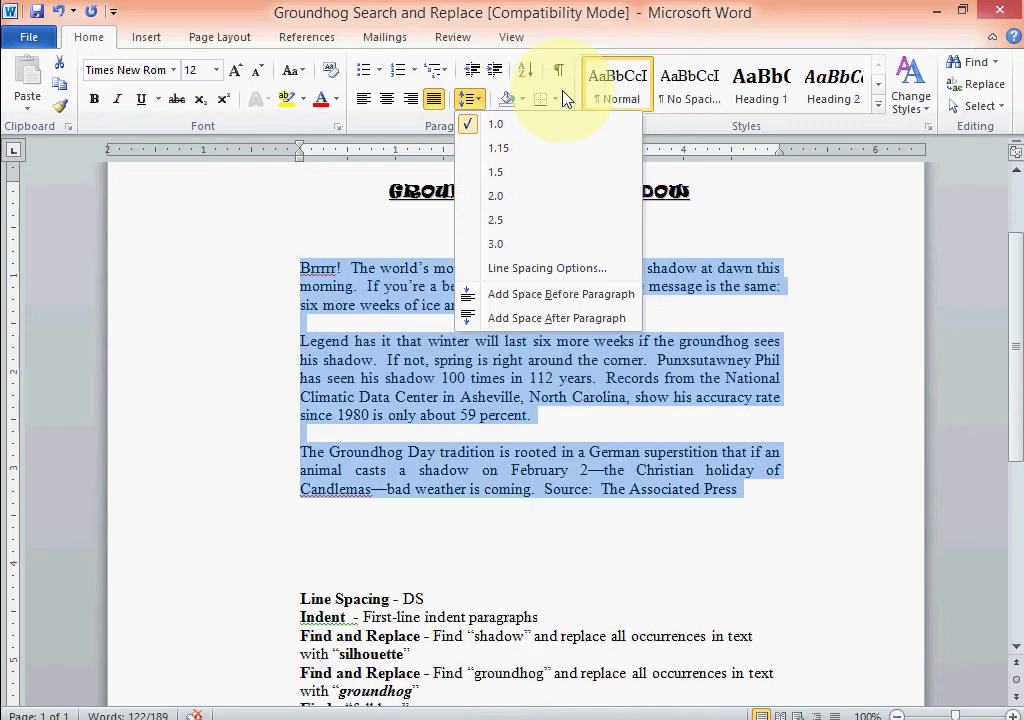
click(500, 196)
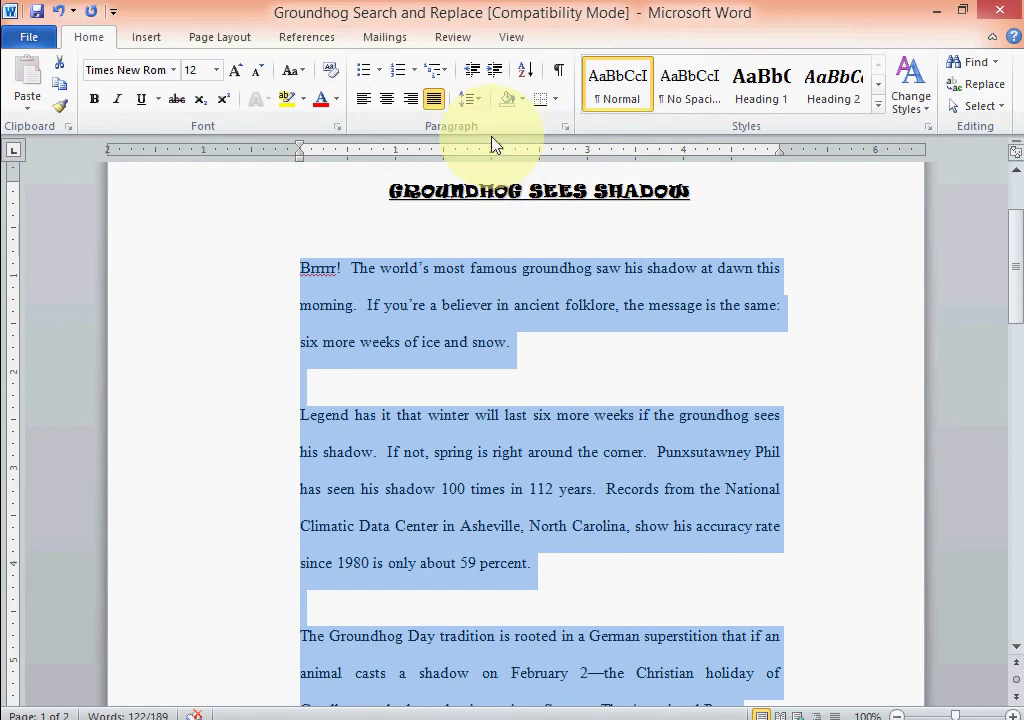
click(567, 130)
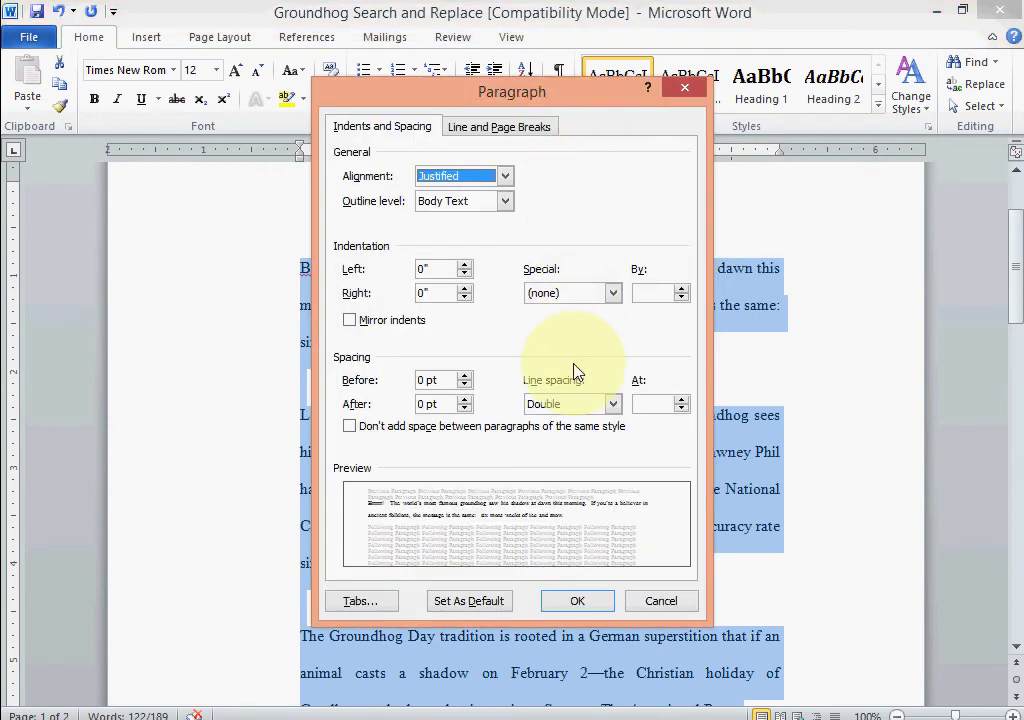
click(611, 405)
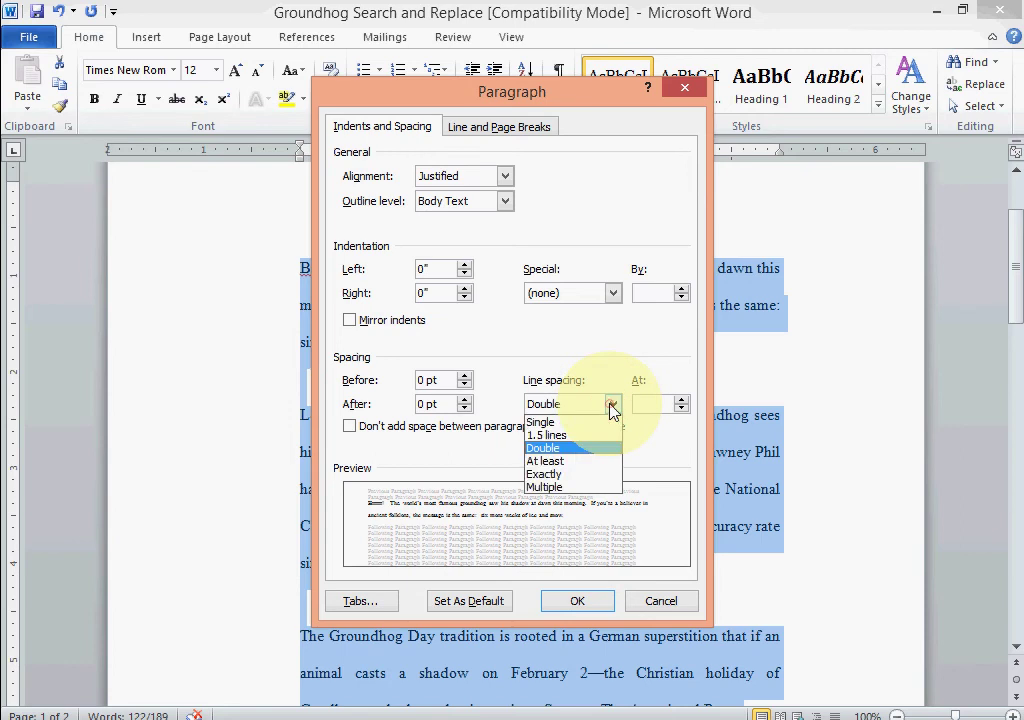
click(545, 447)
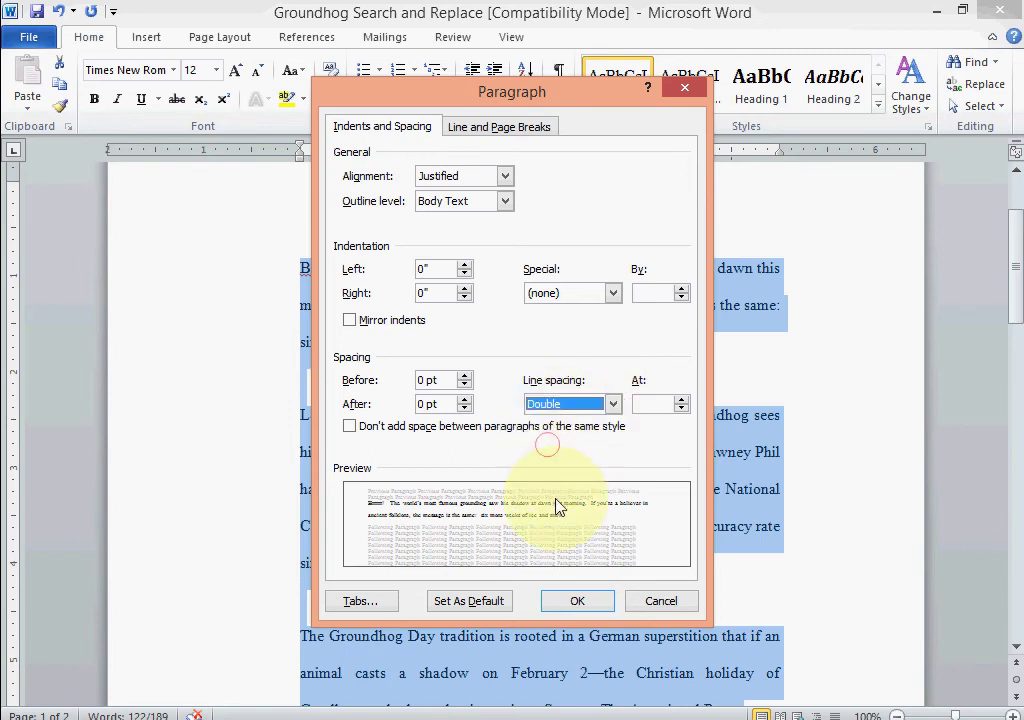
click(586, 604)
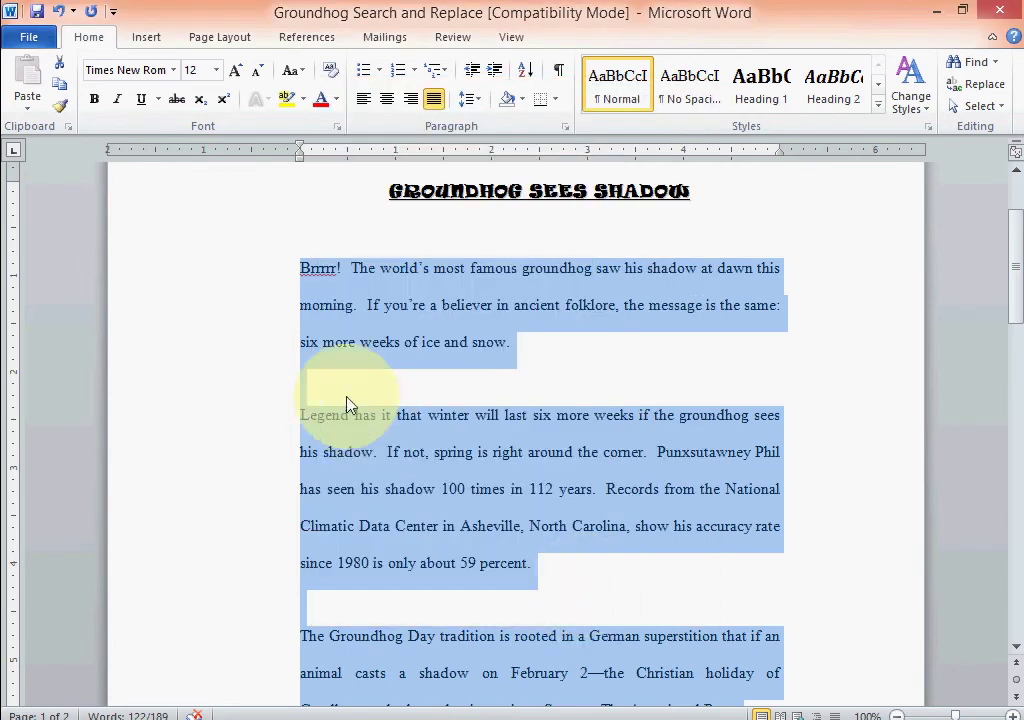
Remove the blank lines before the Legend paragraph and the third paragraph.
click(336, 378)
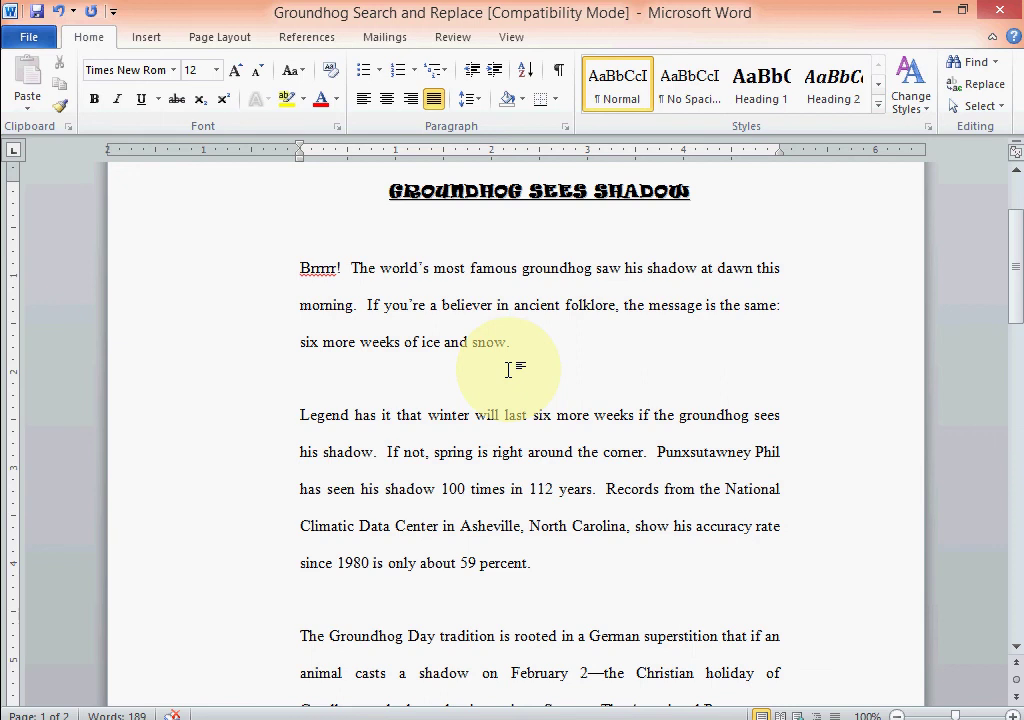
key(Delete)
click(298, 562)
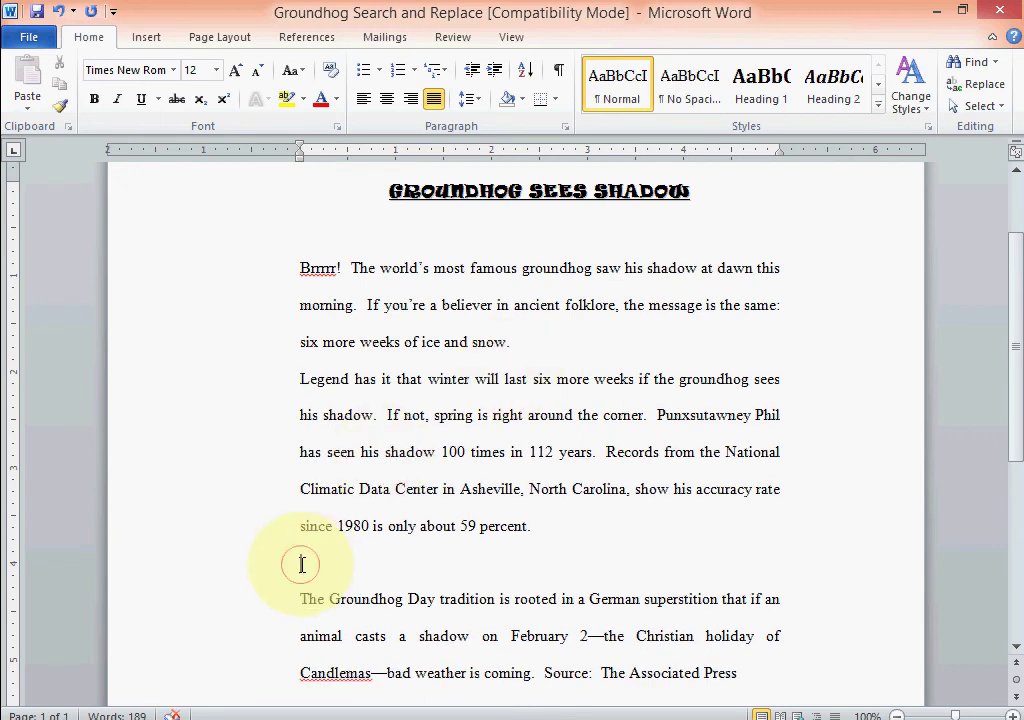
key(Delete)
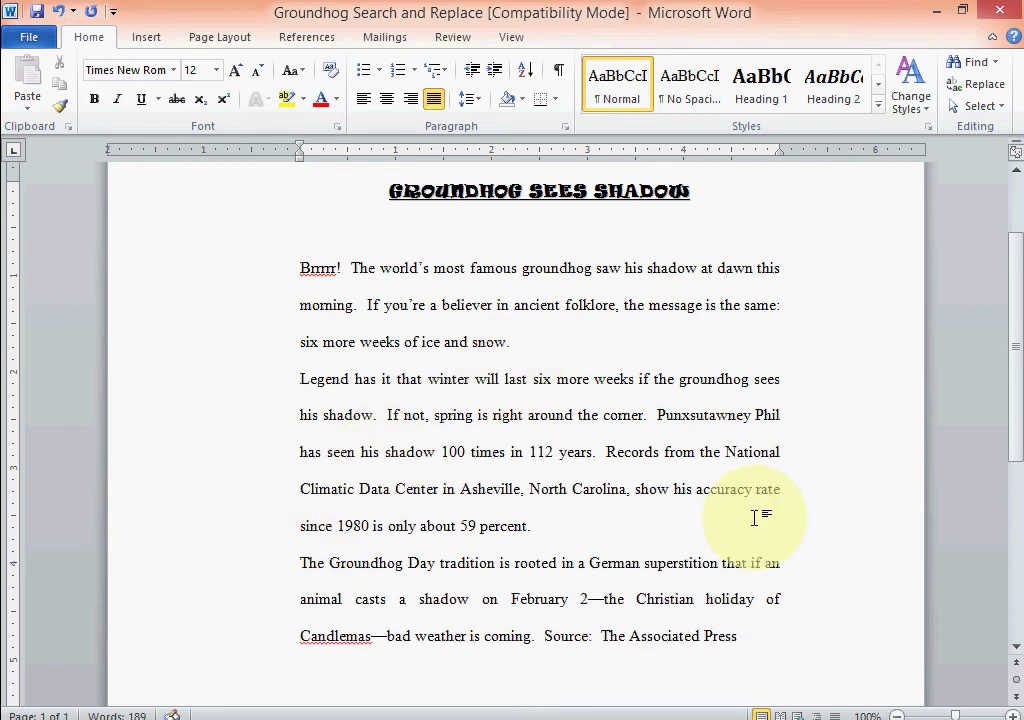
Delete the 'Line Spacing - DS' instruction line.
scroll(755, 517, down, 2)
scroll(754, 521, up, 2)
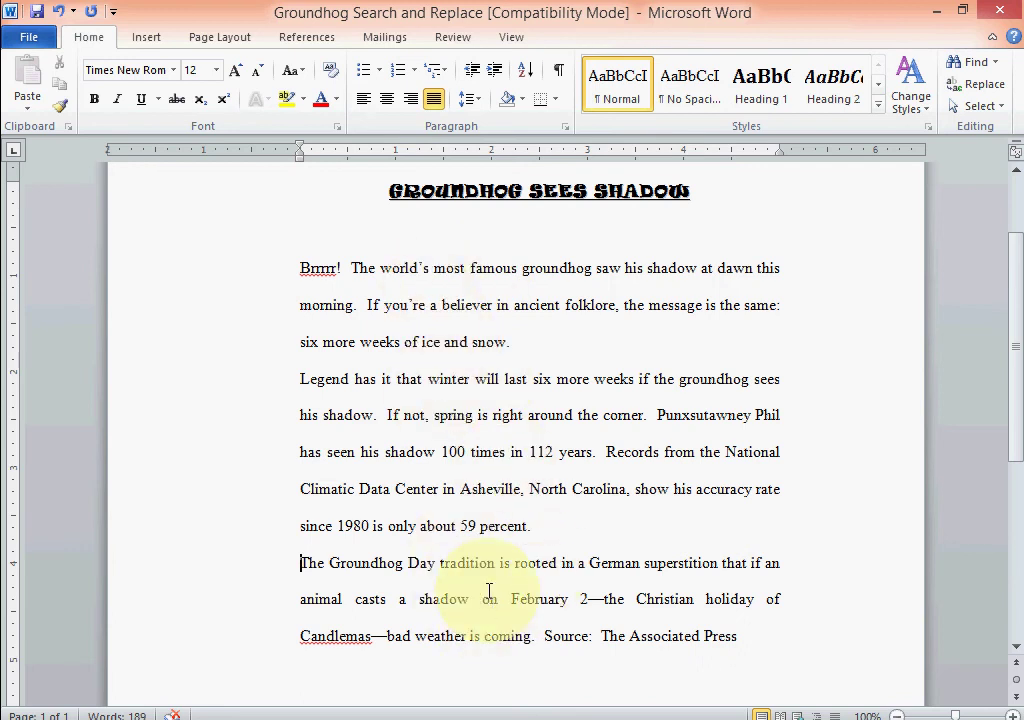
scroll(505, 590, down, 3)
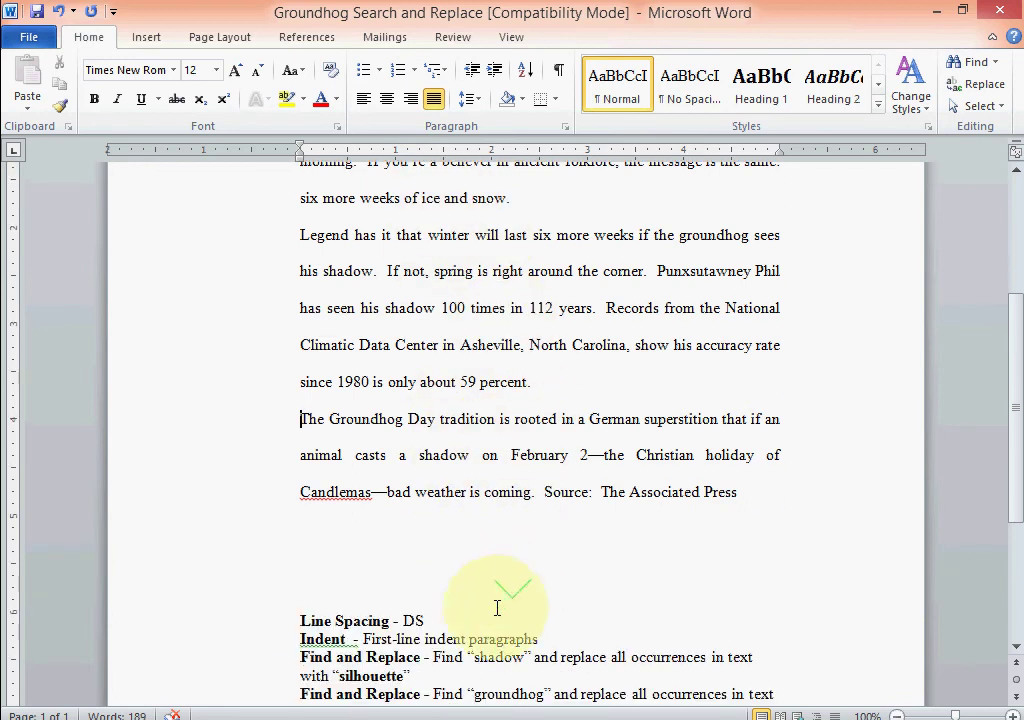
drag(301, 620, 441, 622)
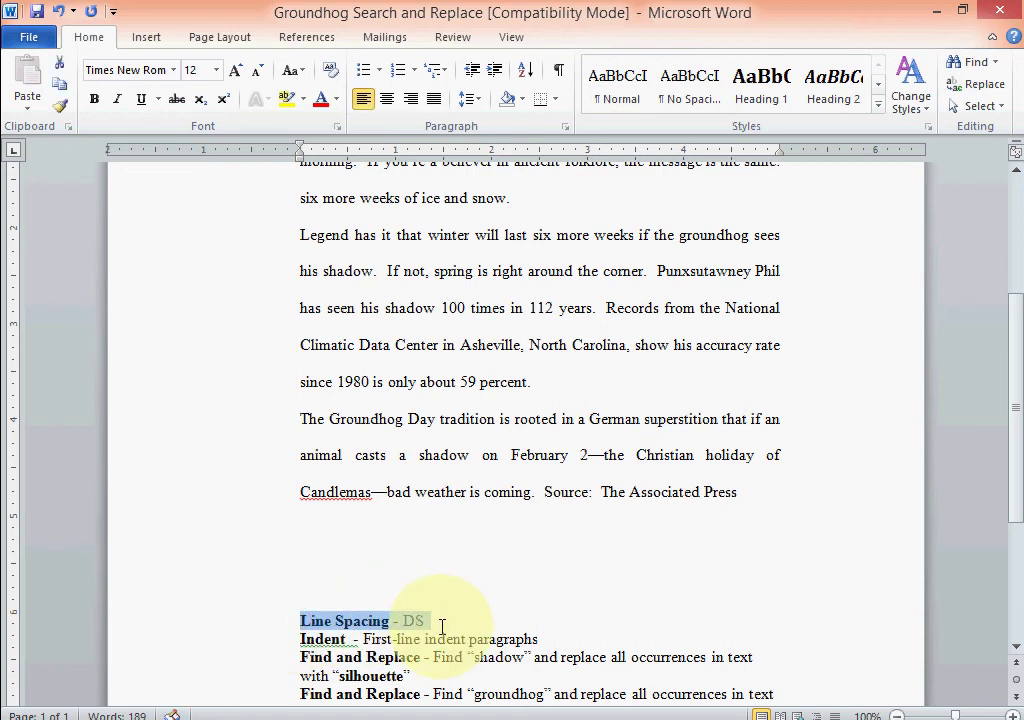
key(Delete)
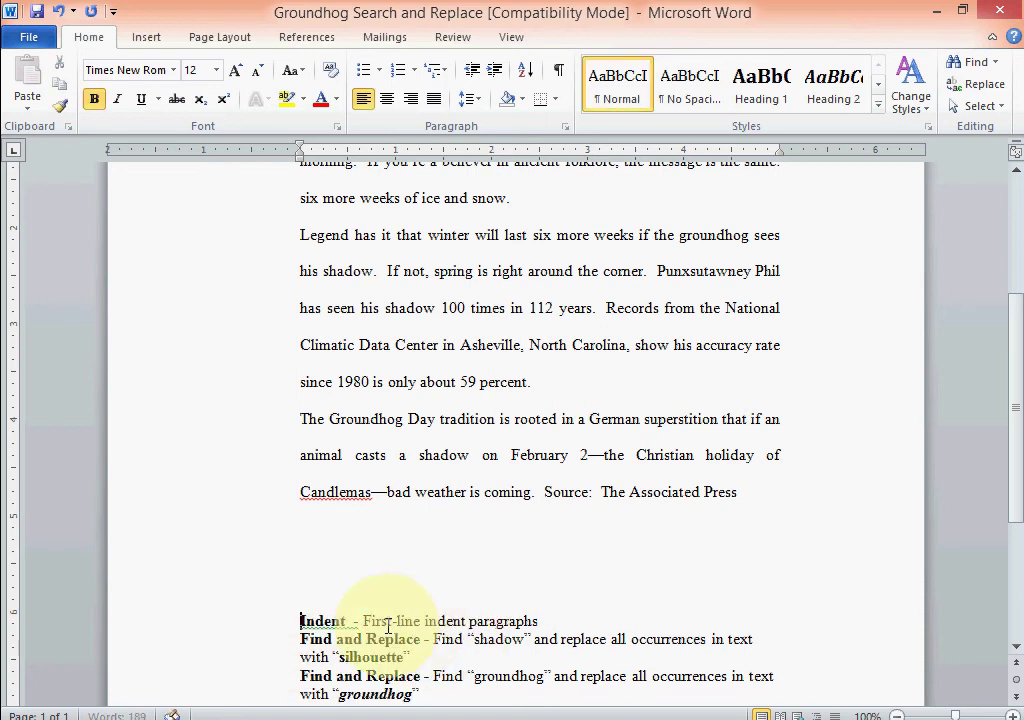
Tab-indent the first lines of the Brrrr!, Legend and third paragraphs, then paste the notes below.
scroll(480, 622, up, 2)
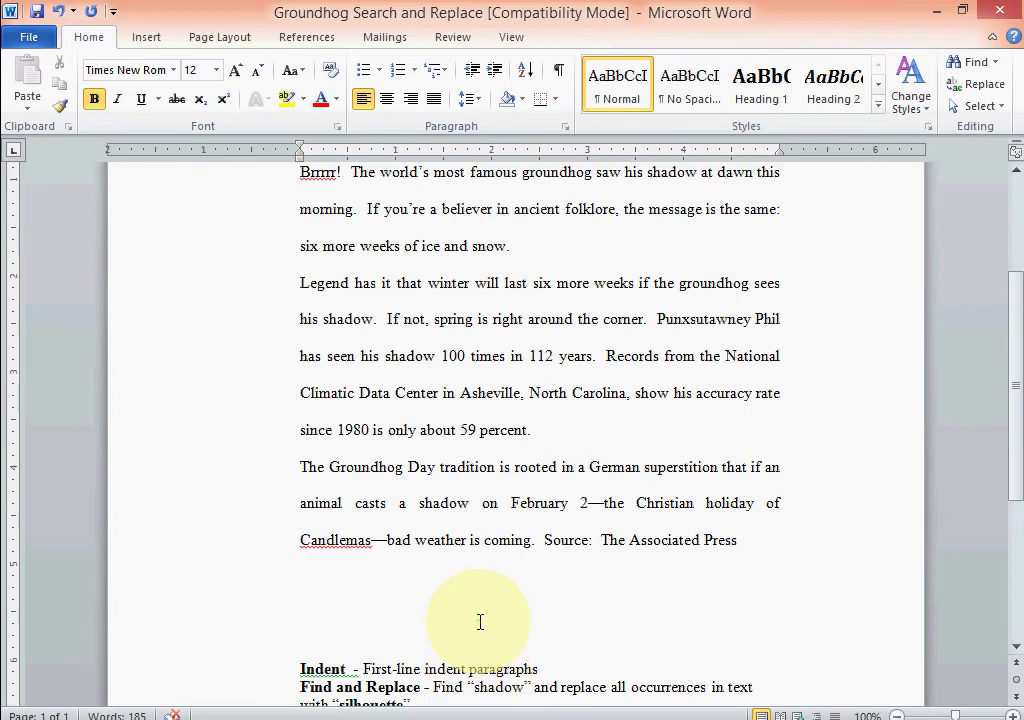
click(299, 220)
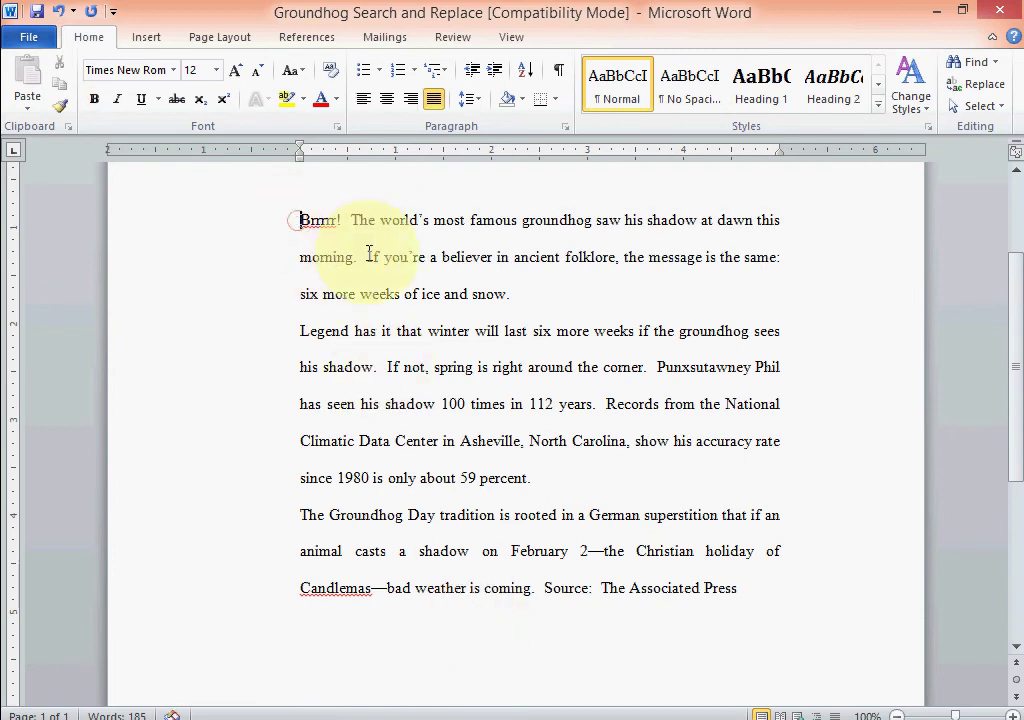
key(Tab)
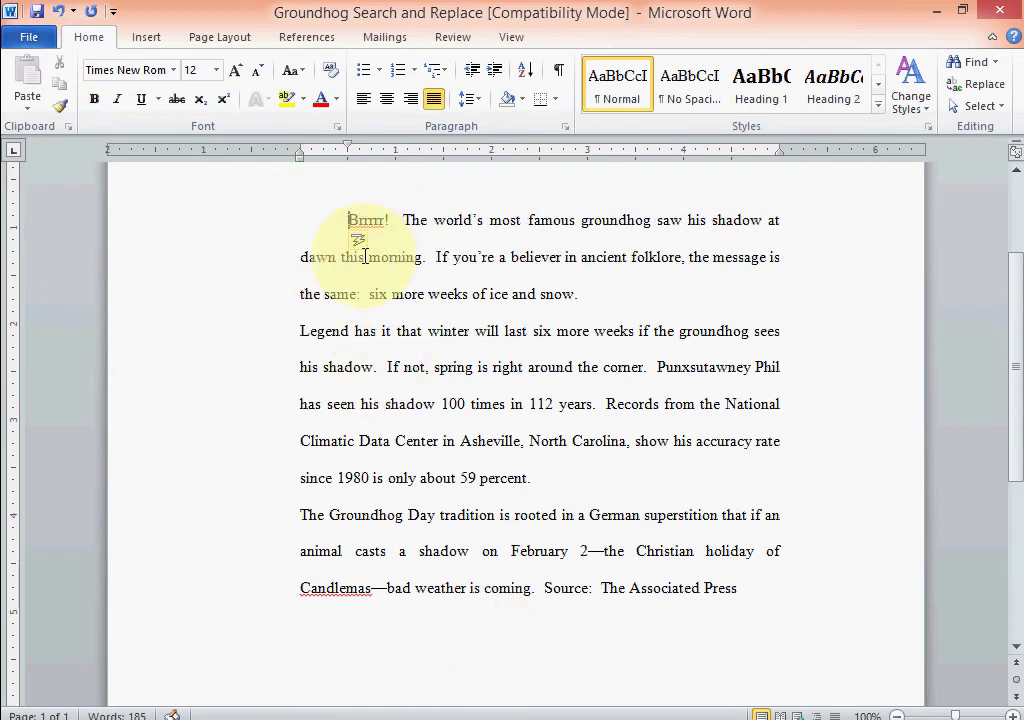
click(301, 332)
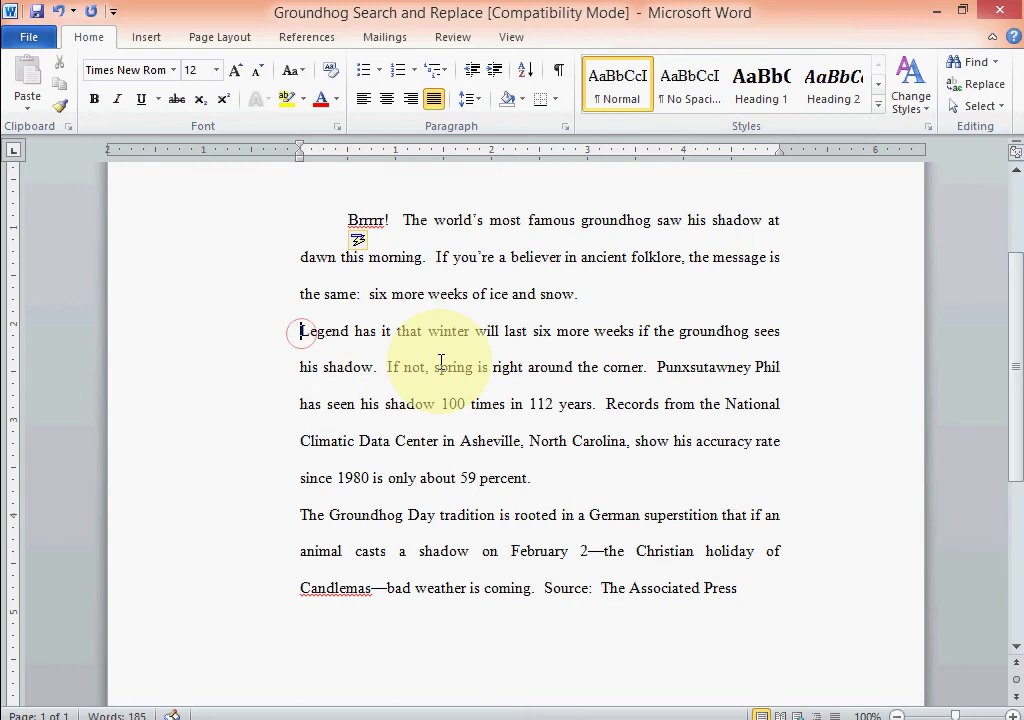
key(Tab)
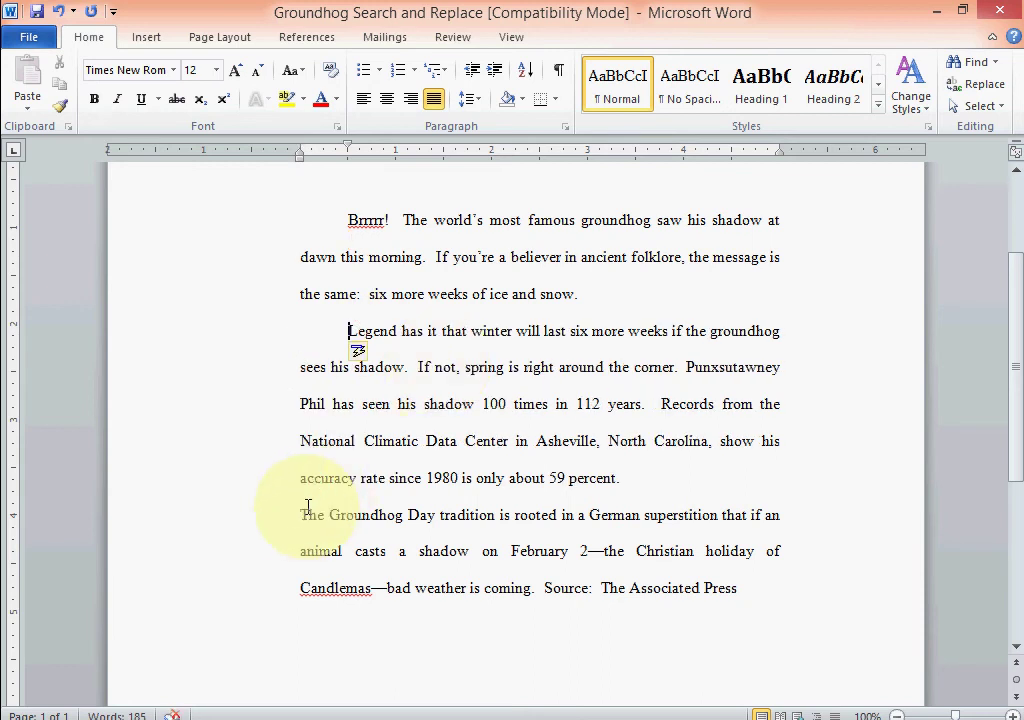
click(303, 512)
key(Tab)
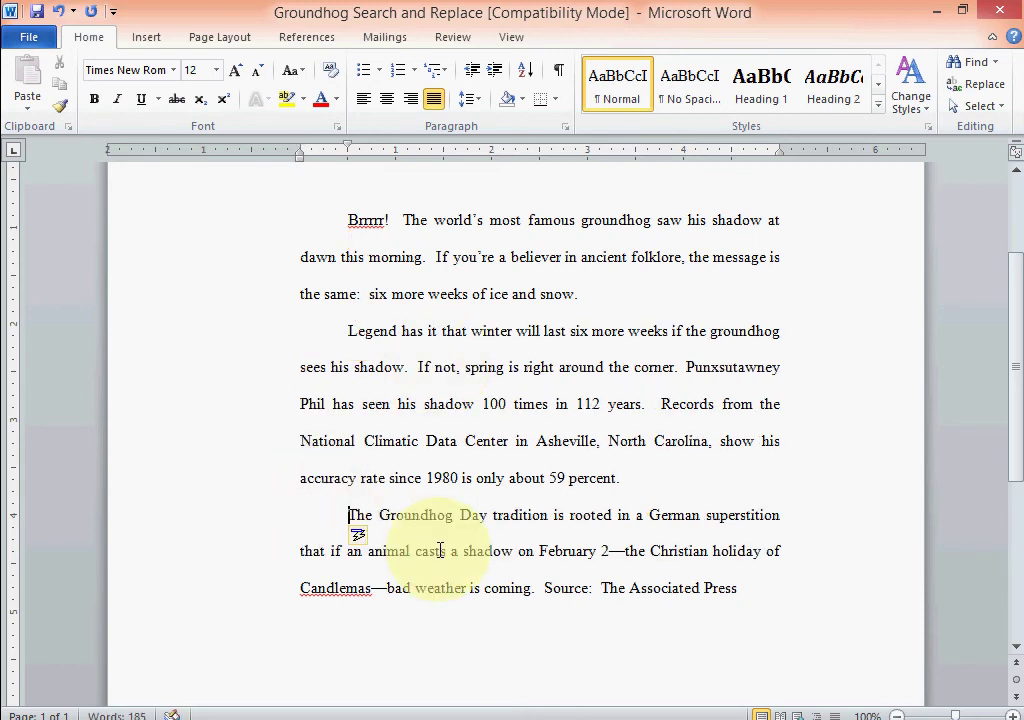
click(738, 689)
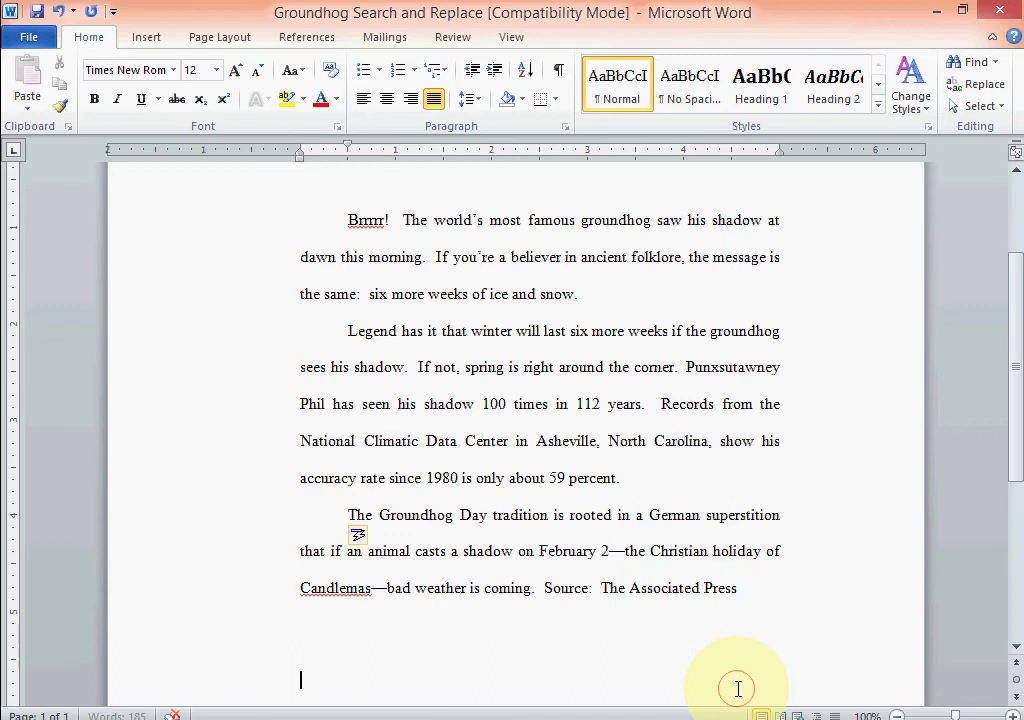
key(ctrl+v)
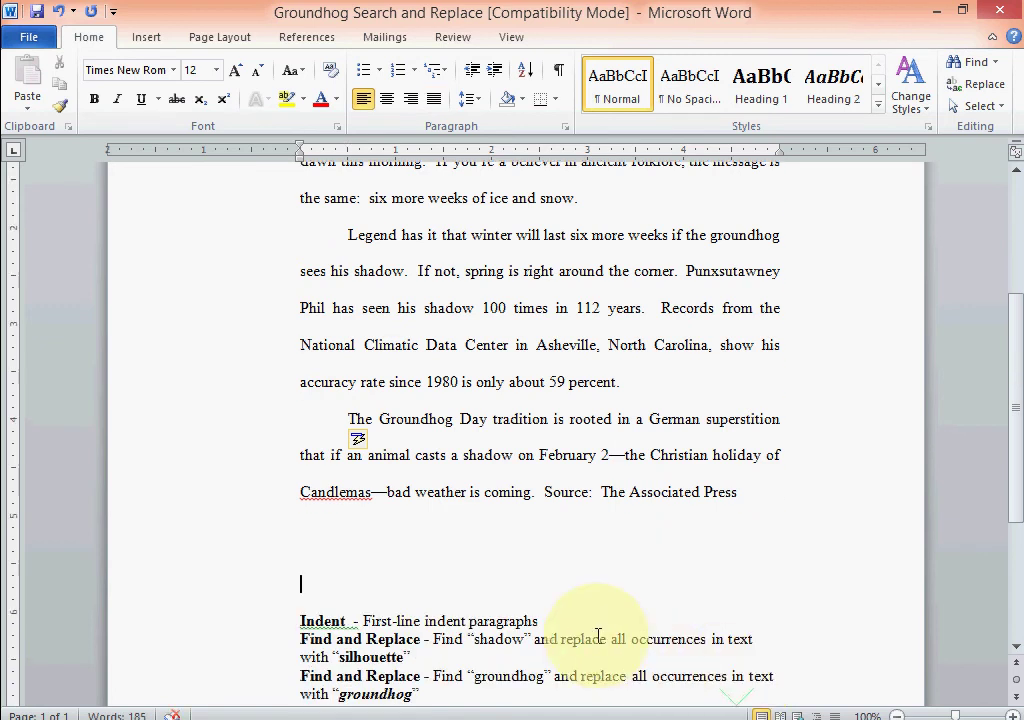
Delete the 'Indent - First-line indent paragraphs' instruction line.
drag(542, 621, 316, 624)
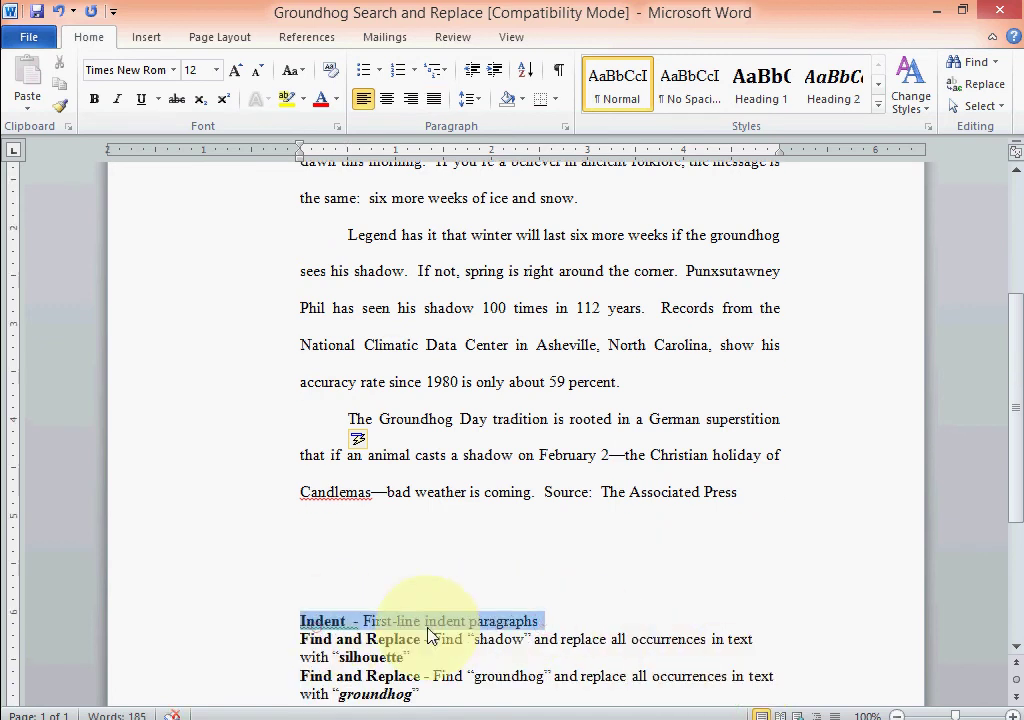
key(Delete)
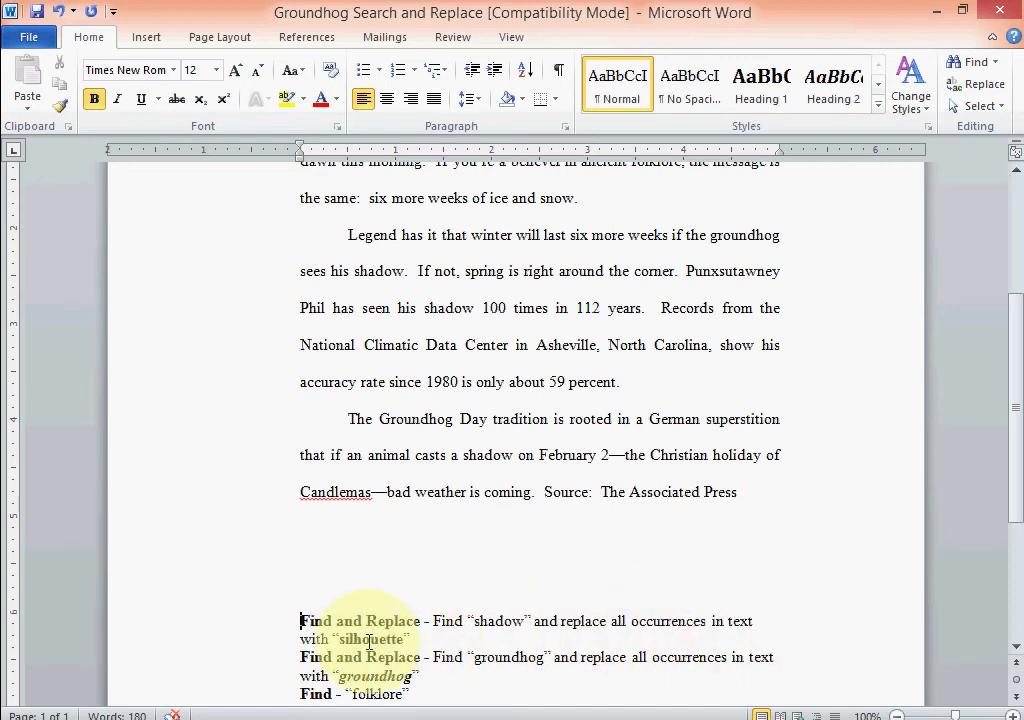
click(300, 624)
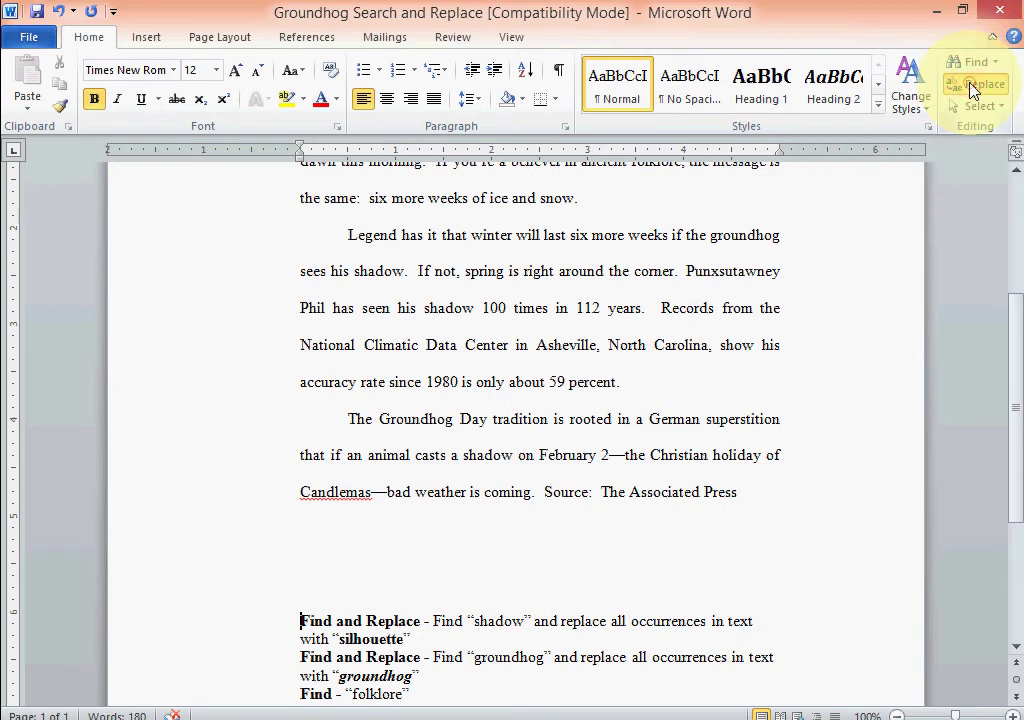
Bring up the Find and Replace dialog on its Replace tab after viewing the Find and Go To tabs.
click(970, 86)
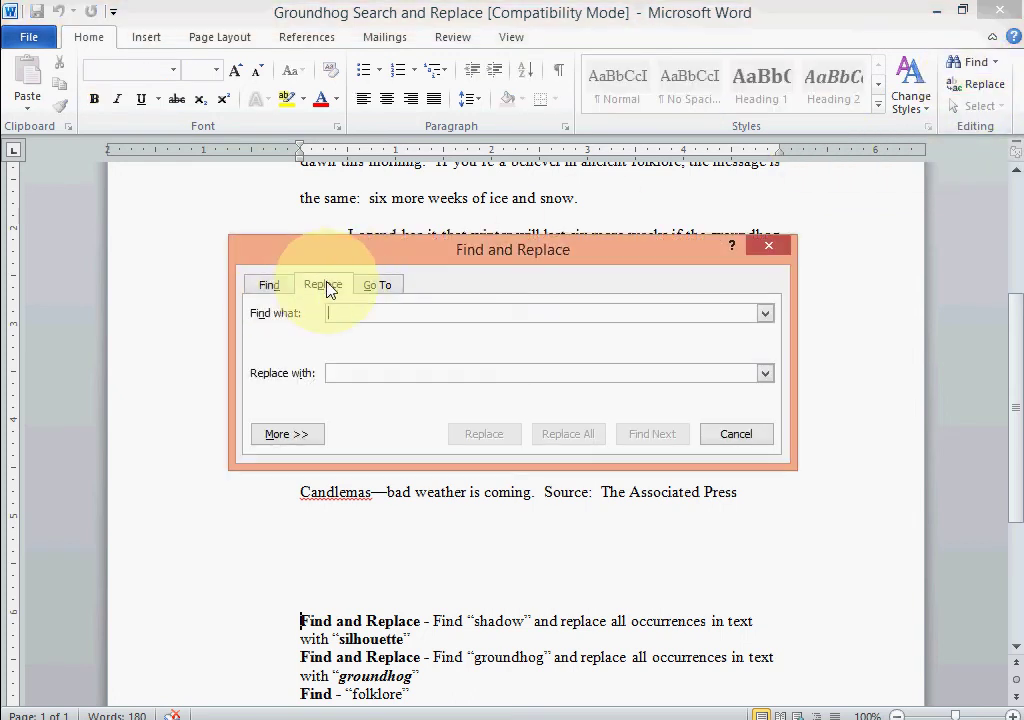
click(268, 285)
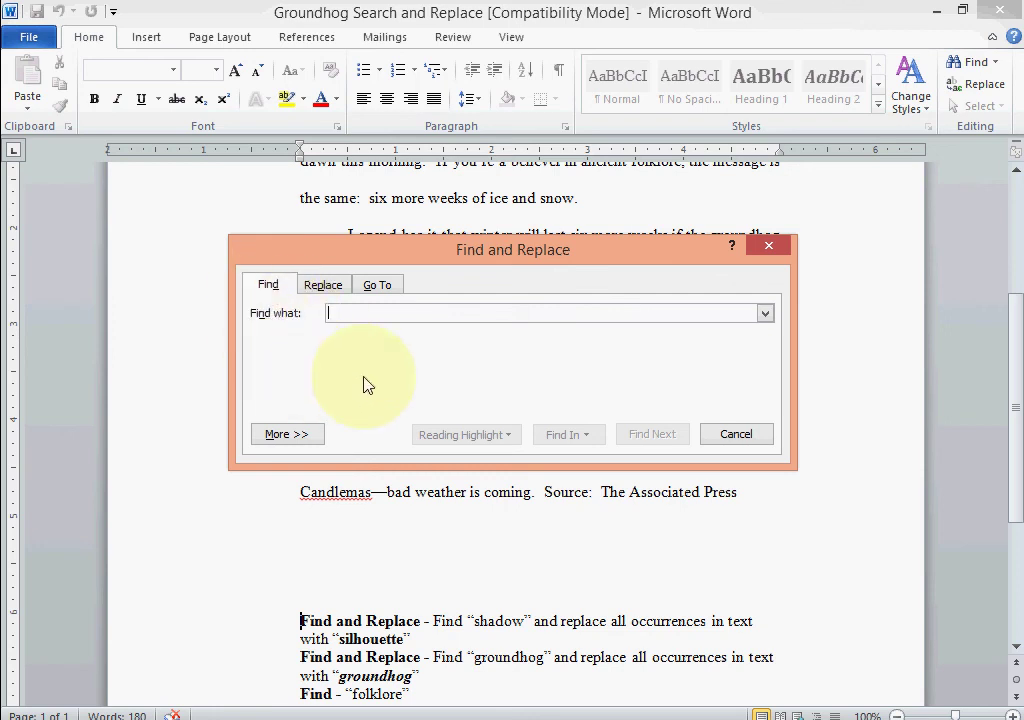
click(331, 288)
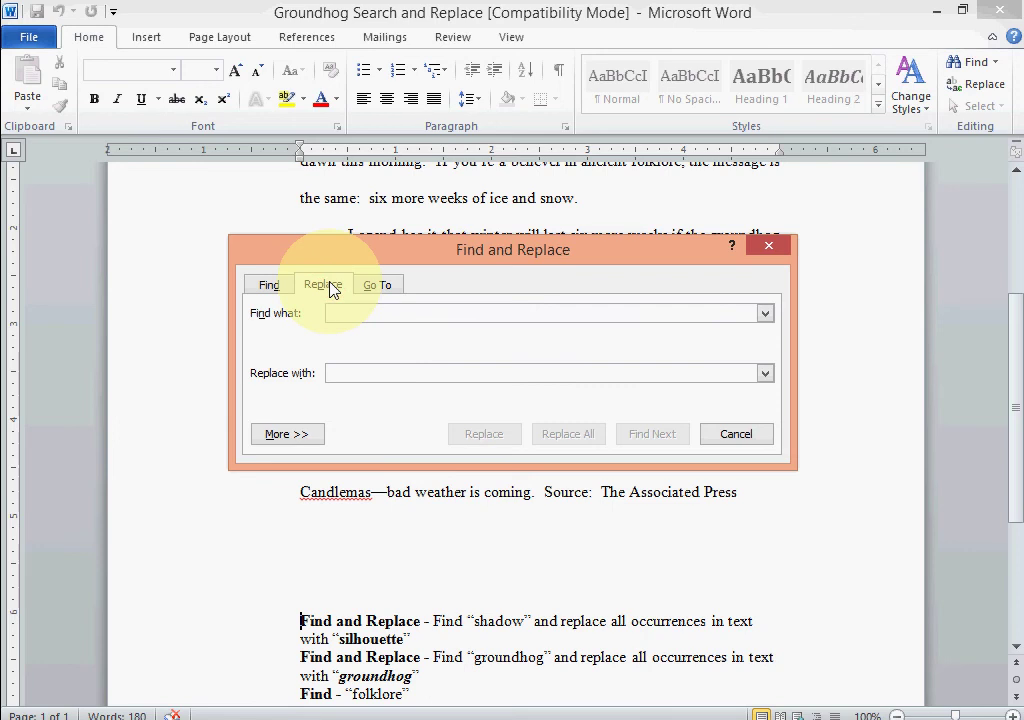
click(381, 287)
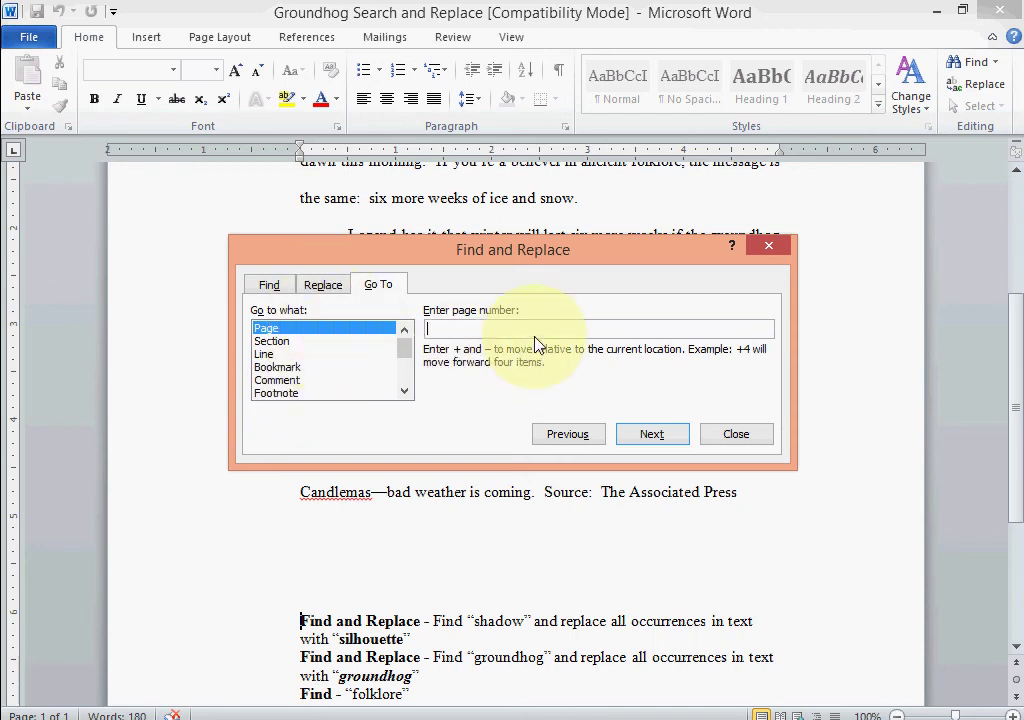
click(324, 286)
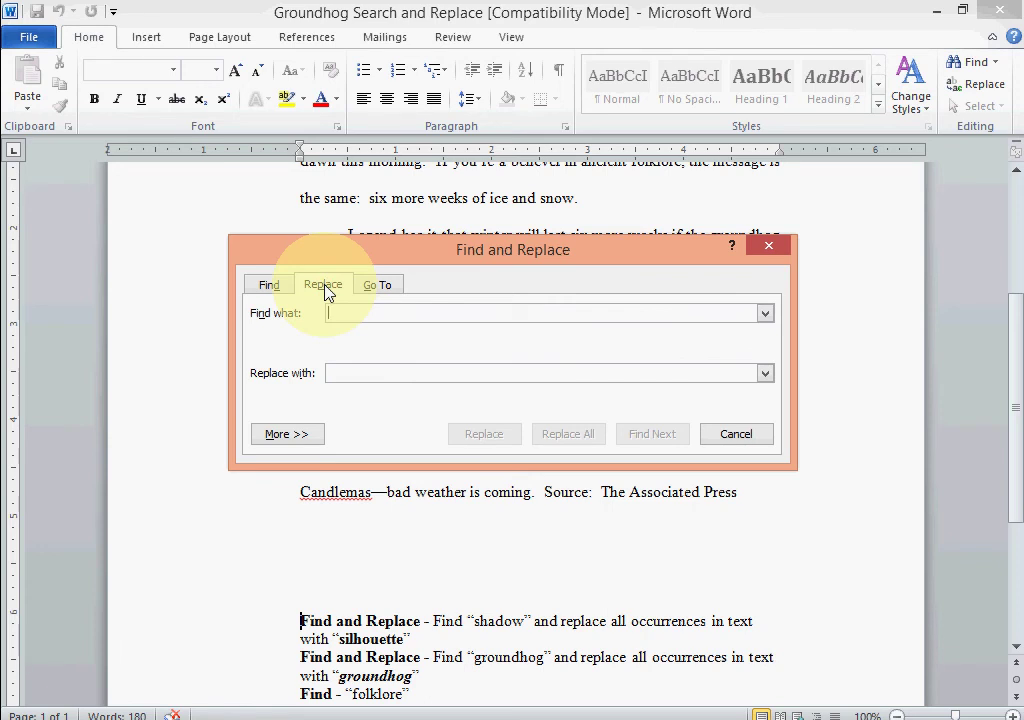
click(419, 310)
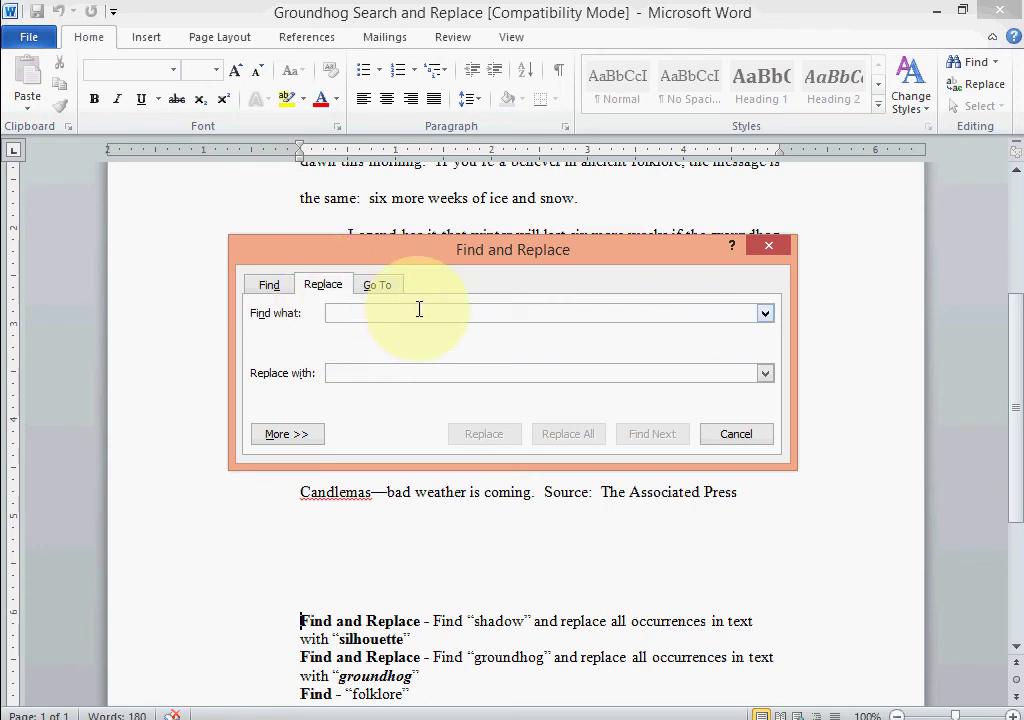
Enter 'shadow' as the search term and 'silhouette' as the replacement, with More options expanded.
text(shadow)
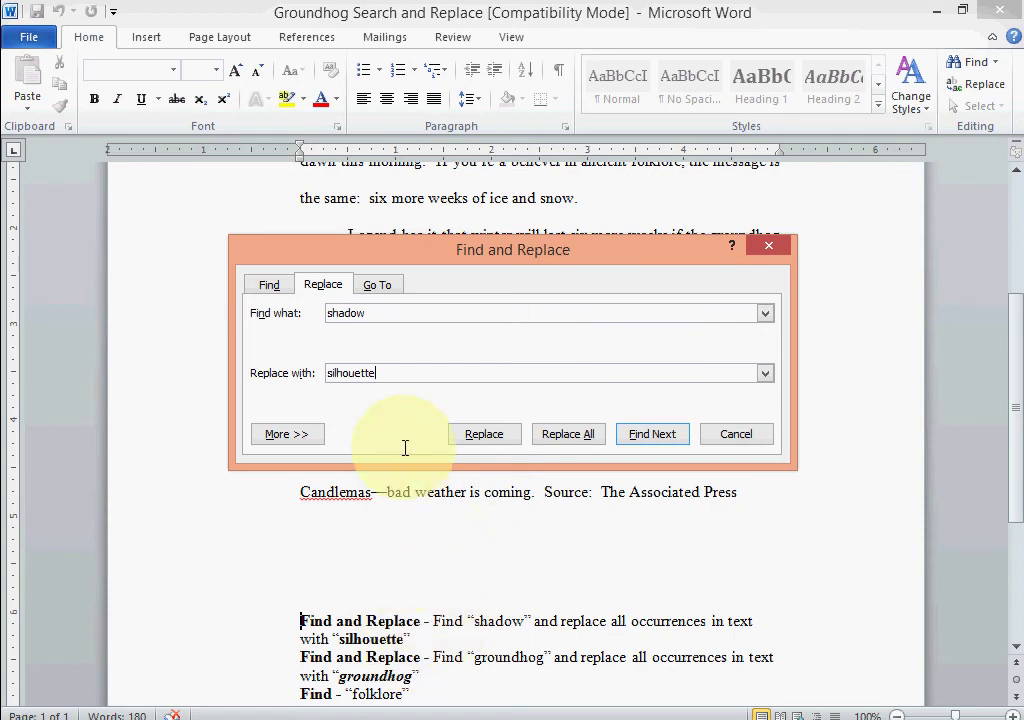
click(490, 430)
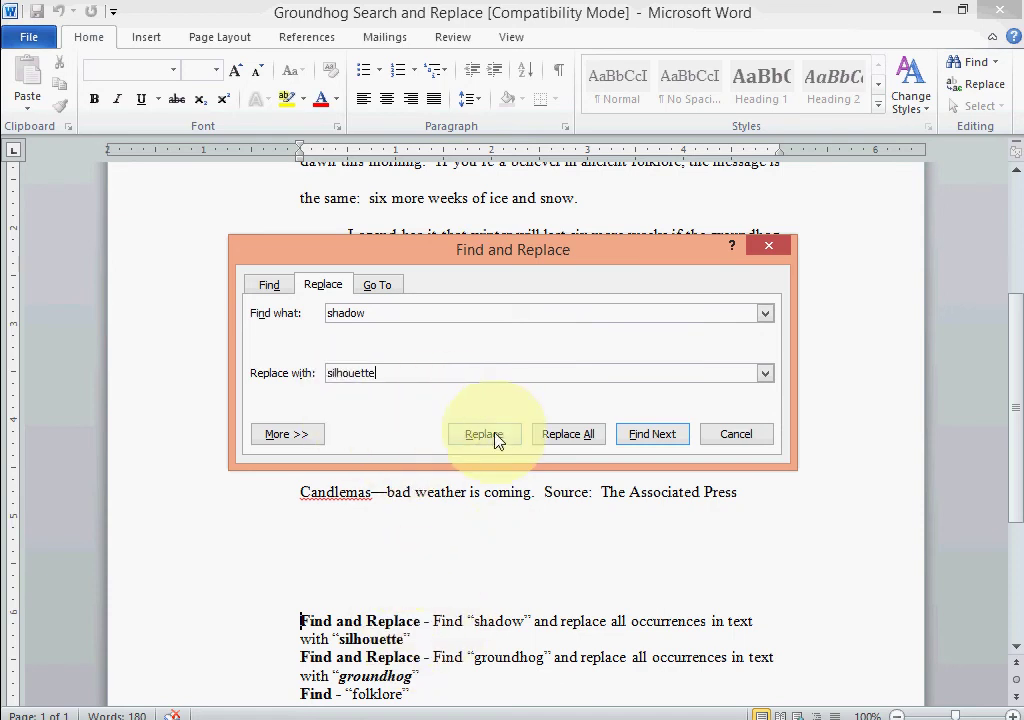
click(549, 445)
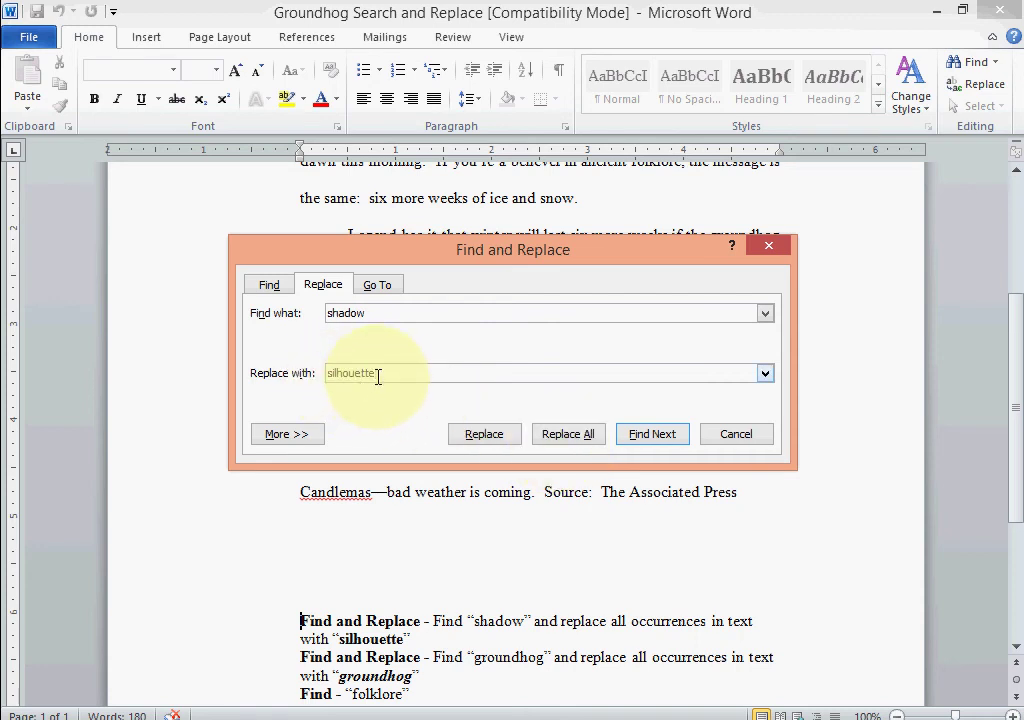
drag(379, 373, 314, 373)
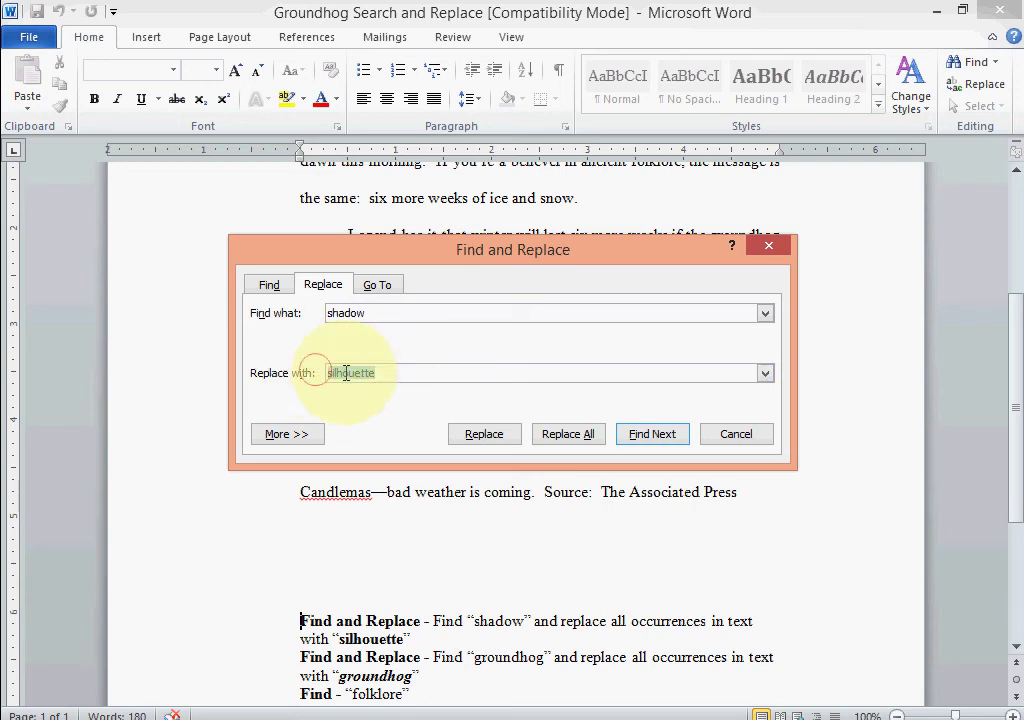
click(96, 104)
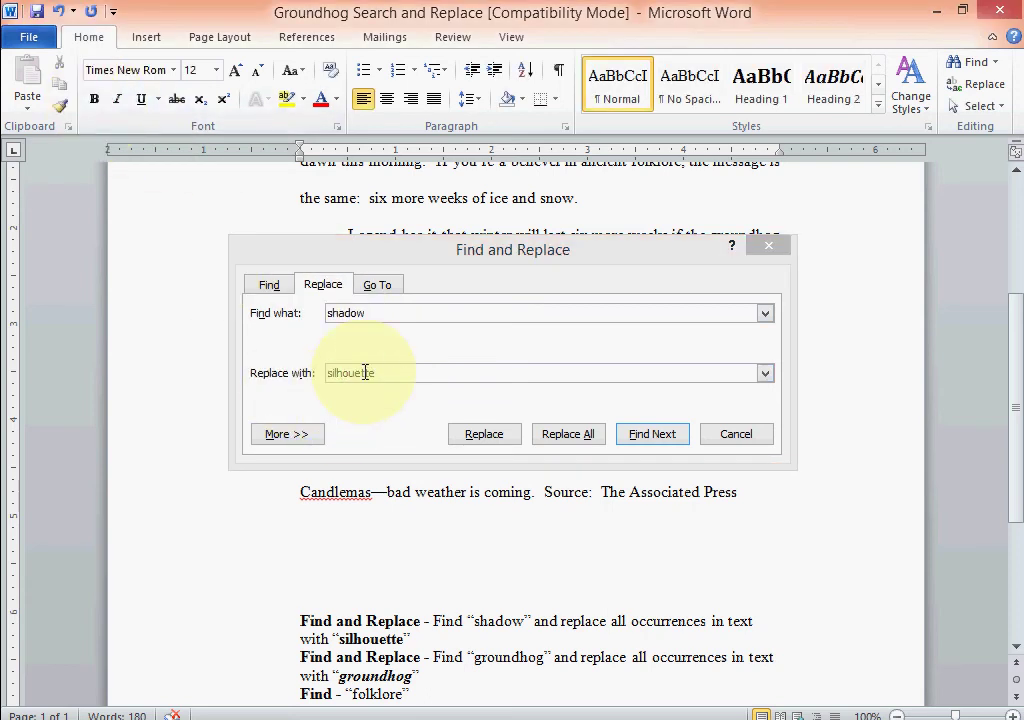
drag(297, 371, 377, 372)
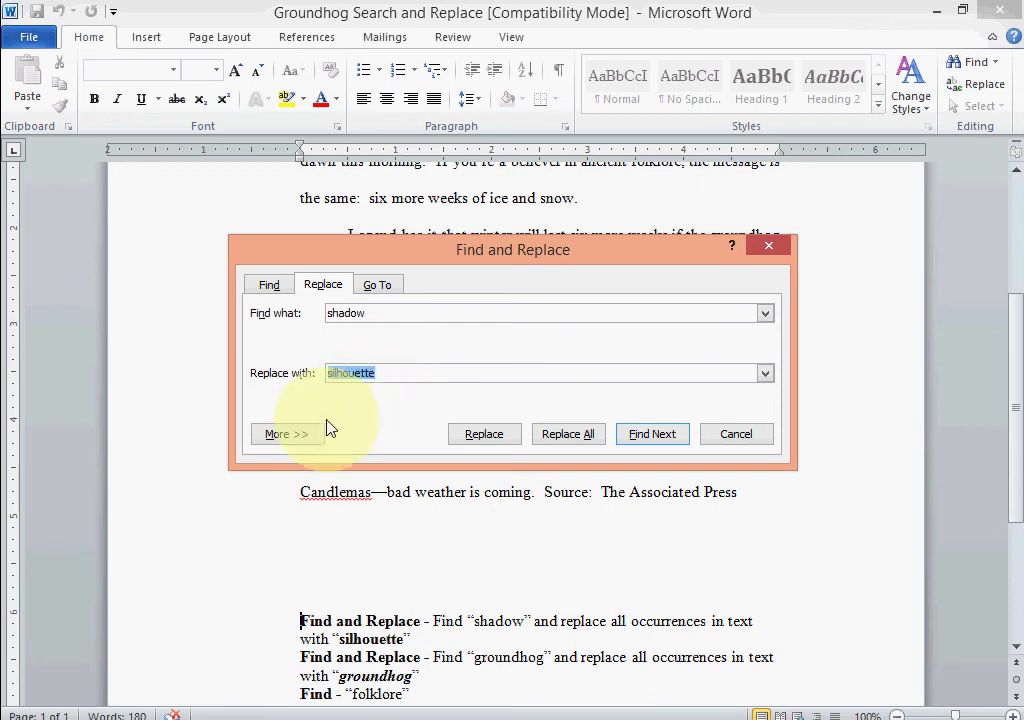
click(290, 436)
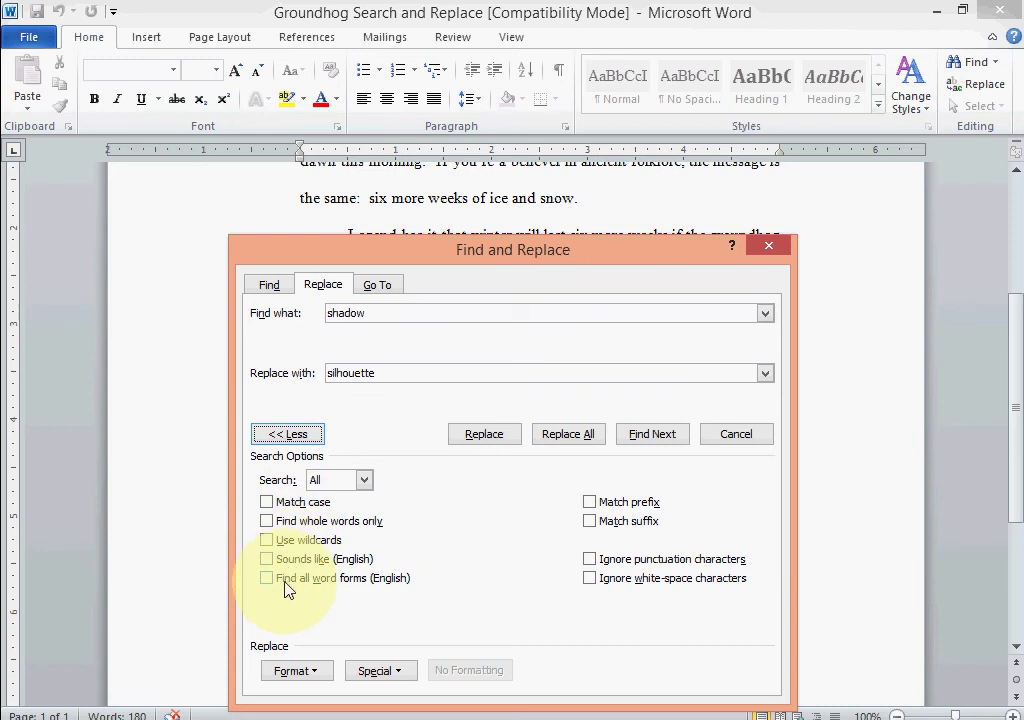
Give the replacement text Bold font style, then collapse the extra search options.
click(310, 680)
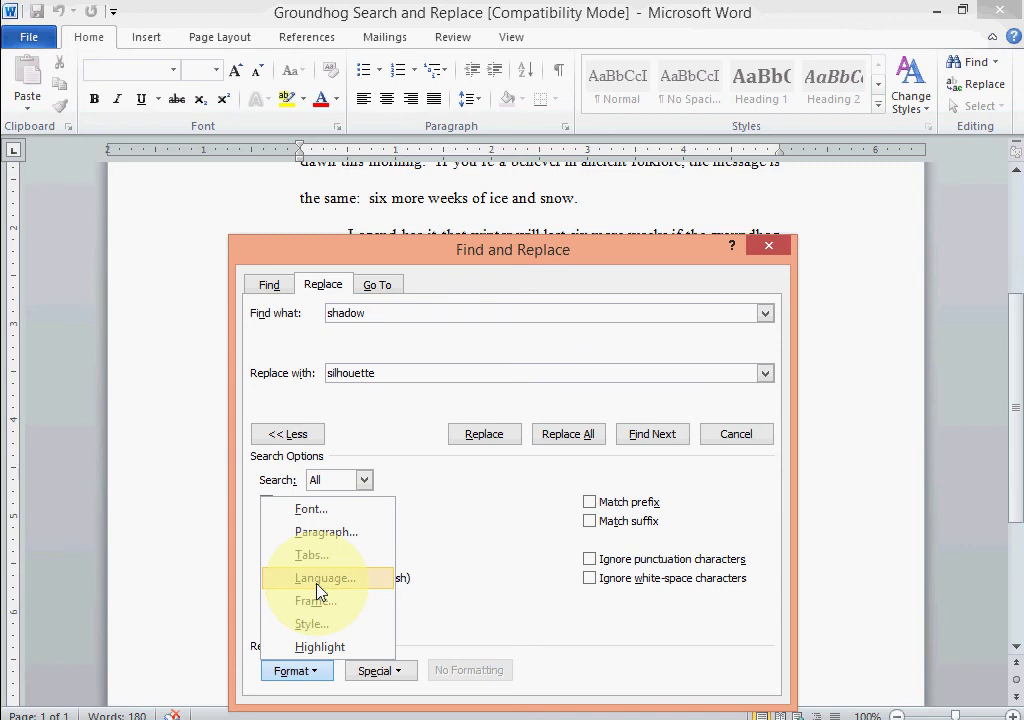
click(330, 514)
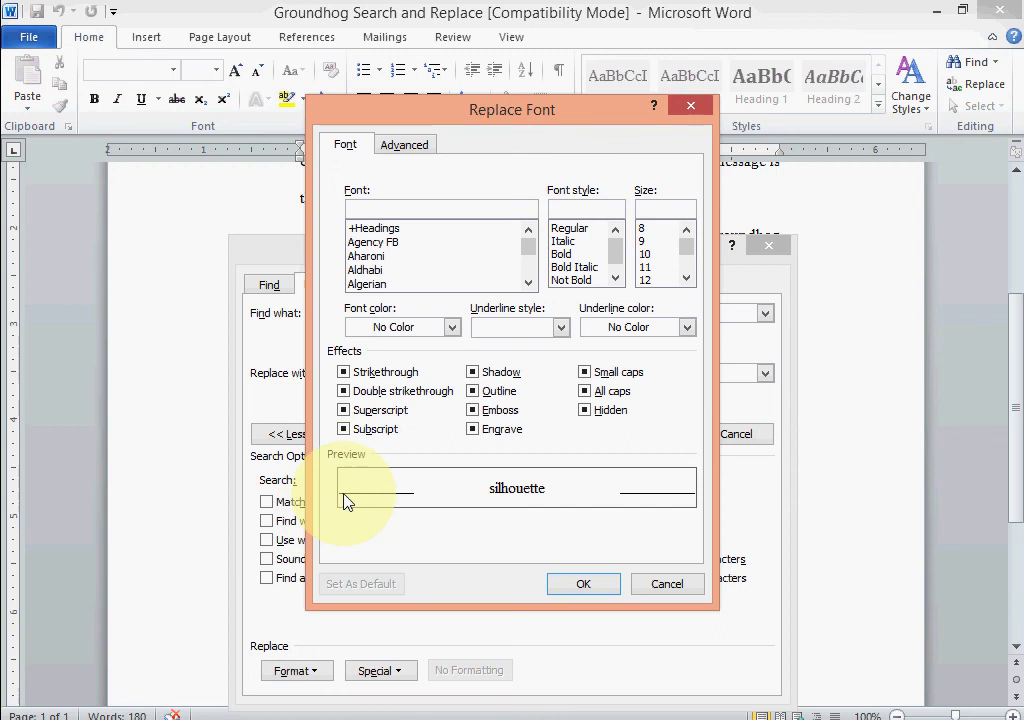
click(562, 254)
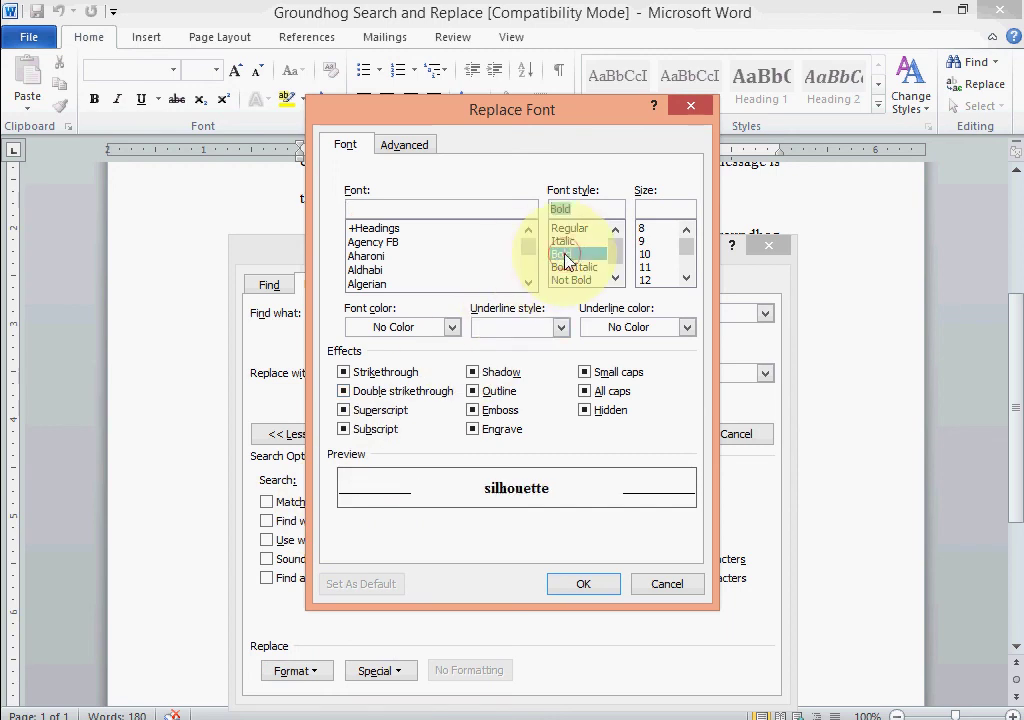
click(584, 577)
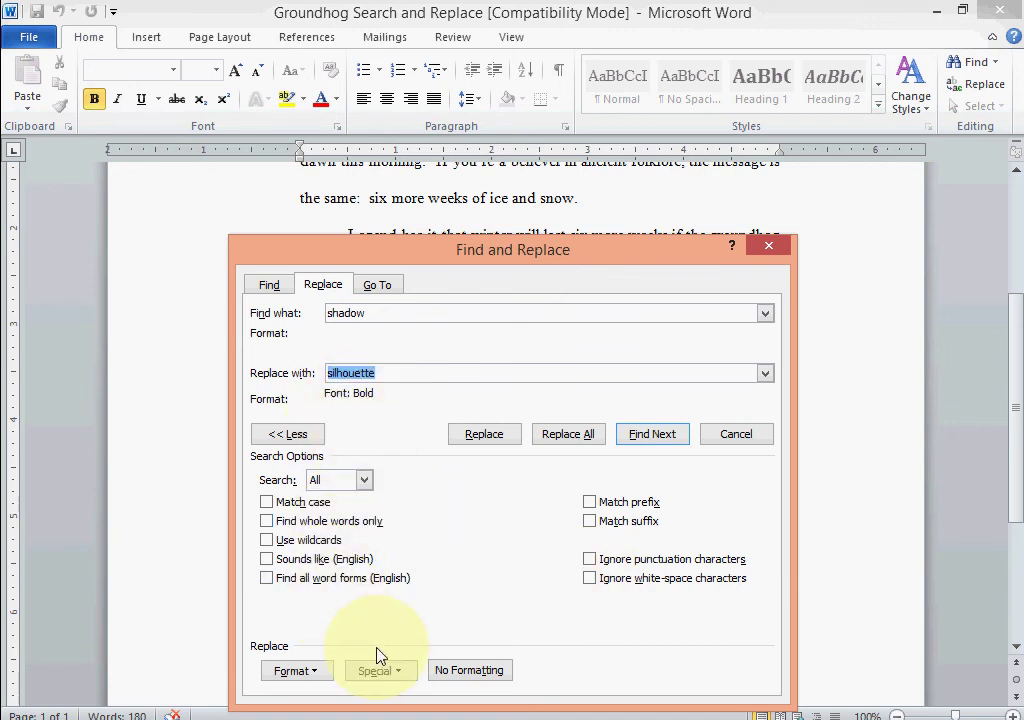
click(288, 434)
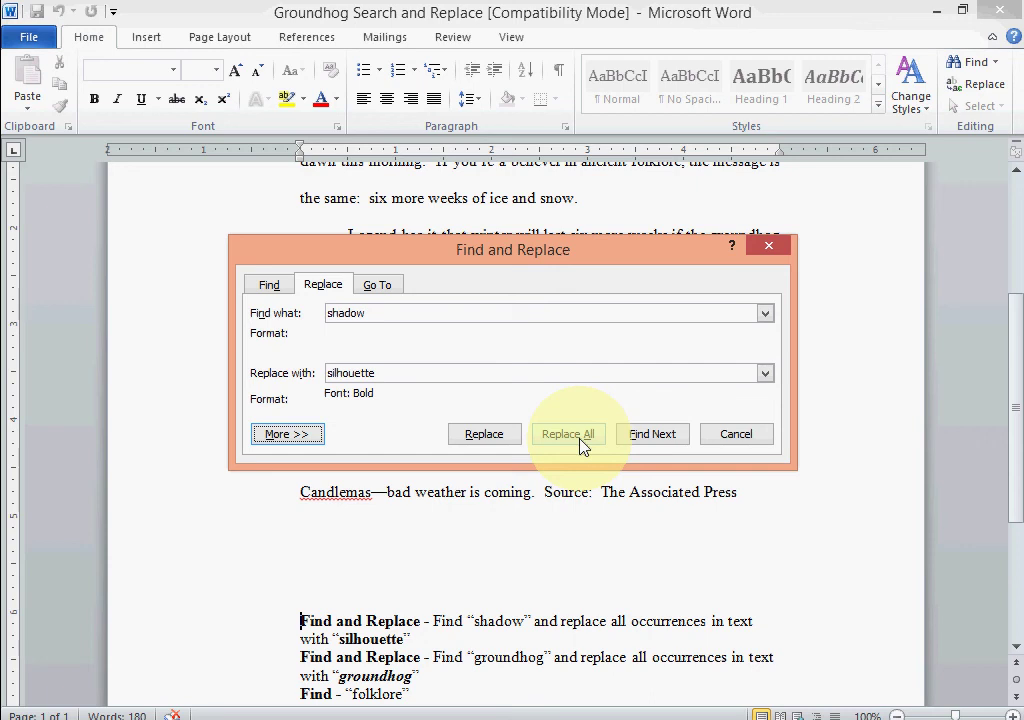
Replace each shadow, including the title and header, with bold silhouette, then close the dialog.
click(485, 436)
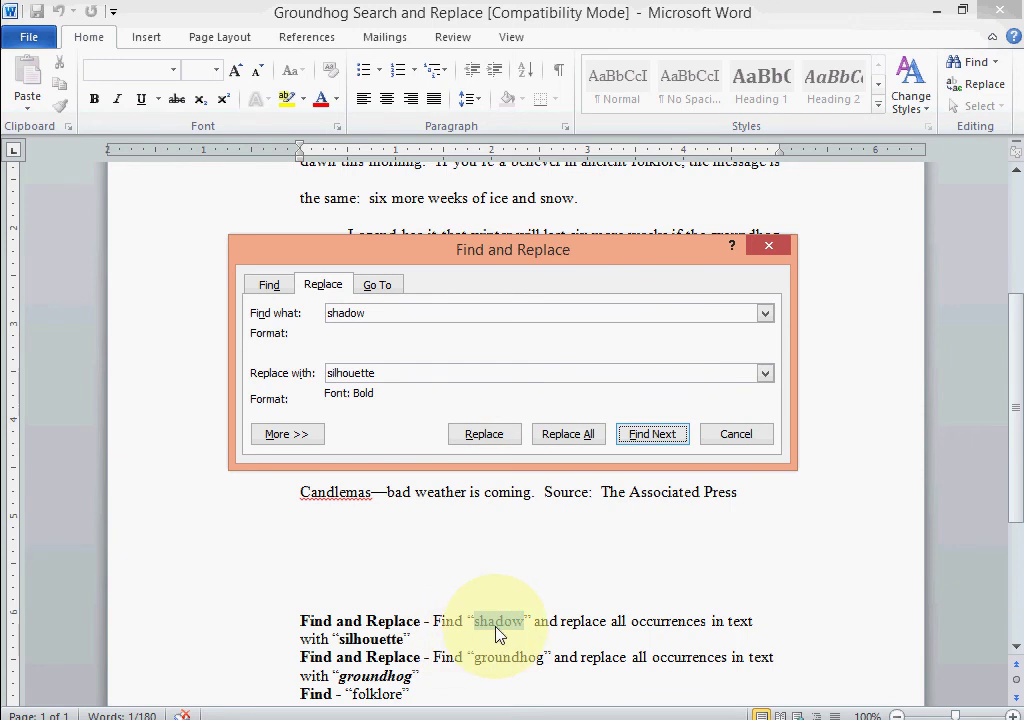
click(640, 436)
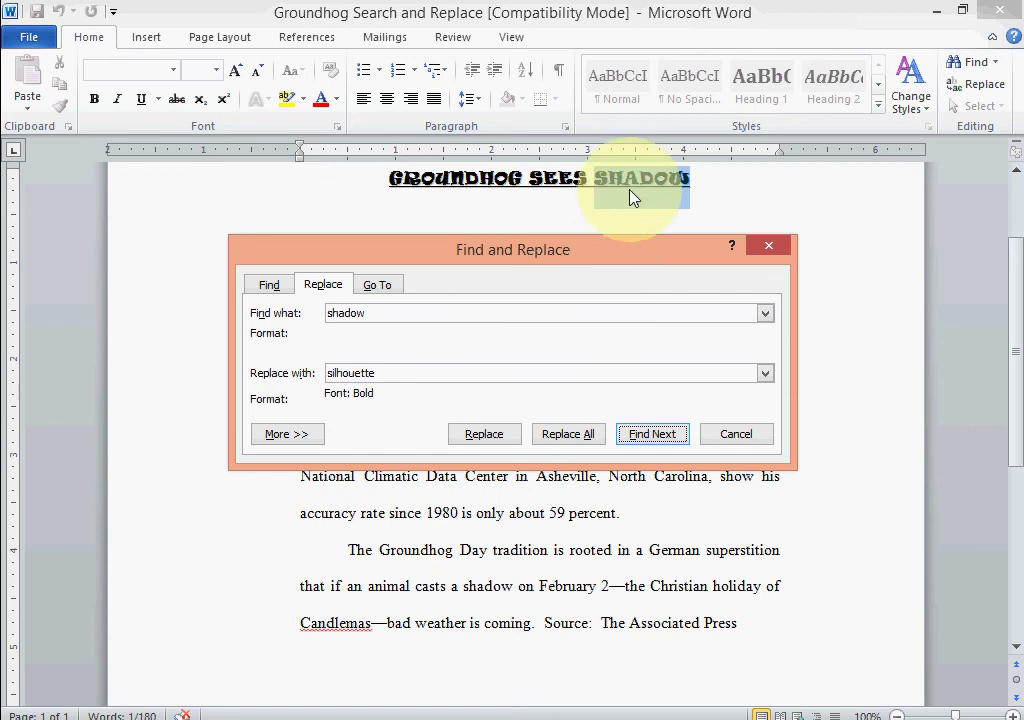
click(486, 436)
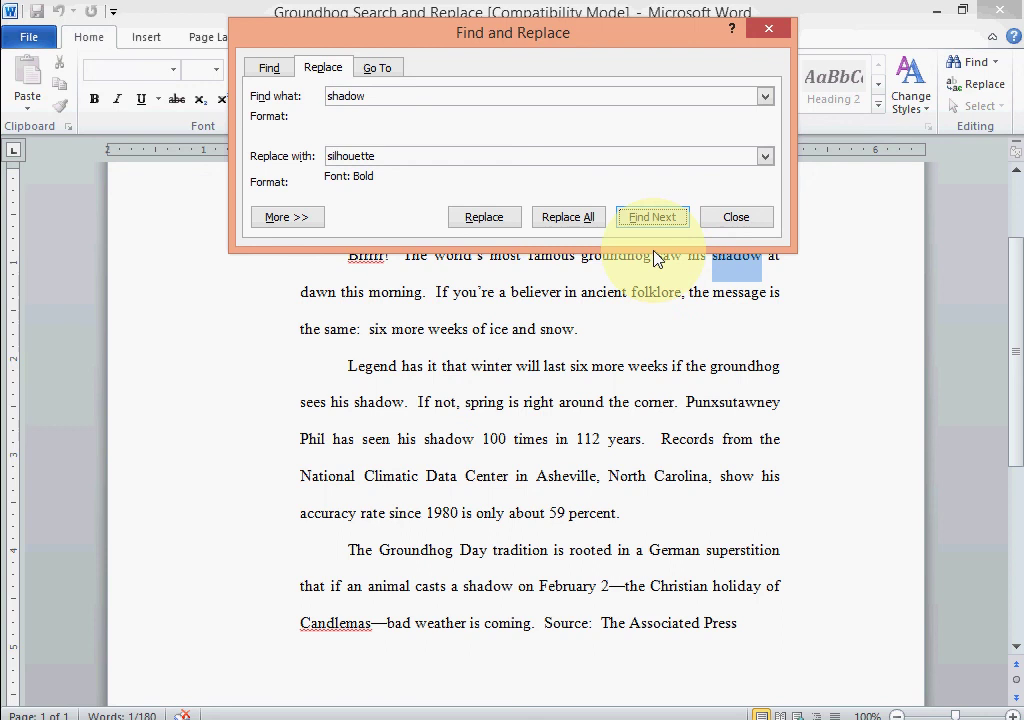
click(503, 222)
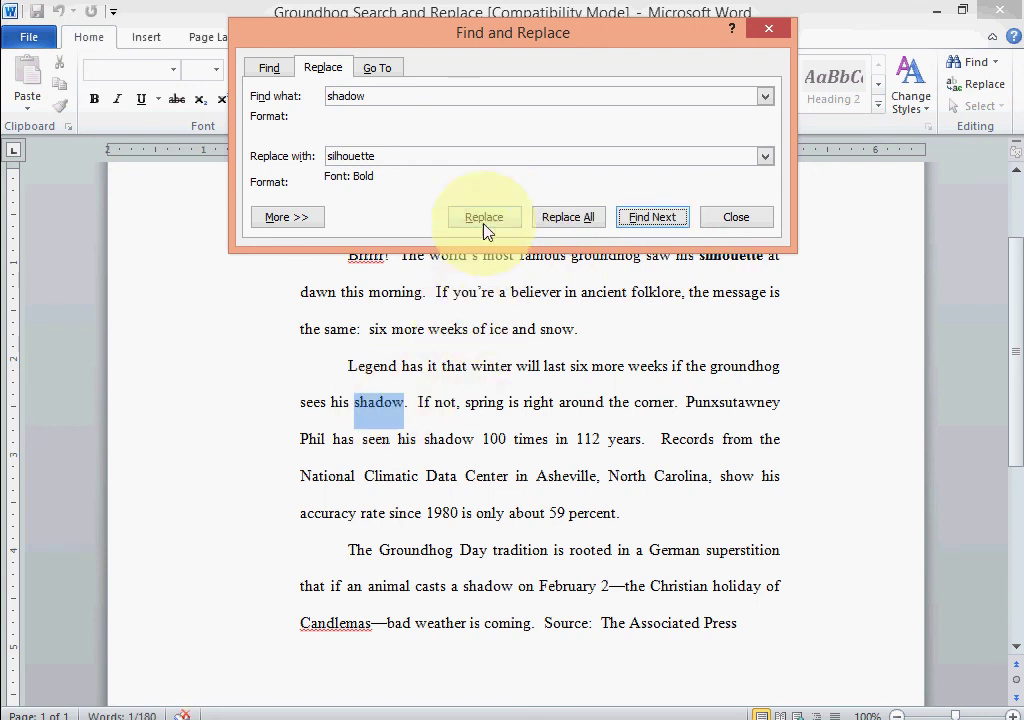
click(484, 222)
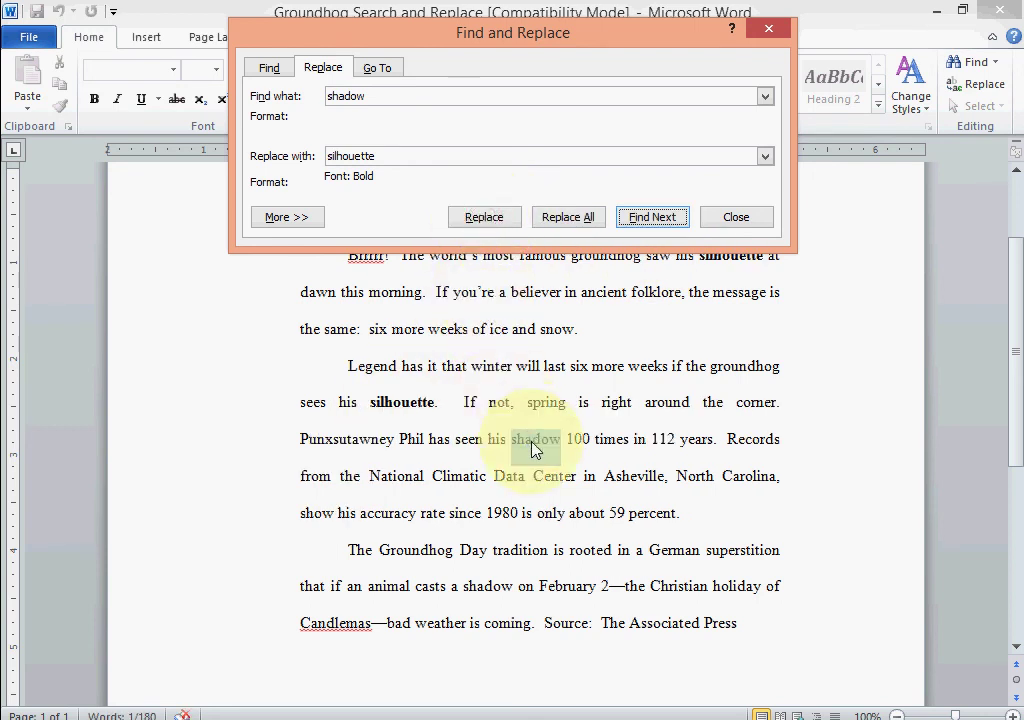
click(483, 222)
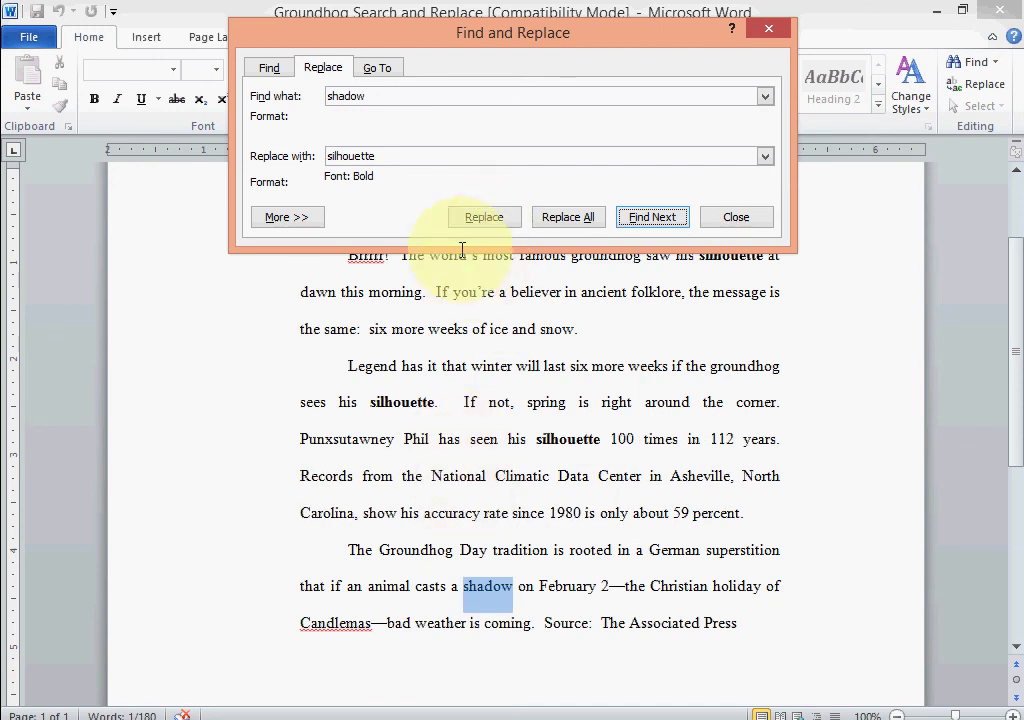
click(483, 222)
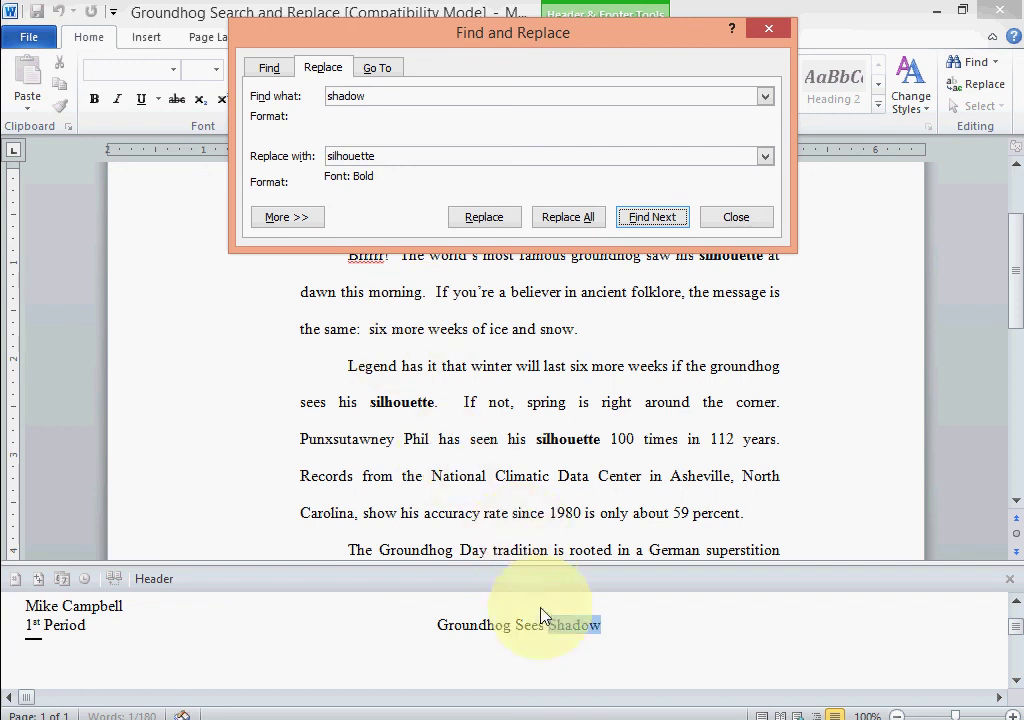
click(483, 214)
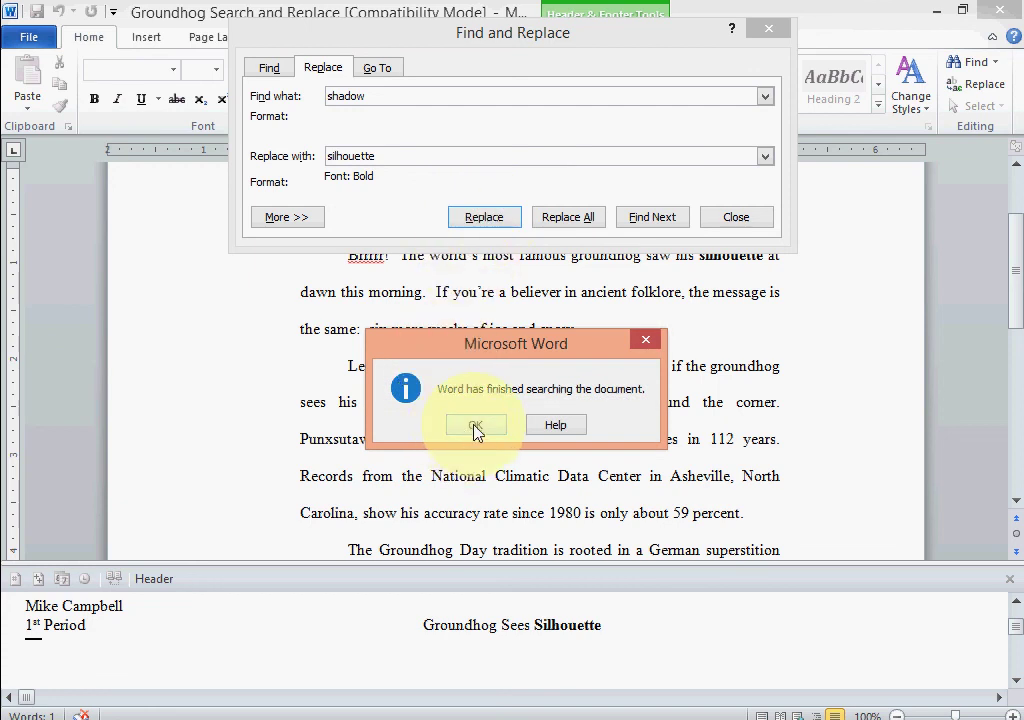
click(475, 427)
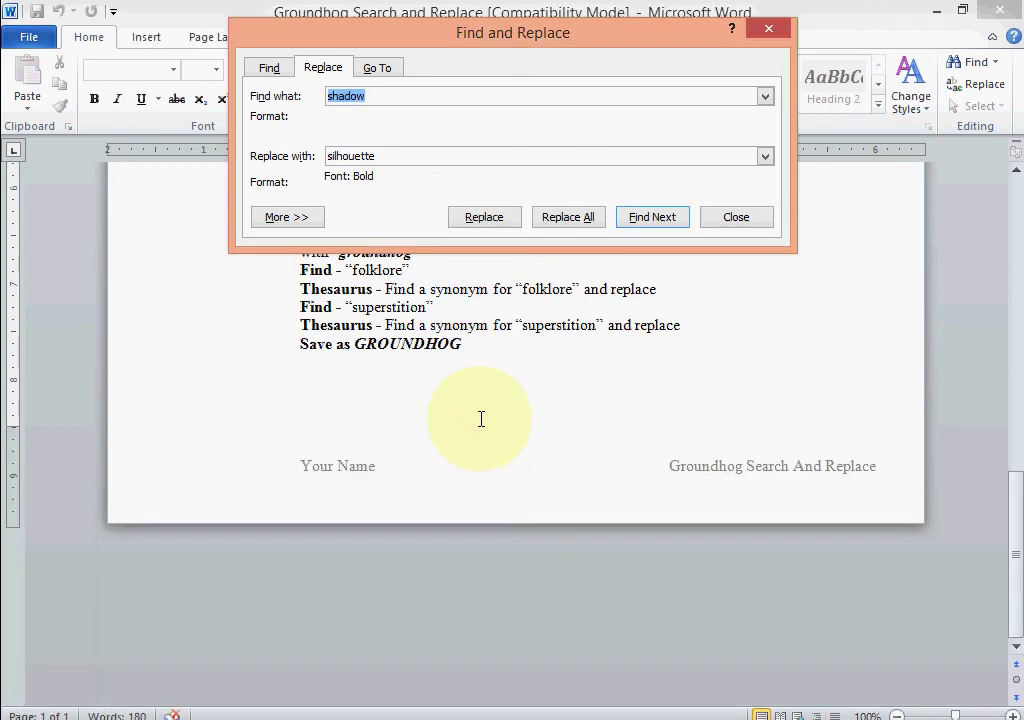
click(732, 220)
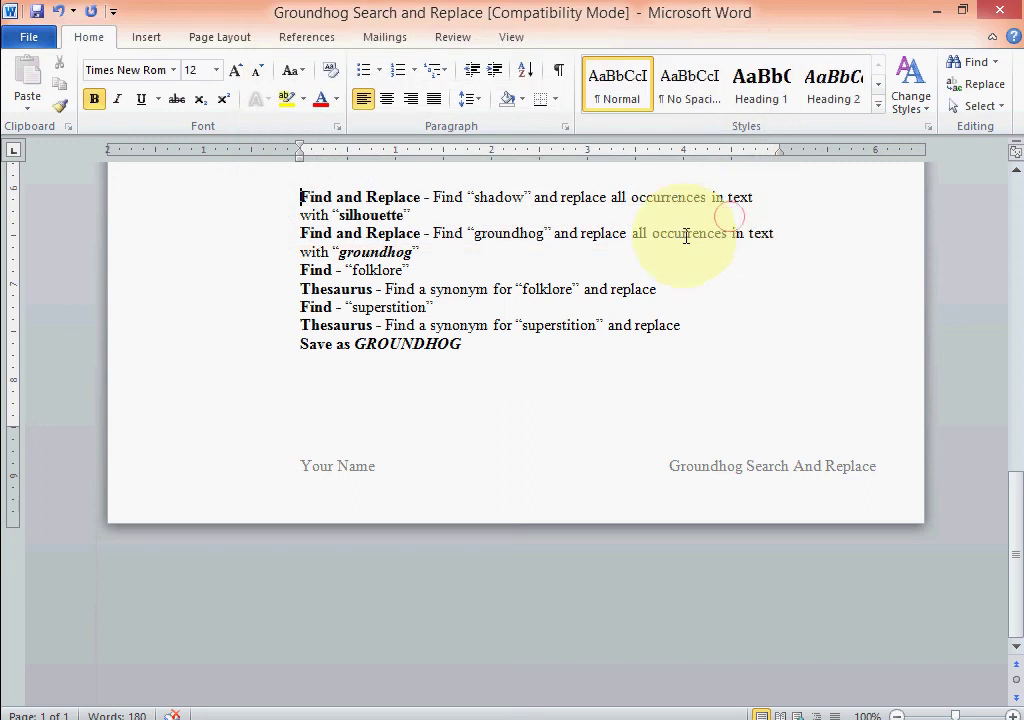
scroll(590, 304, up, 1)
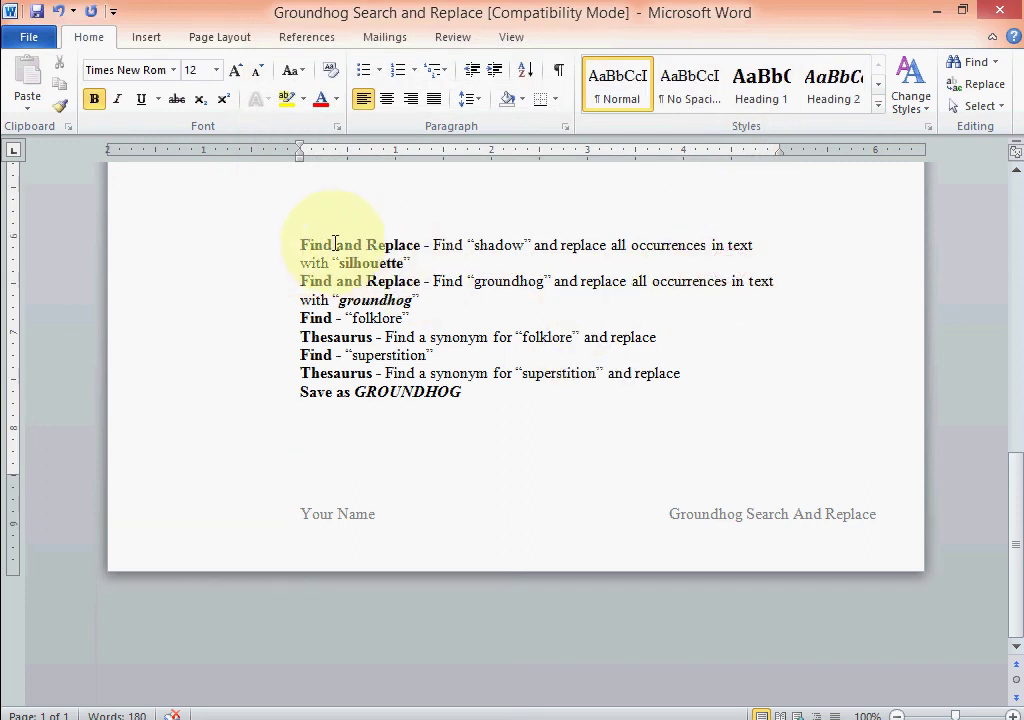
click(300, 244)
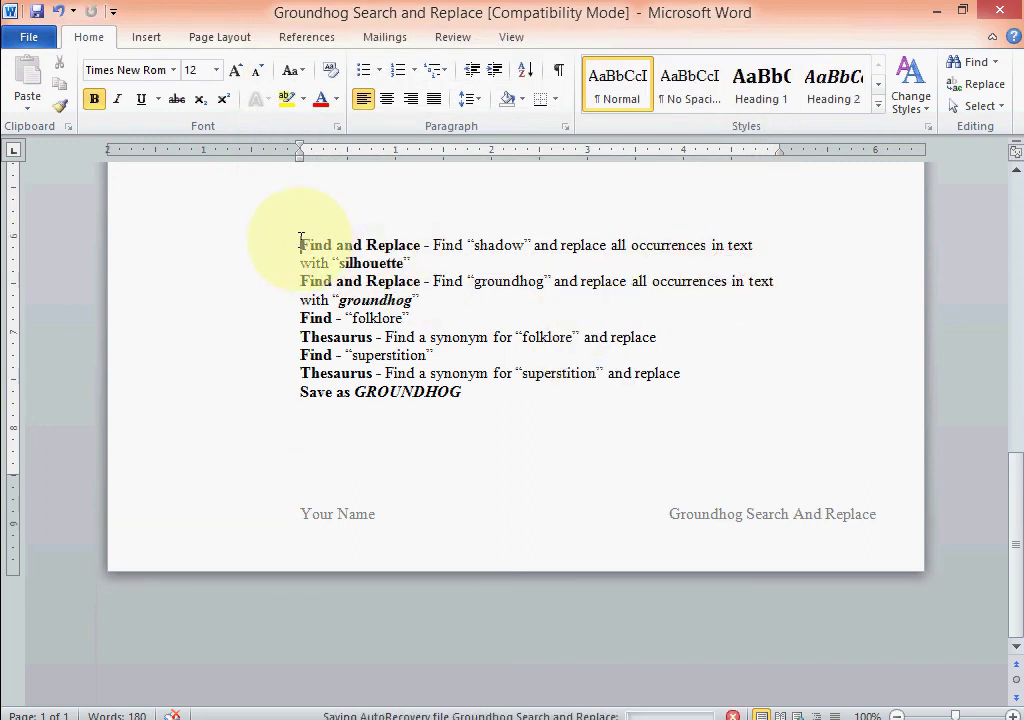
Delete the shadow-to-silhouette instruction item from the notes.
shift+click(423, 263)
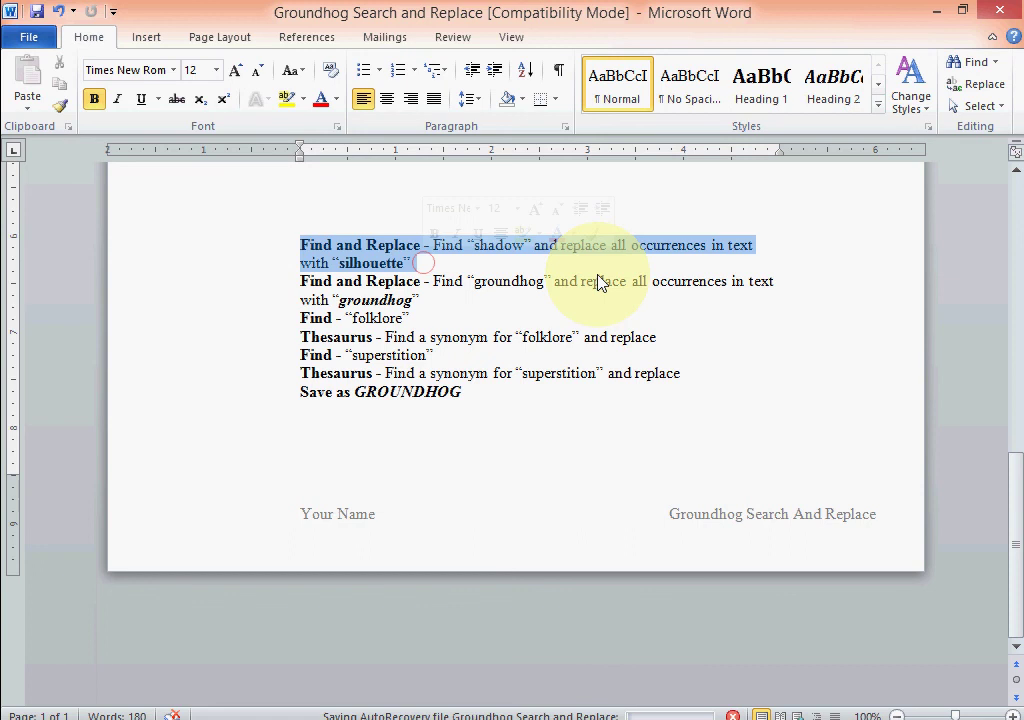
key(Delete)
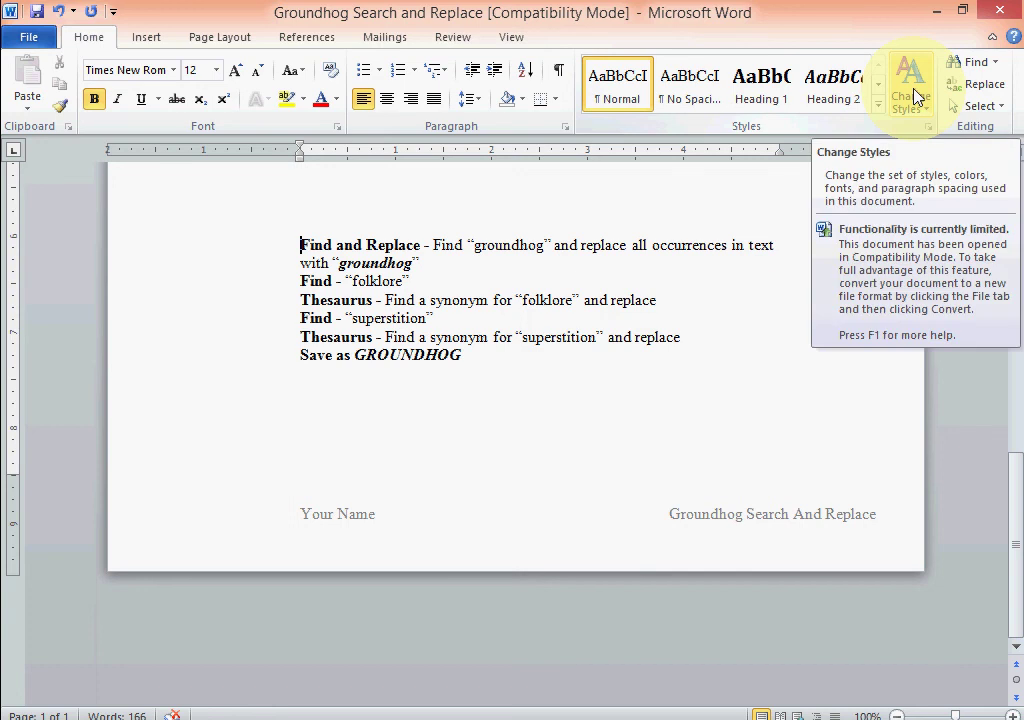
Search for 'groundhog' with a bold italic 'groundhog' as the replacement.
click(975, 86)
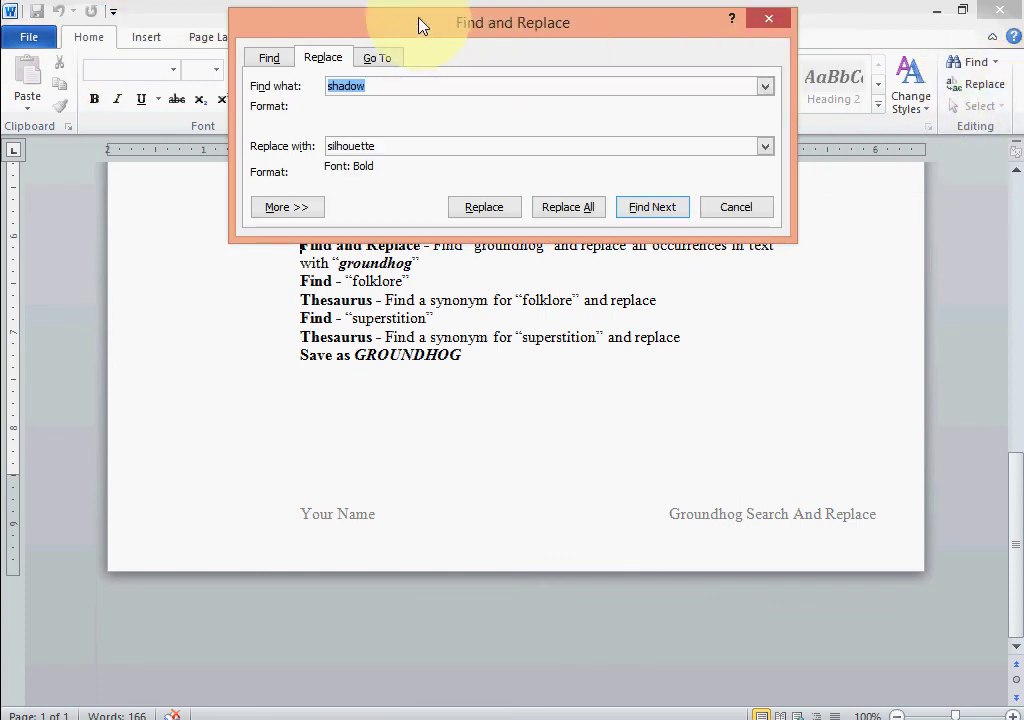
text(gro)
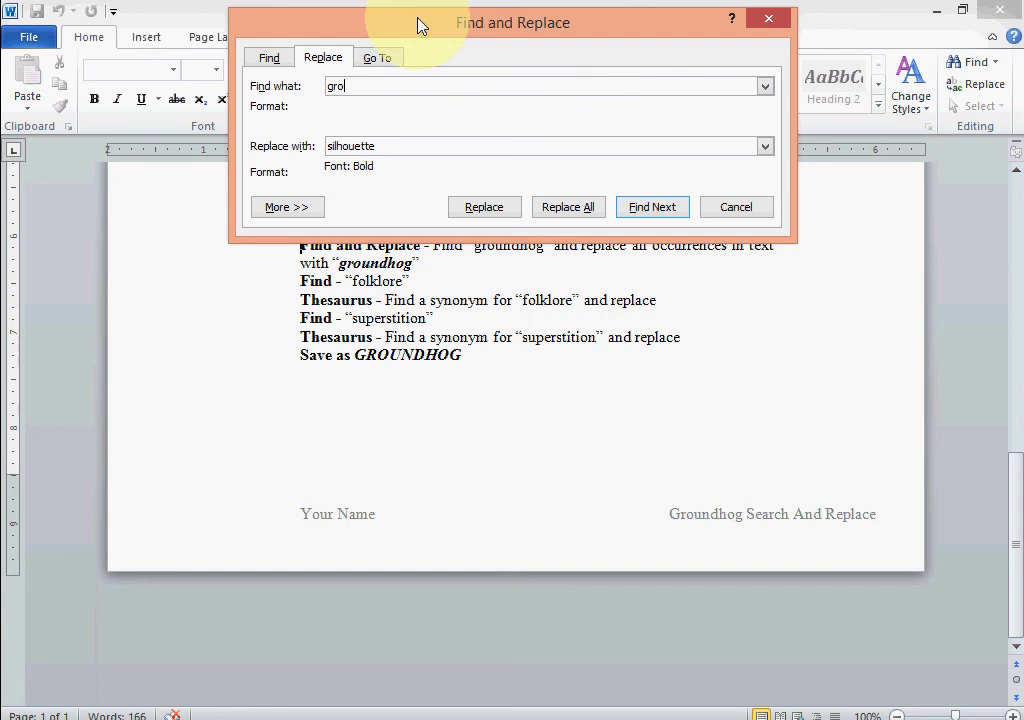
text(undhog)
key(Tab)
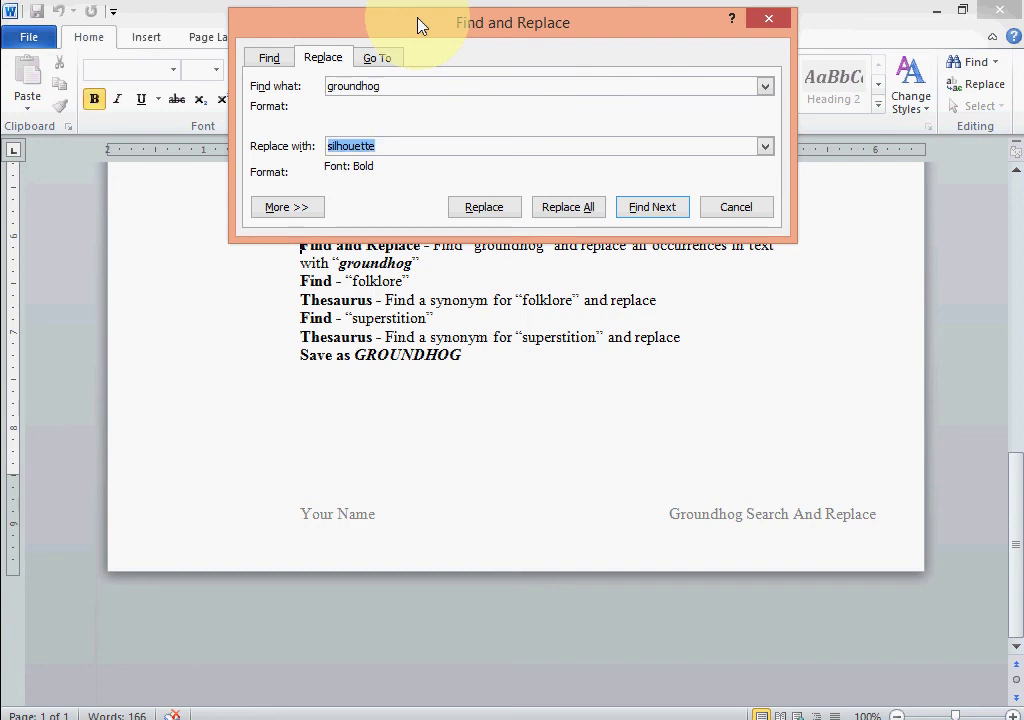
text(ground)
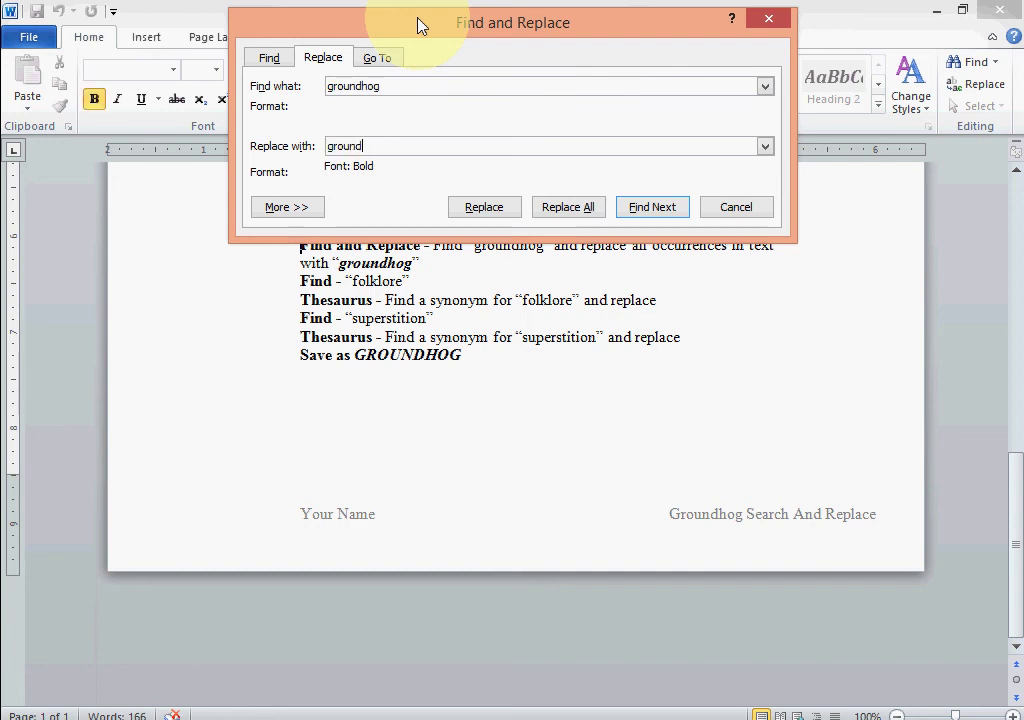
text(hog)
key(BackSpace)
key(BackSpace)
text(dhog)
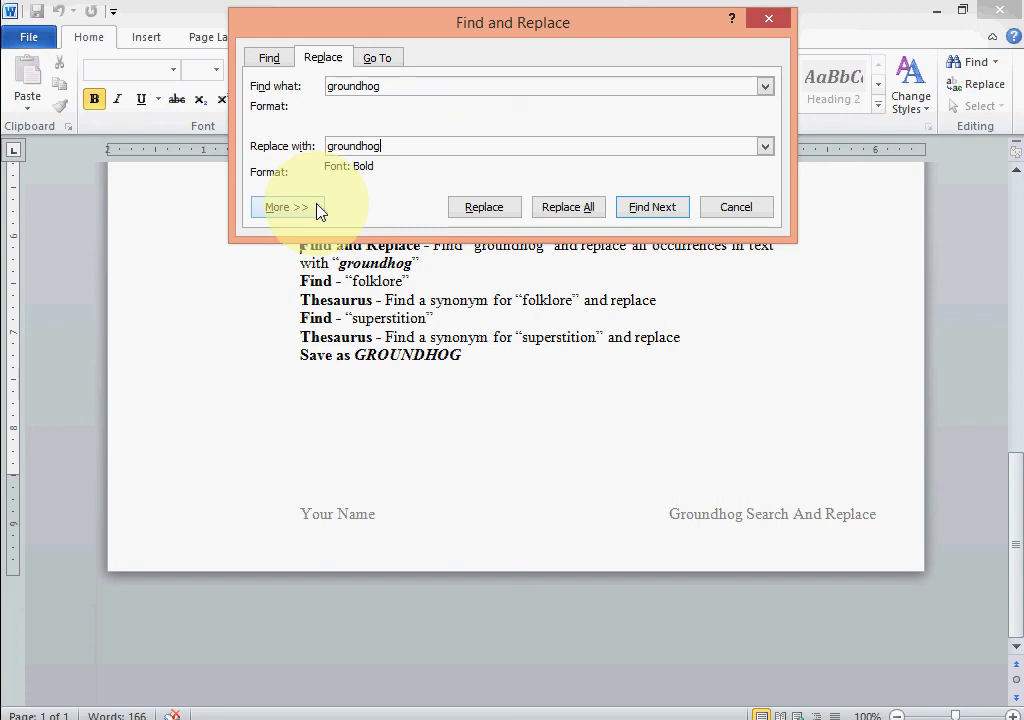
key(ctrl+i)
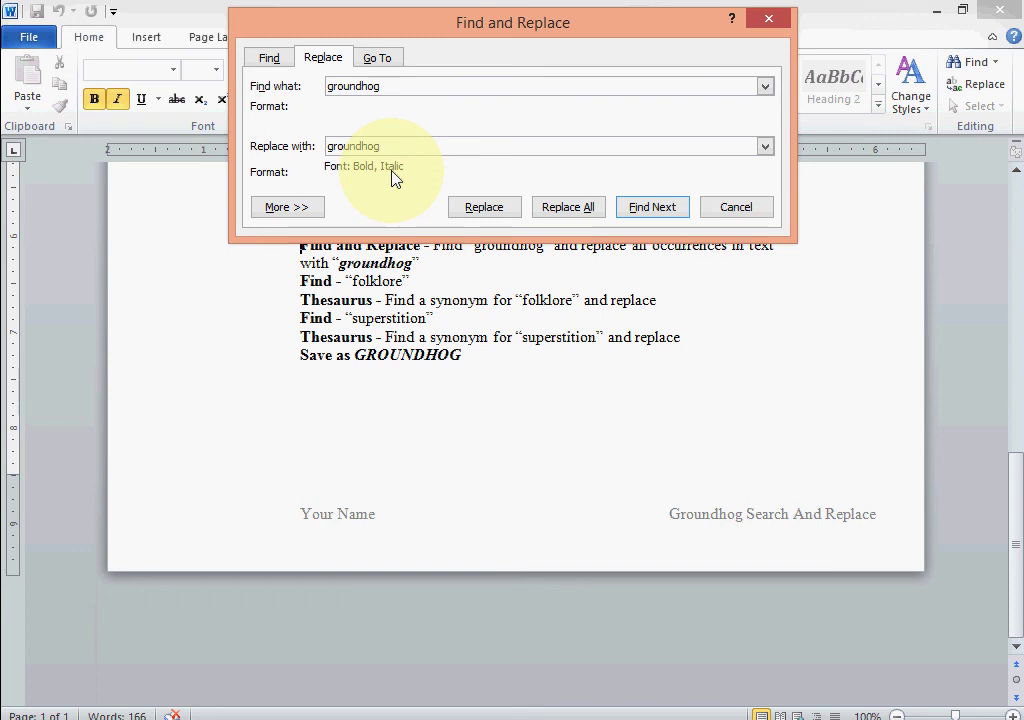
key(ctrl+b)
key(ctrl+b)
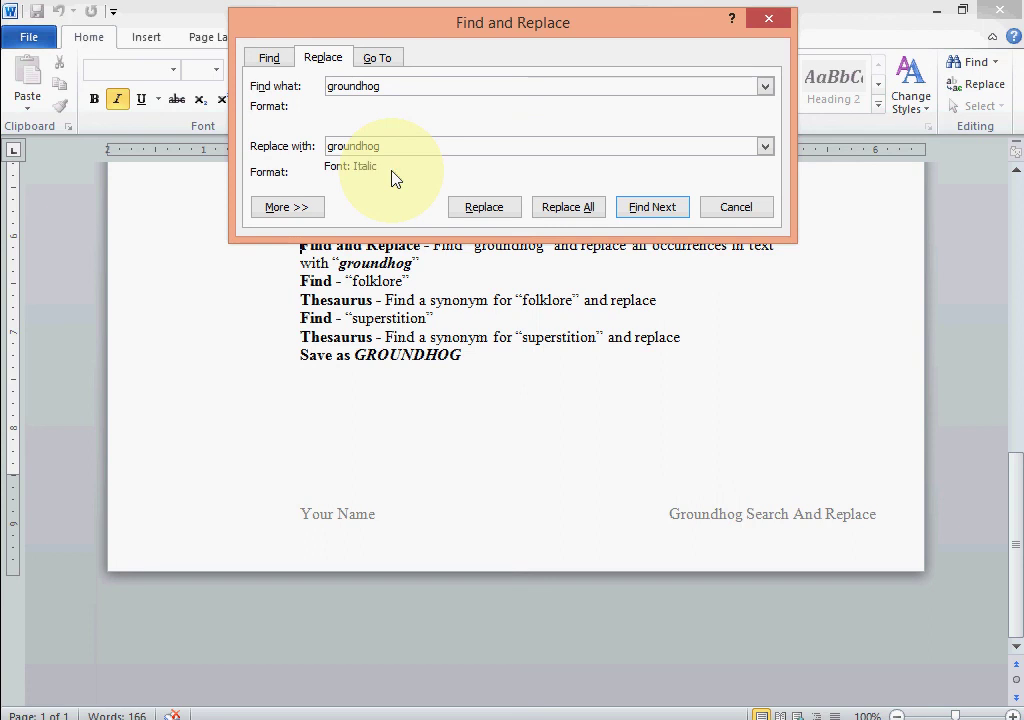
key(ctrl+b)
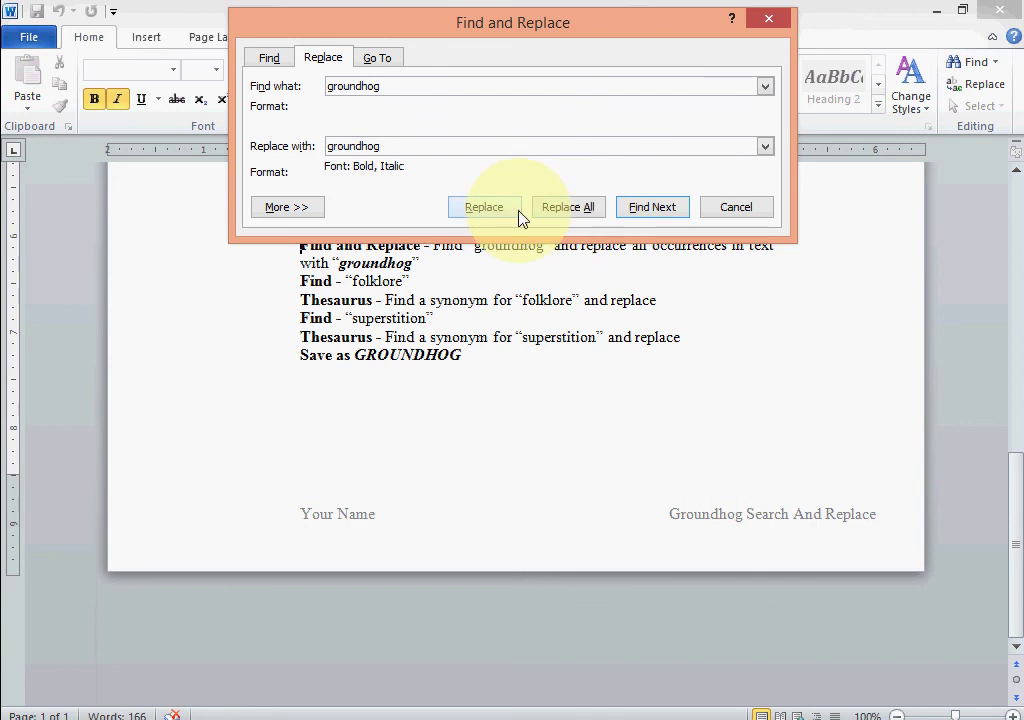
Replace all 9 groundhog occurrences, acknowledge the count message, and close Find and Replace.
click(577, 210)
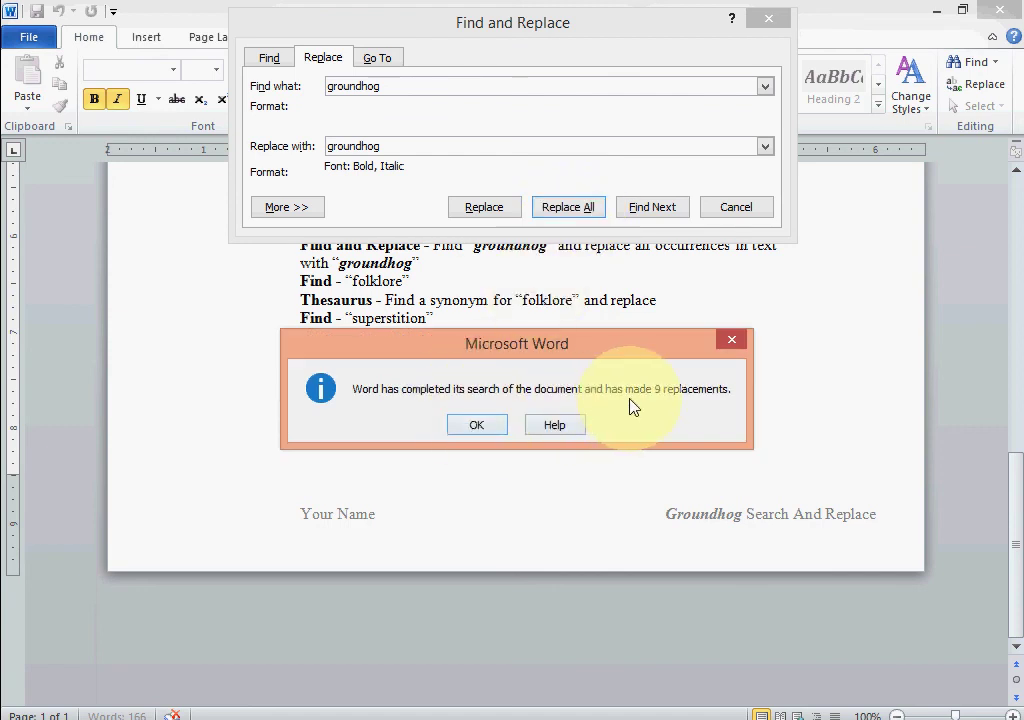
click(480, 428)
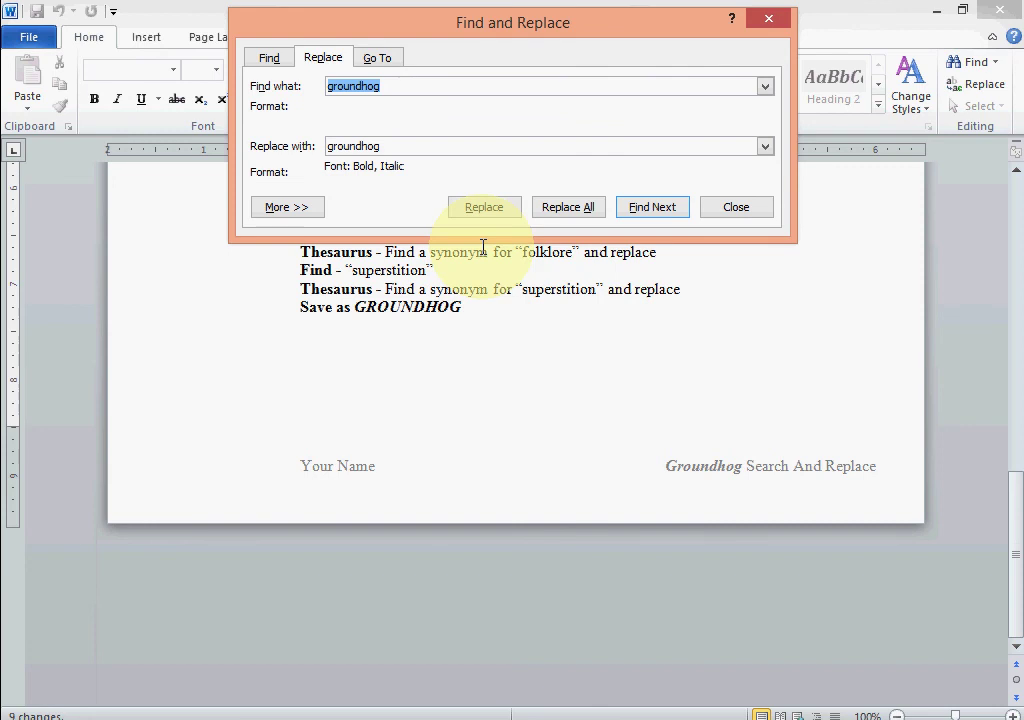
click(725, 214)
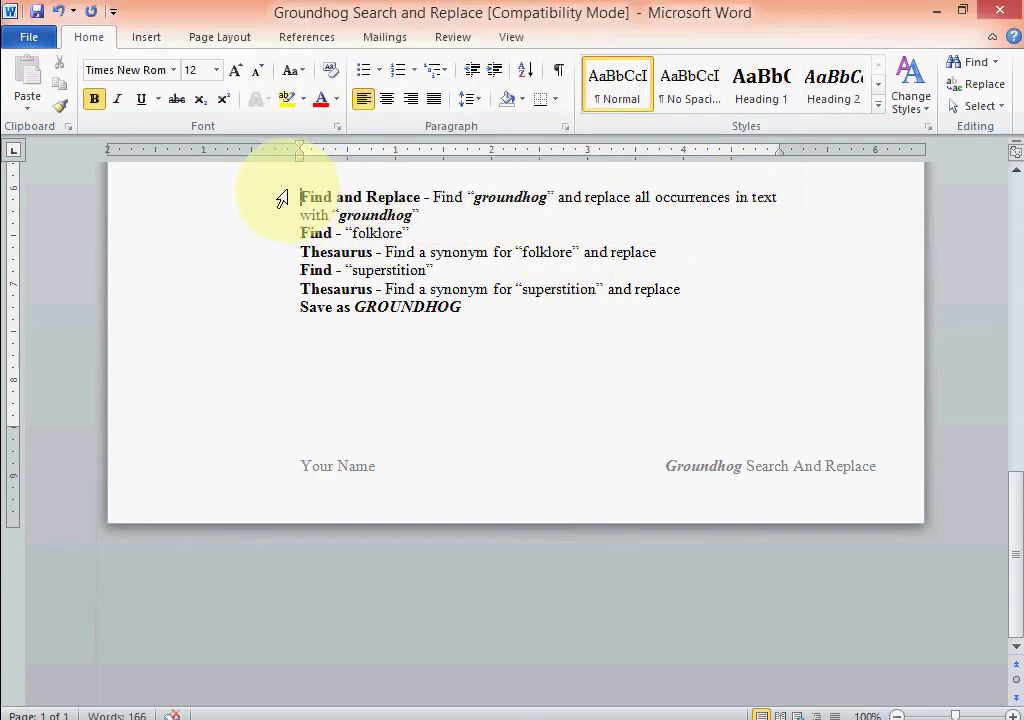
Delete the 'Find and Replace - Find groundhog…' instruction paragraph.
drag(300, 197, 441, 221)
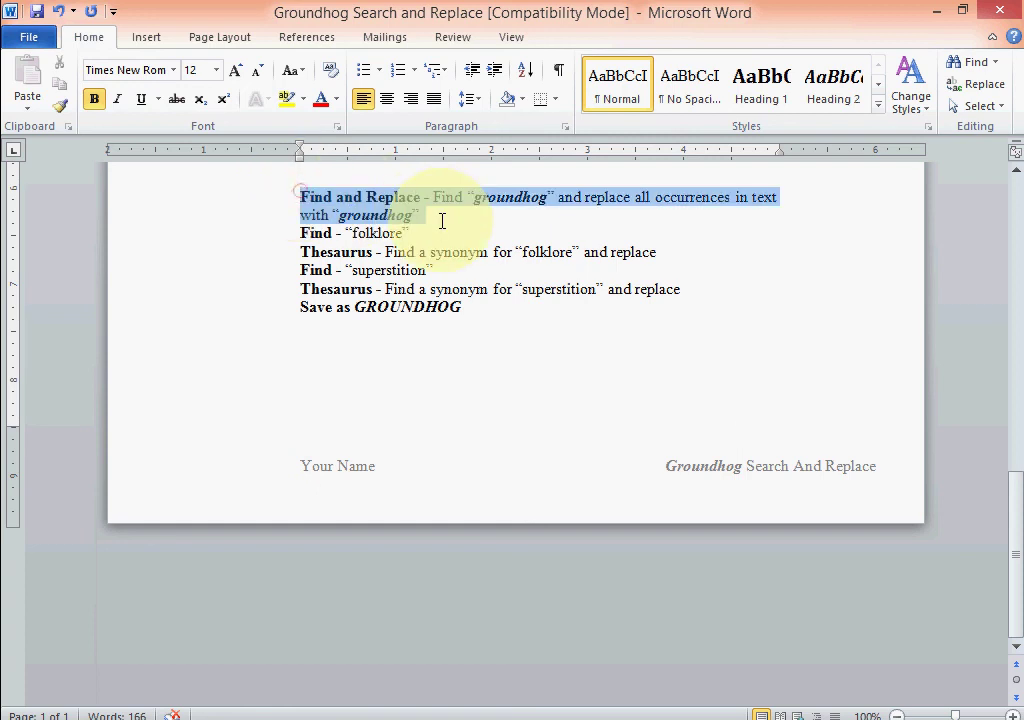
key(Delete)
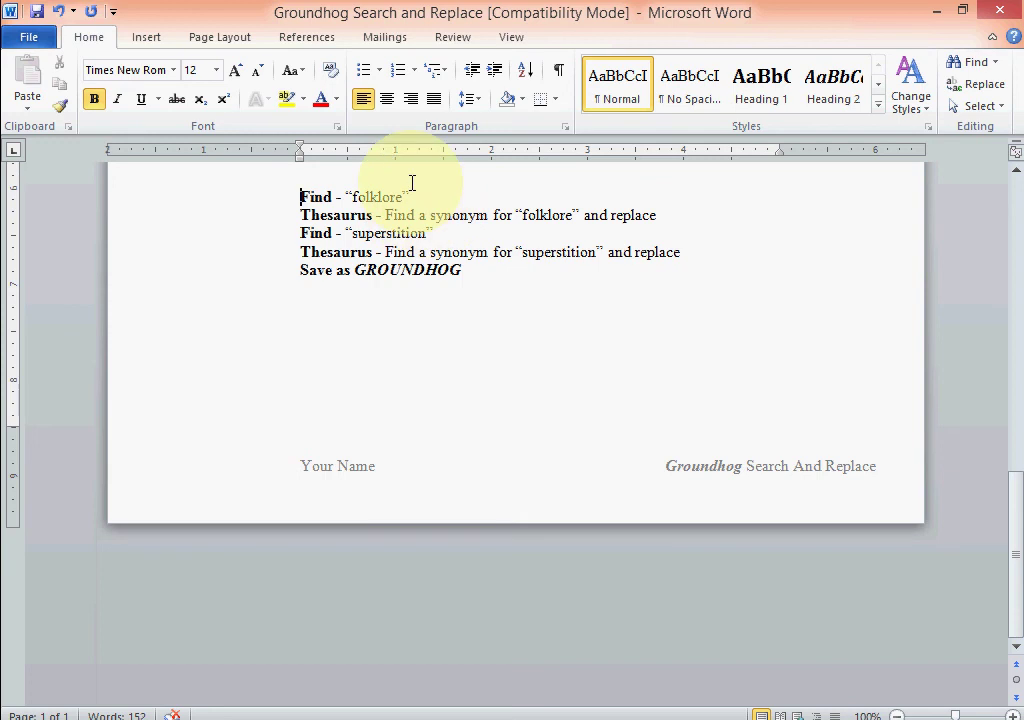
Search the document for 'folklore', jump to a match, and return to the top.
click(970, 63)
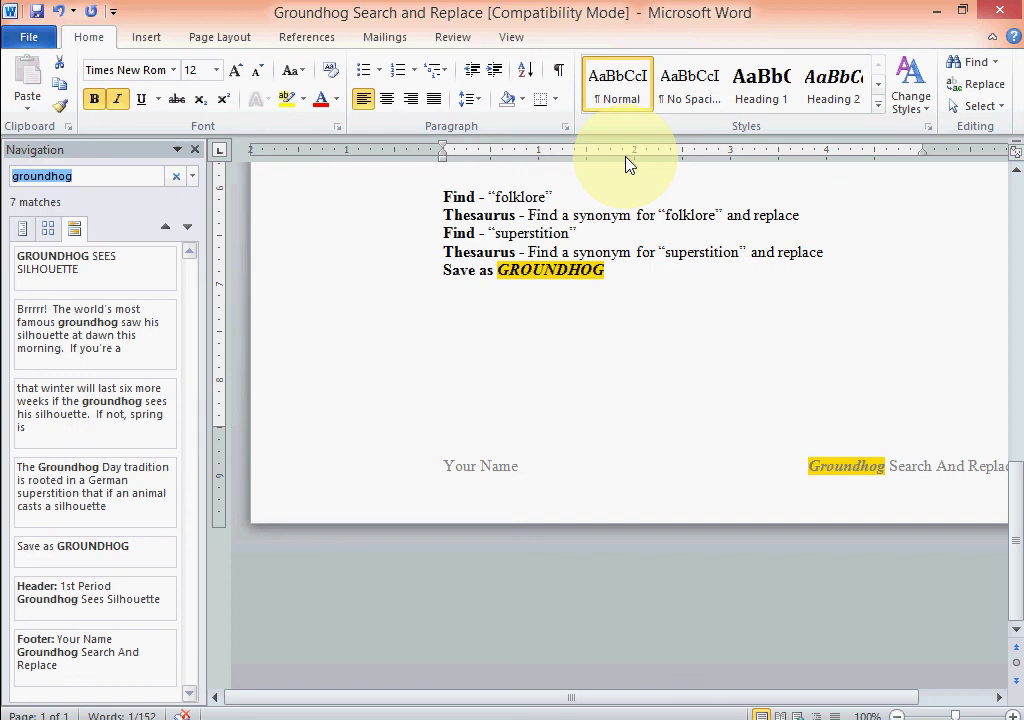
text(folklore)
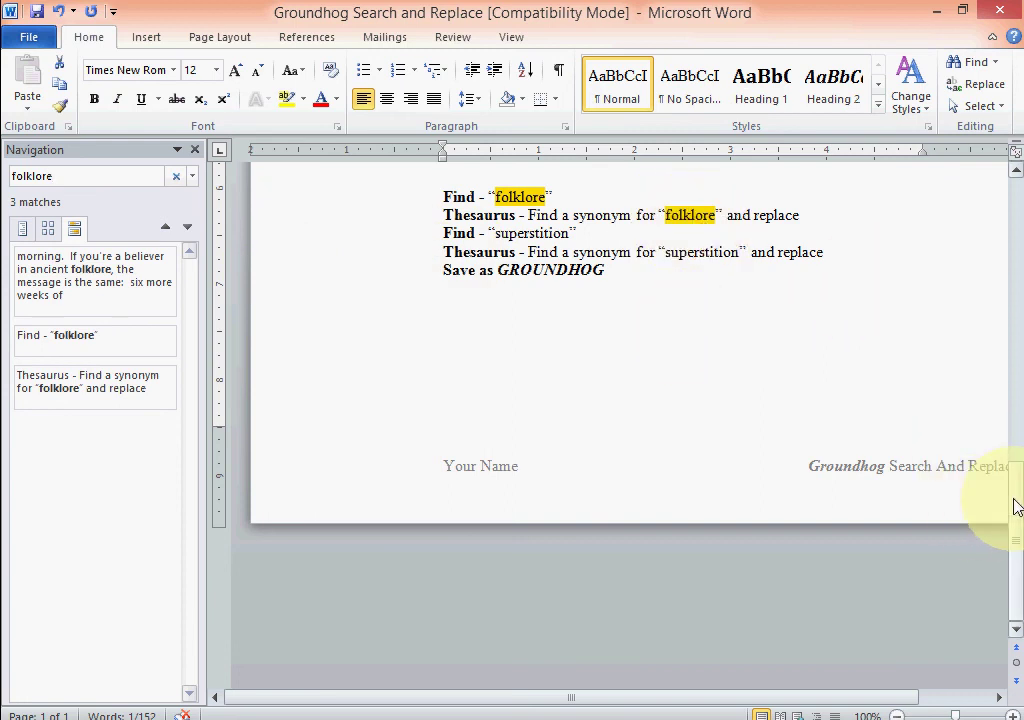
drag(1013, 505, 990, 302)
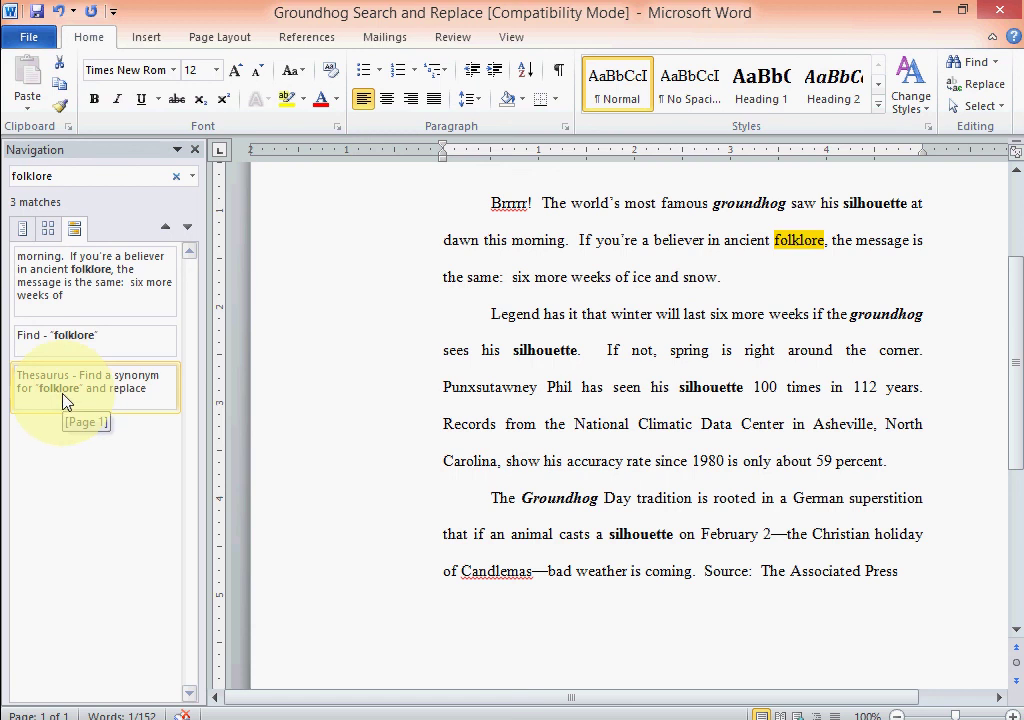
click(91, 395)
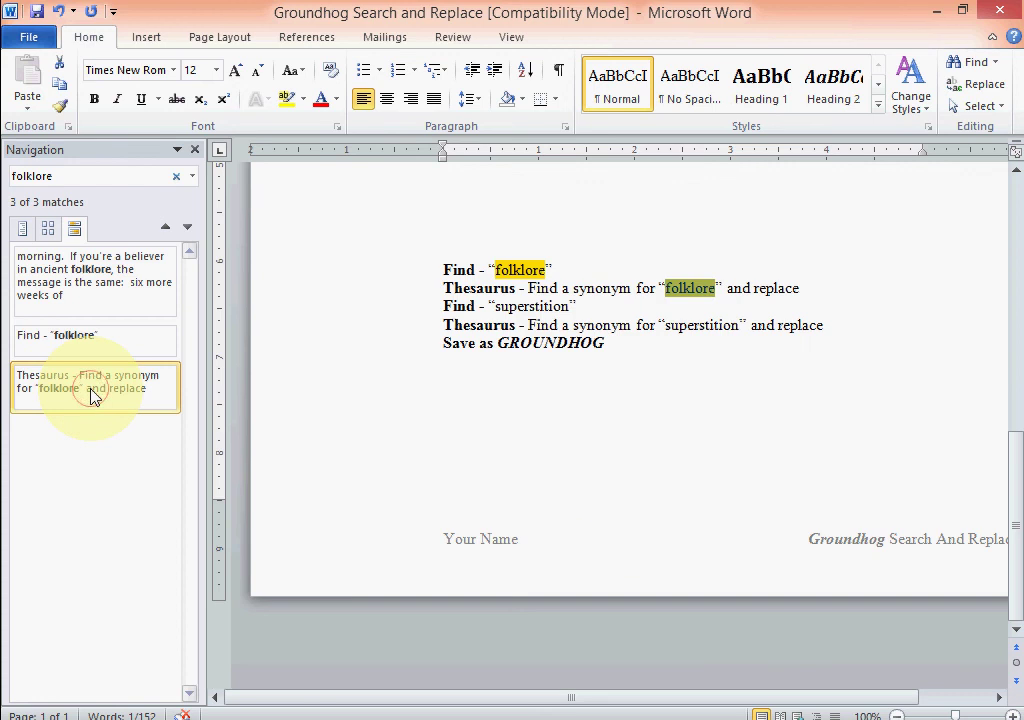
scroll(382, 466, up, 4)
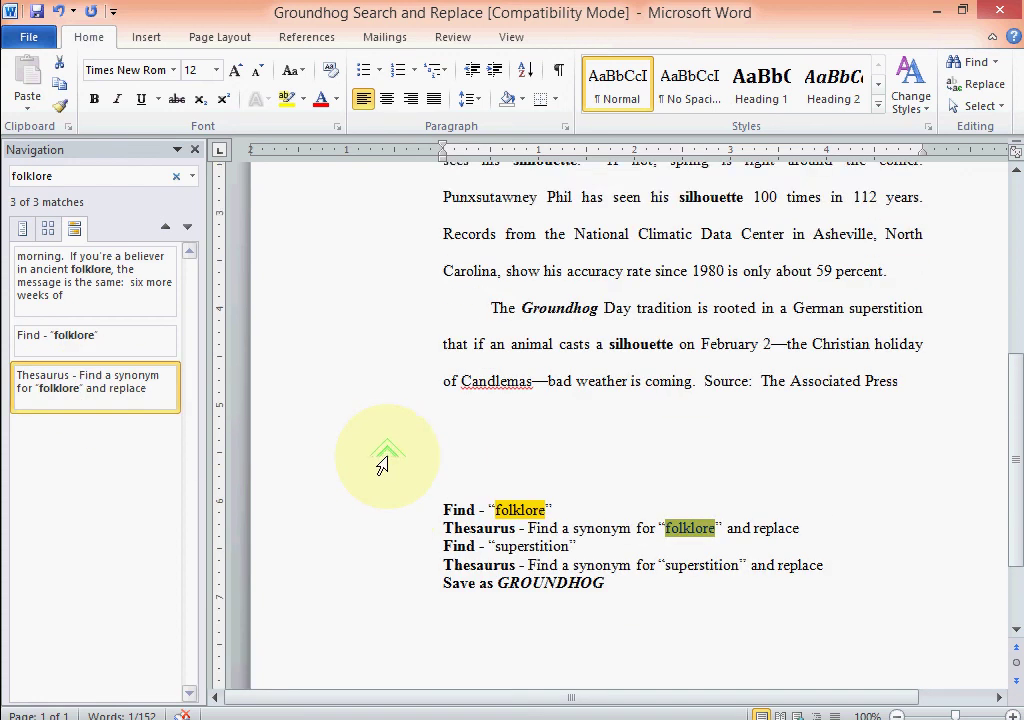
scroll(382, 466, up, 4)
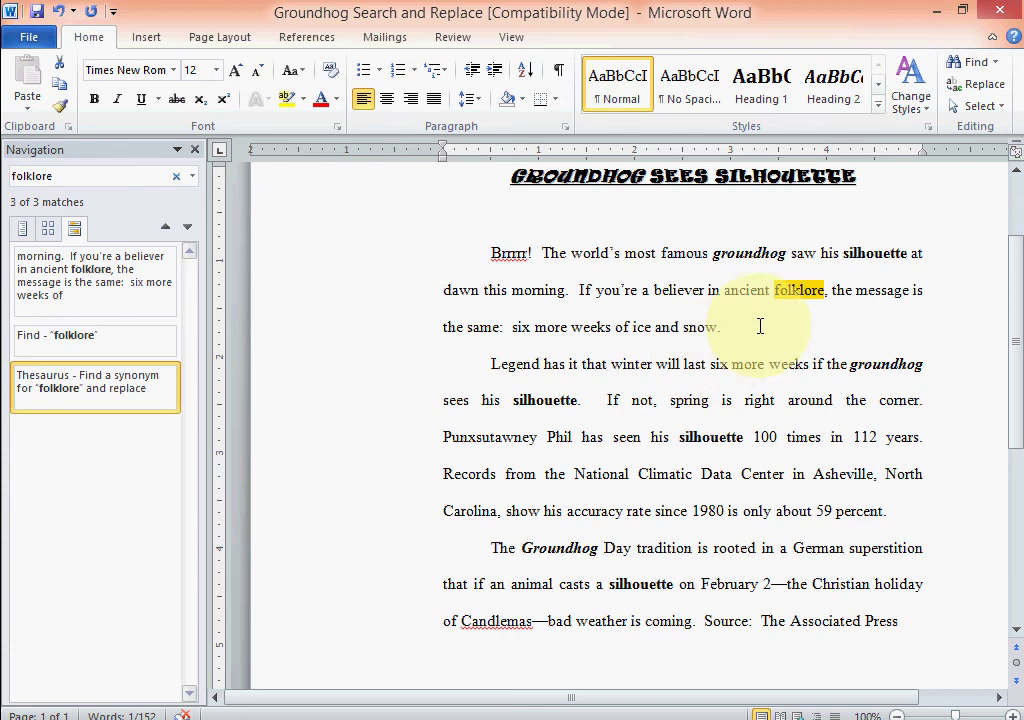
Swap 'folklore' in the opening paragraph for the synonym 'legend', giving 'ancient legend'.
right_click(806, 290)
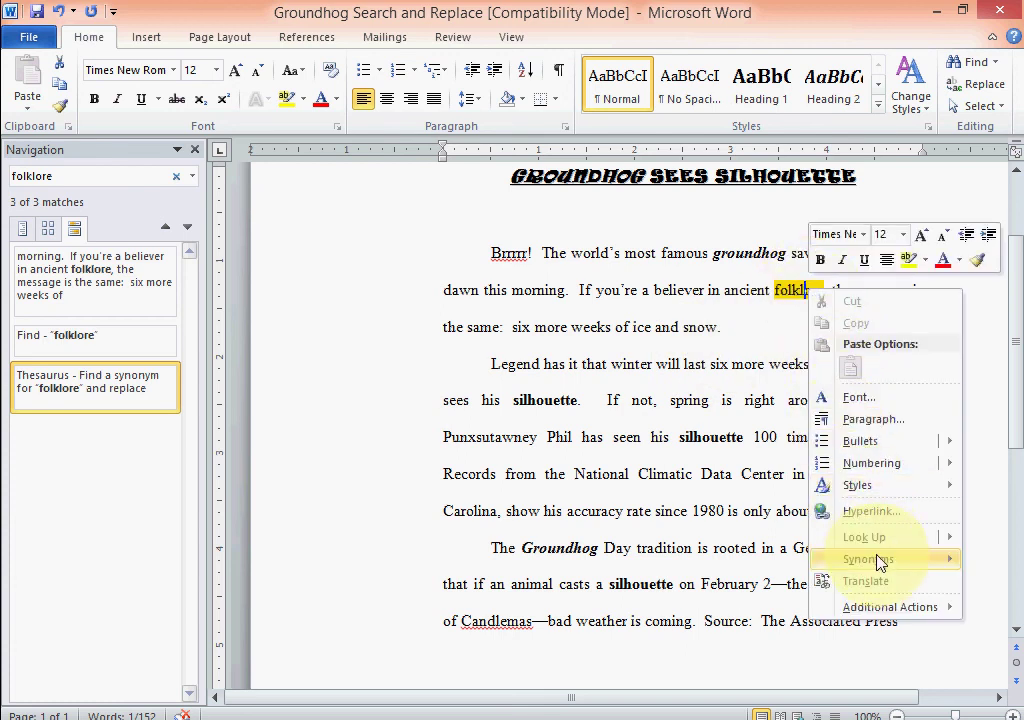
mouse_move(880, 564)
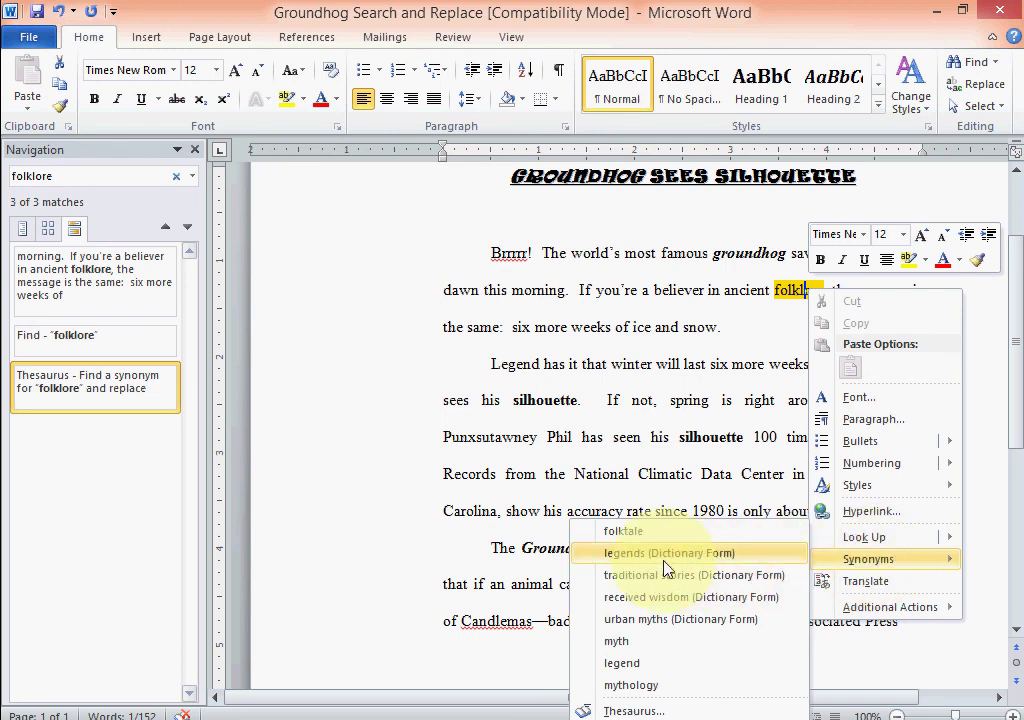
click(638, 664)
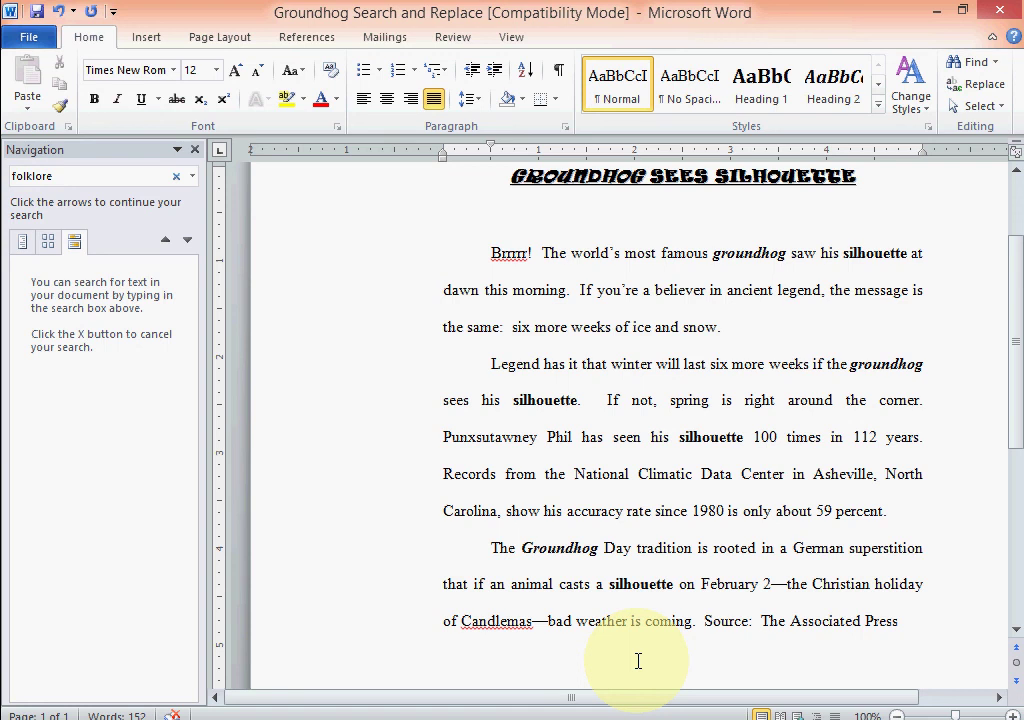
Remove the 'Find folklore' and 'Thesaurus…folklore' lines so the notes begin with Find 'superstition'.
scroll(599, 598, down, 4)
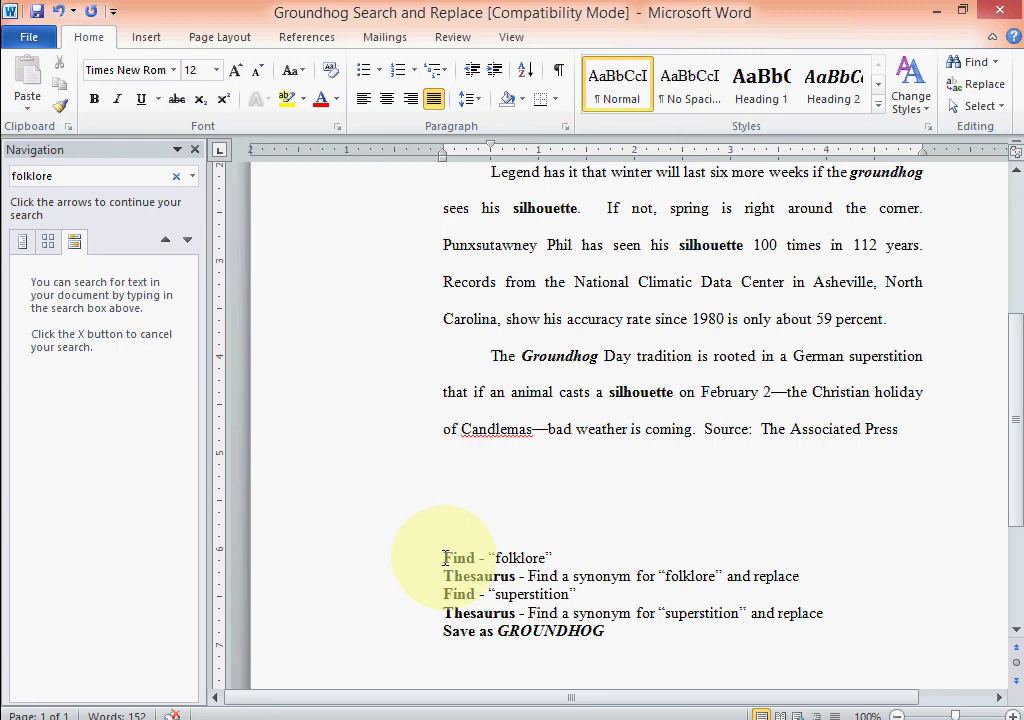
drag(445, 557, 794, 568)
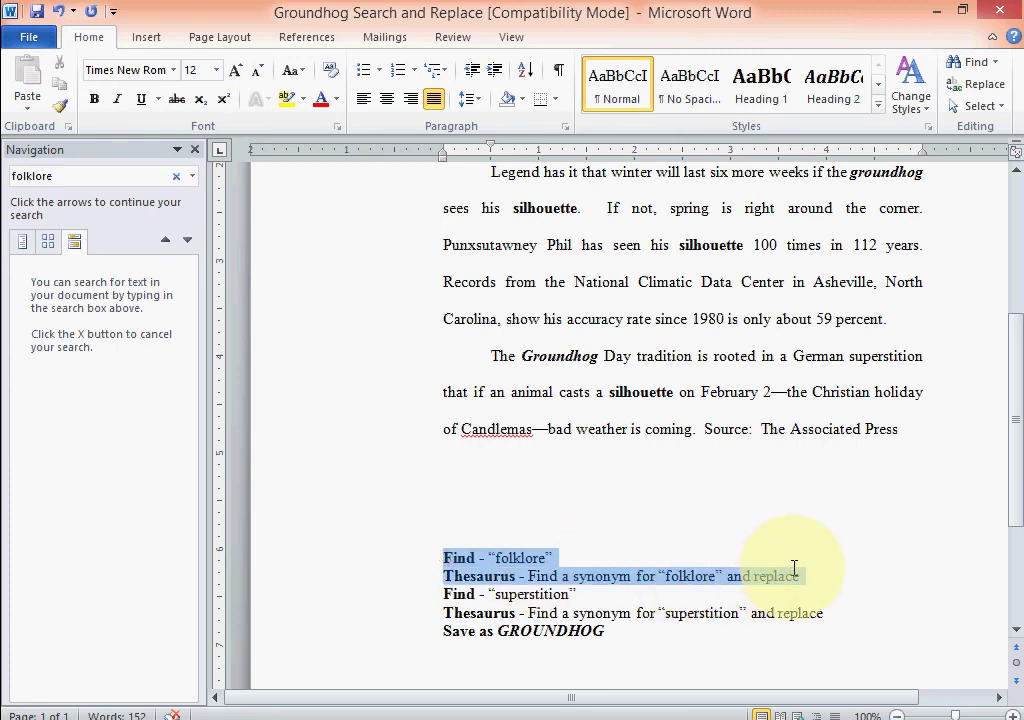
key(Delete)
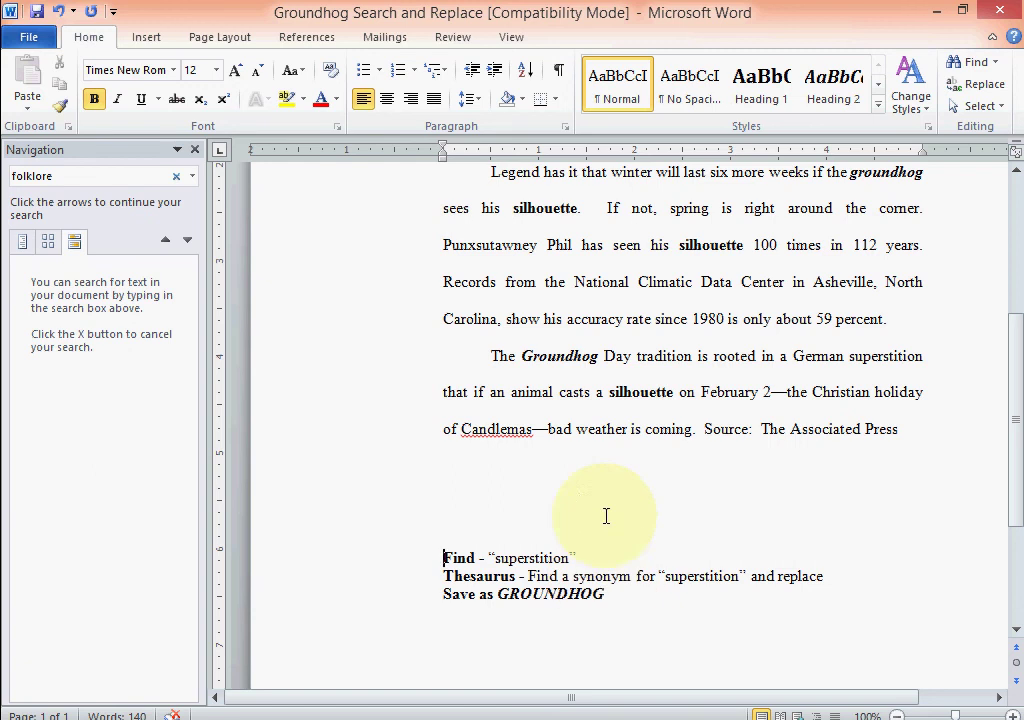
Search for 'superstition' in the Navigation pane and step to the next of its 3 matches.
click(69, 176)
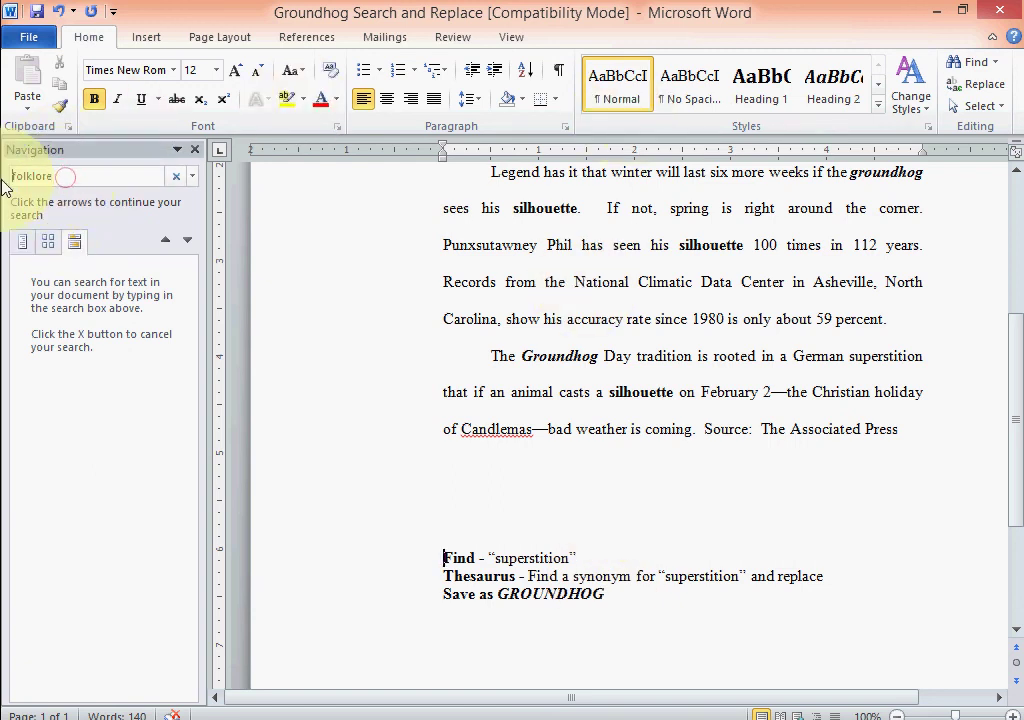
text(s)
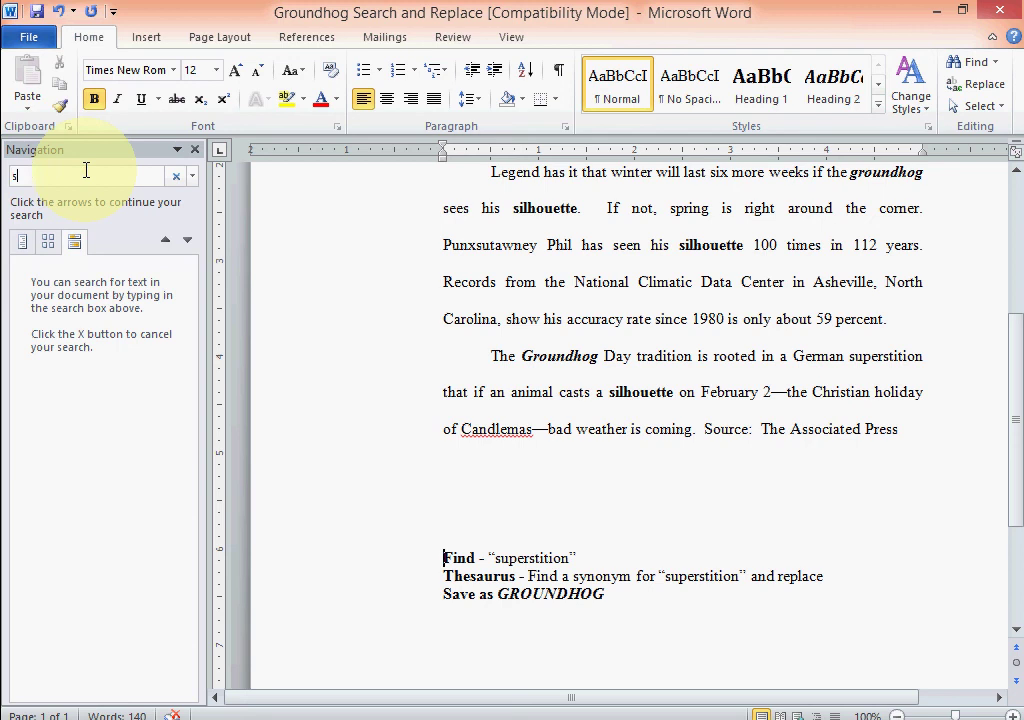
text(uperstitionj)
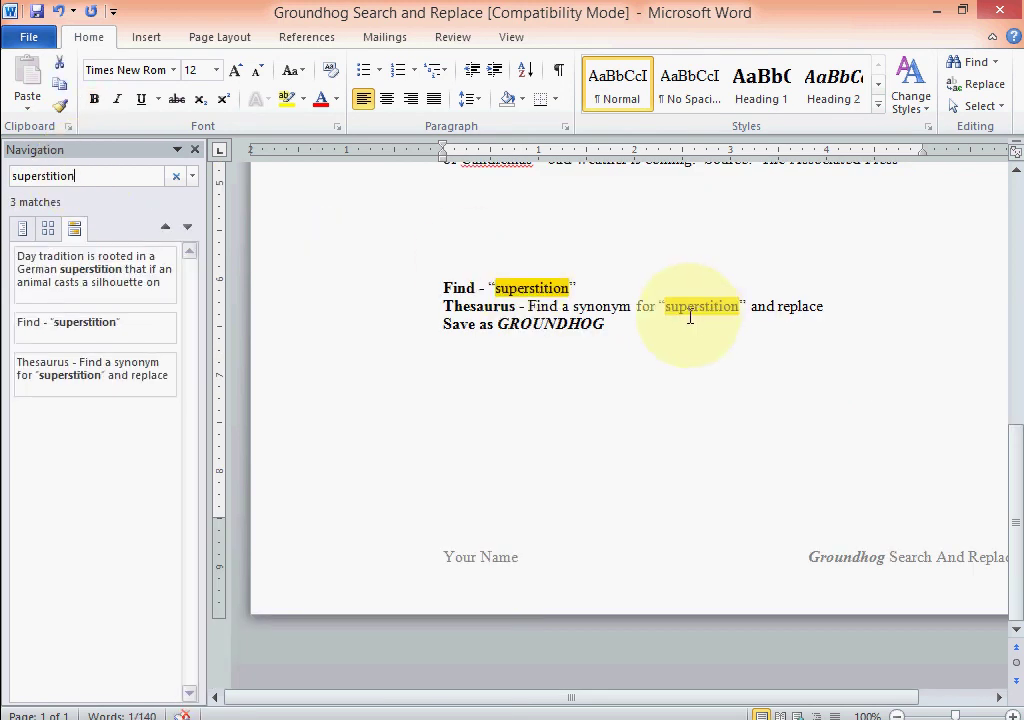
key(Return)
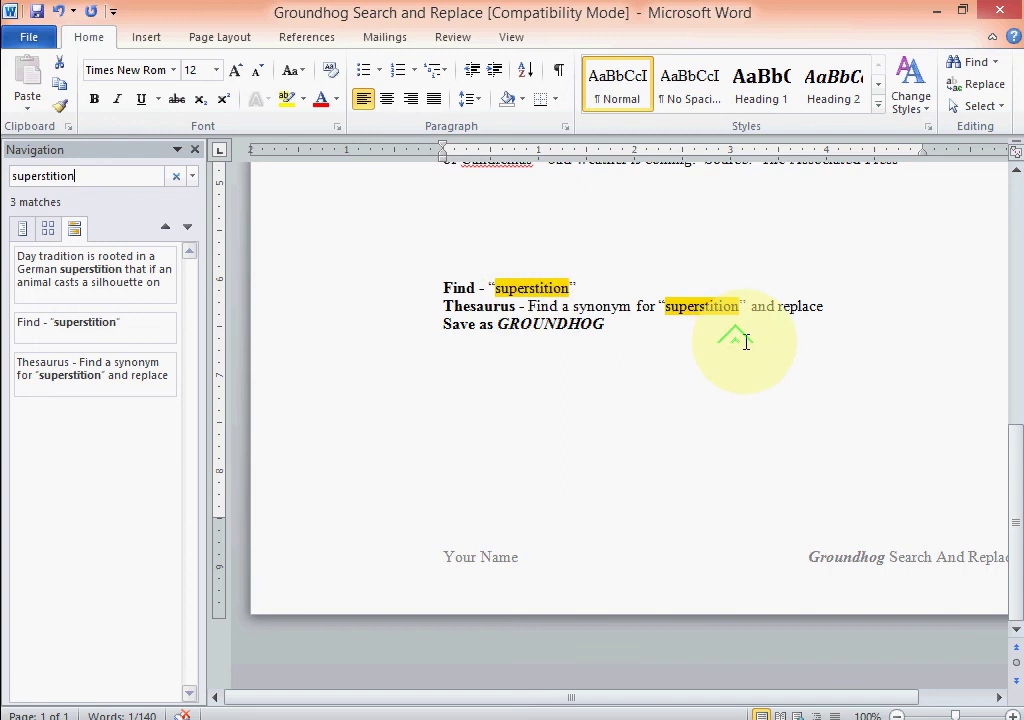
drag(1016, 456, 1013, 347)
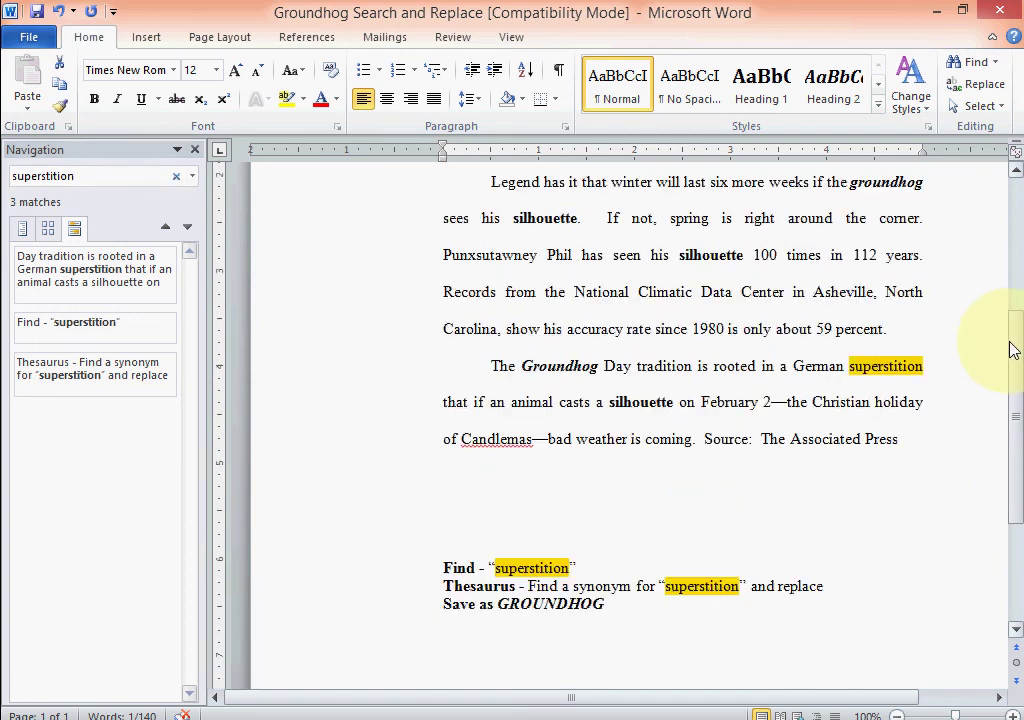
Try the synonym 'fallacy' for 'superstition', then undo it.
right_click(893, 368)
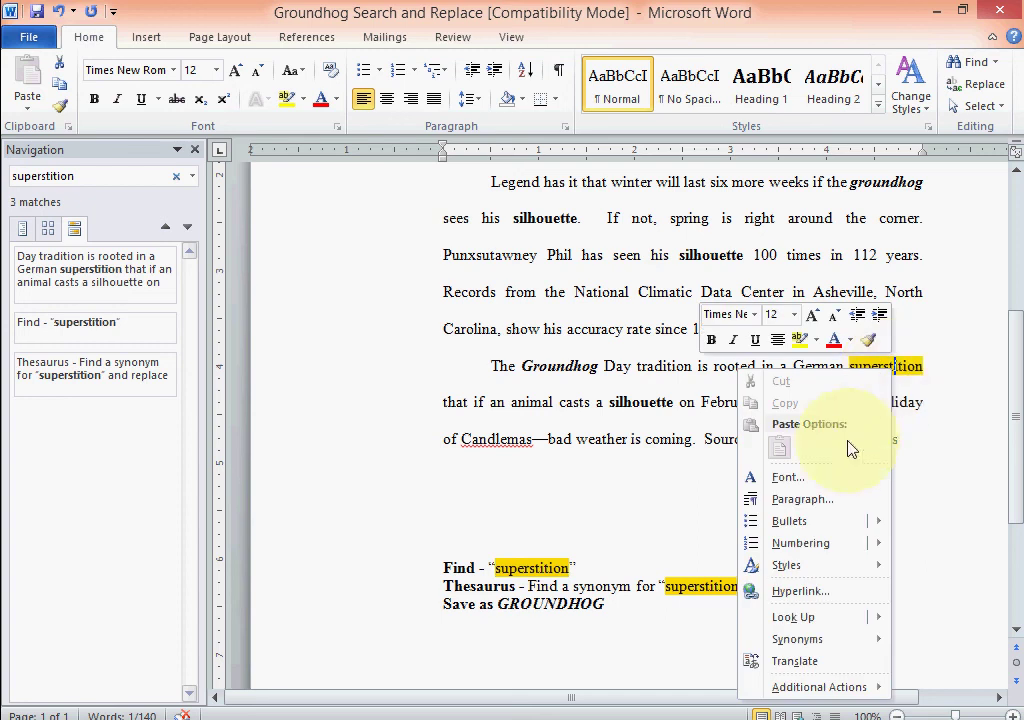
mouse_move(819, 645)
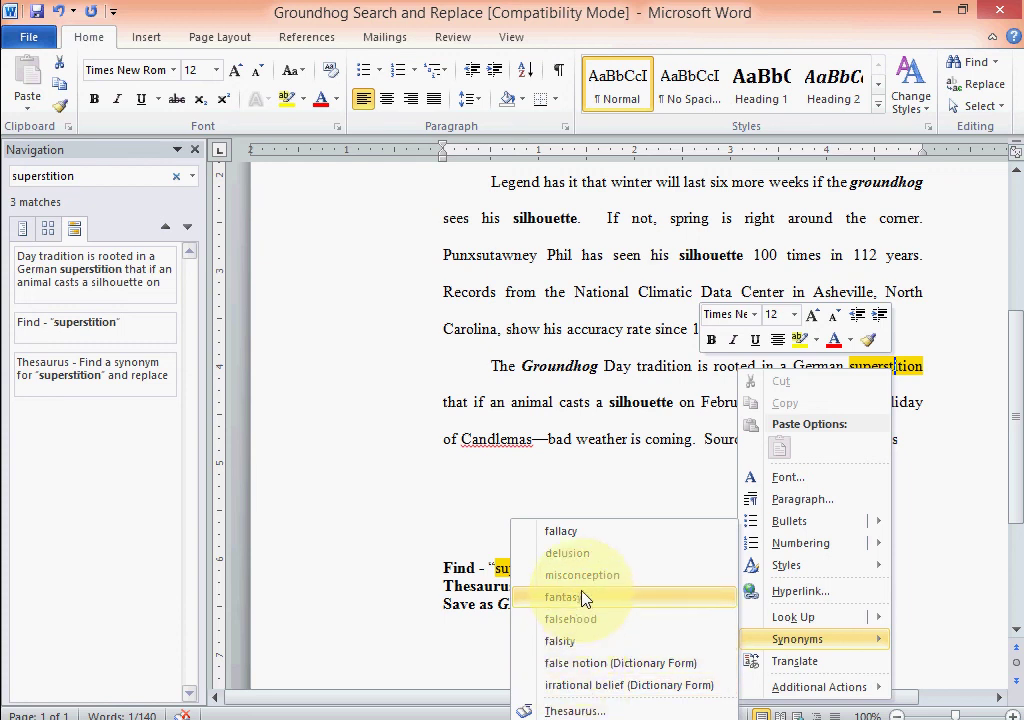
click(575, 540)
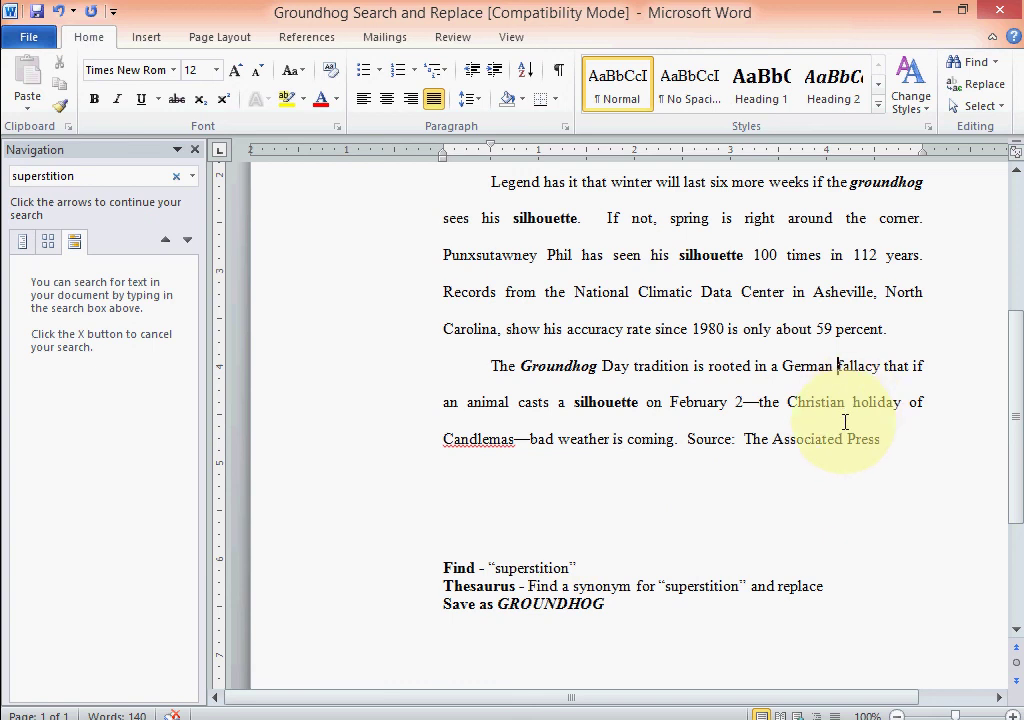
key(ctrl+z)
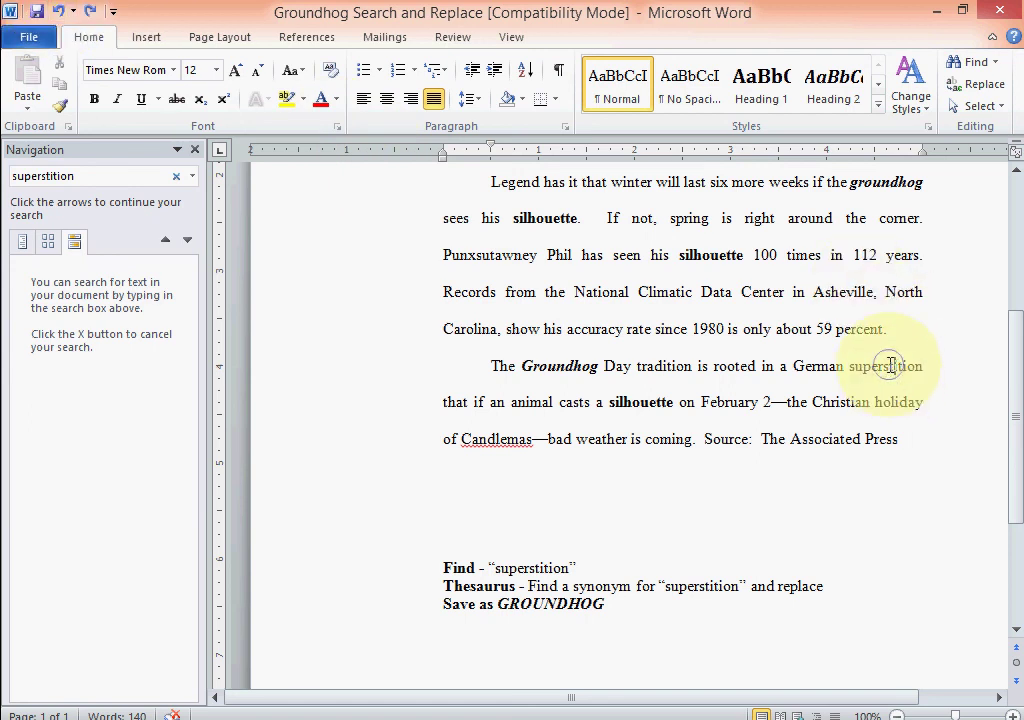
Replace 'superstition' with 'misconception', giving 'rooted in a German misconception'.
right_click(889, 366)
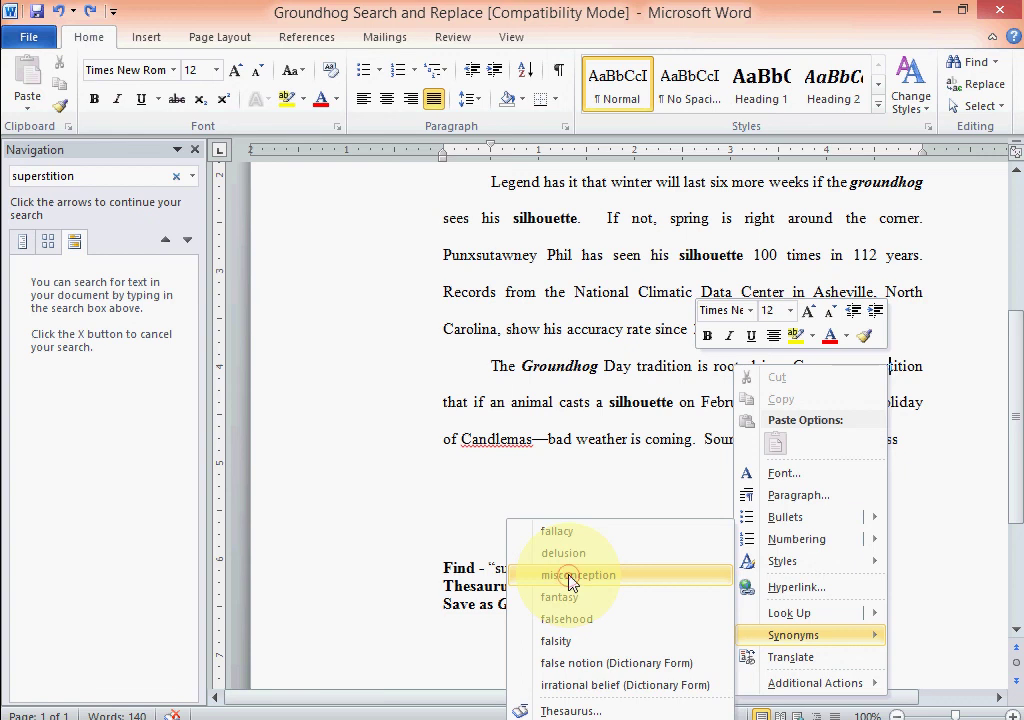
click(572, 577)
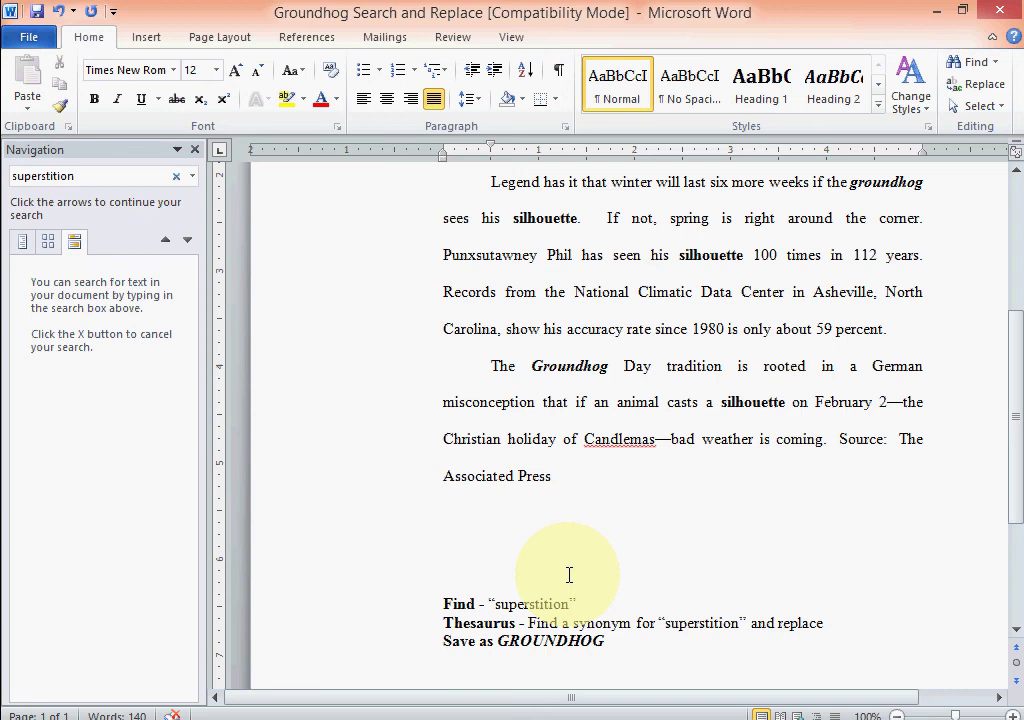
scroll(761, 449, up, 2)
scroll(761, 449, up, 5)
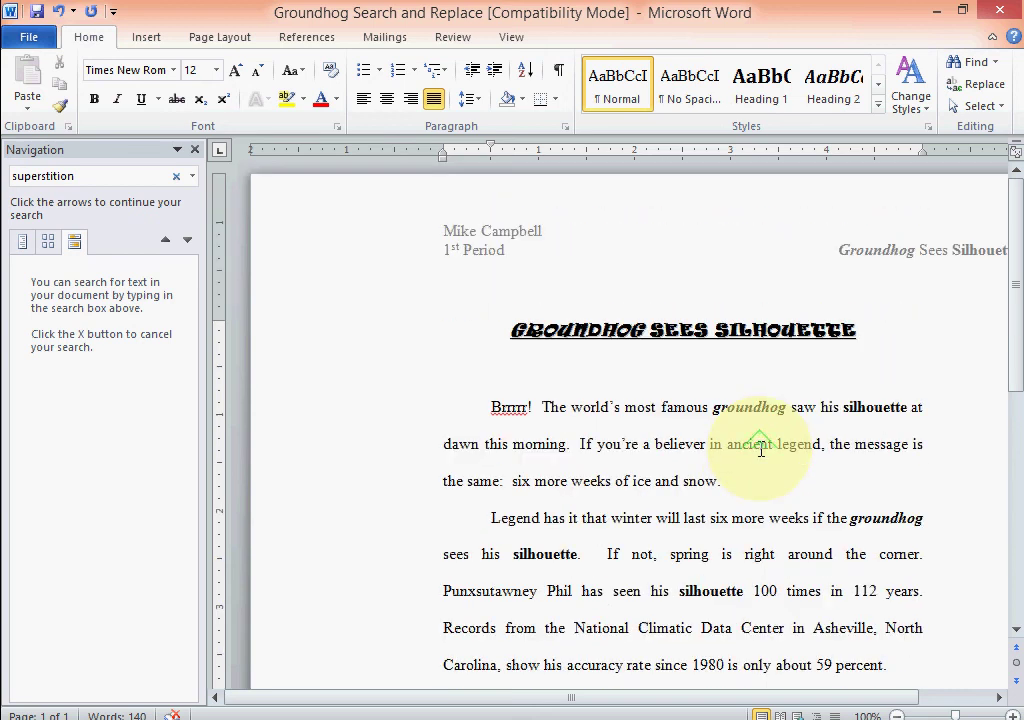